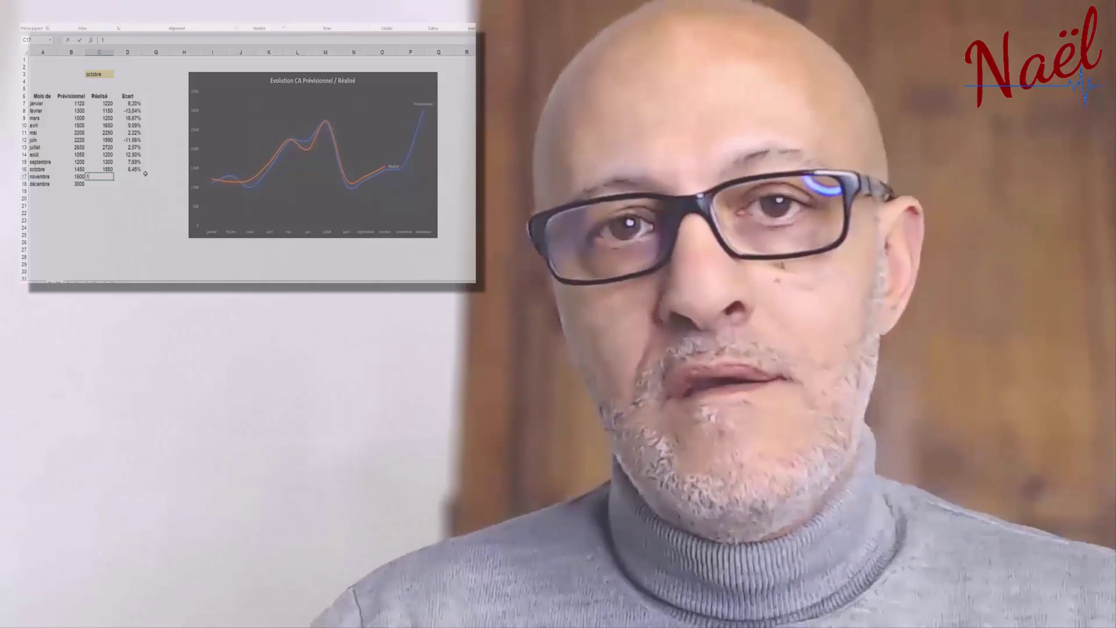
- Enter 1750 as novembre's actual value and set the month cell C3 to novembre
type("1750")
key("Return")
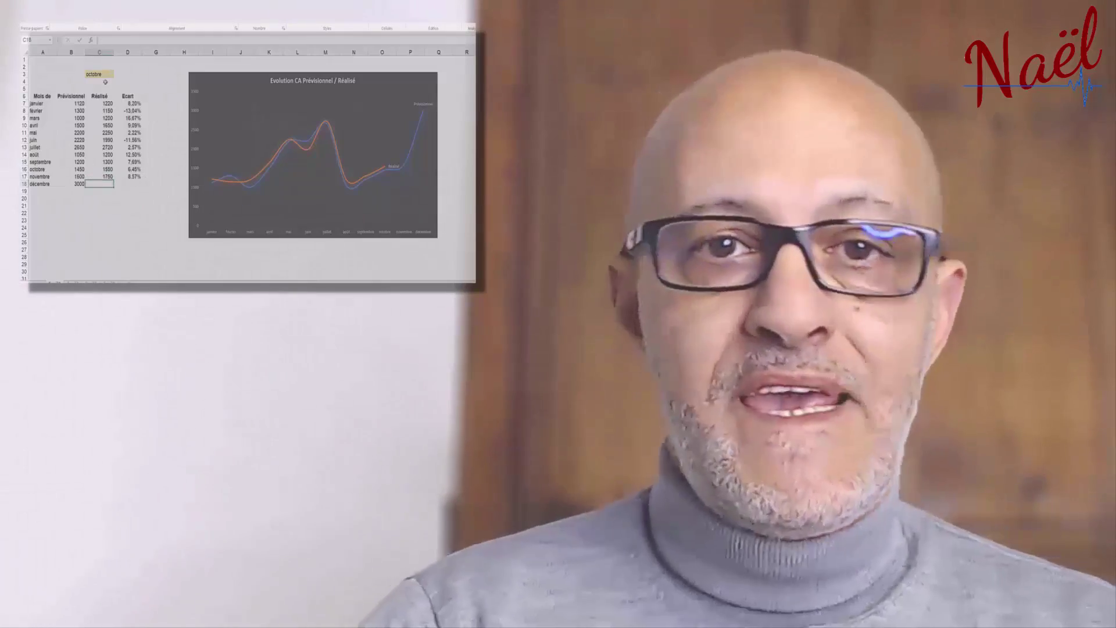
left_click(108, 74)
left_click(117, 74)
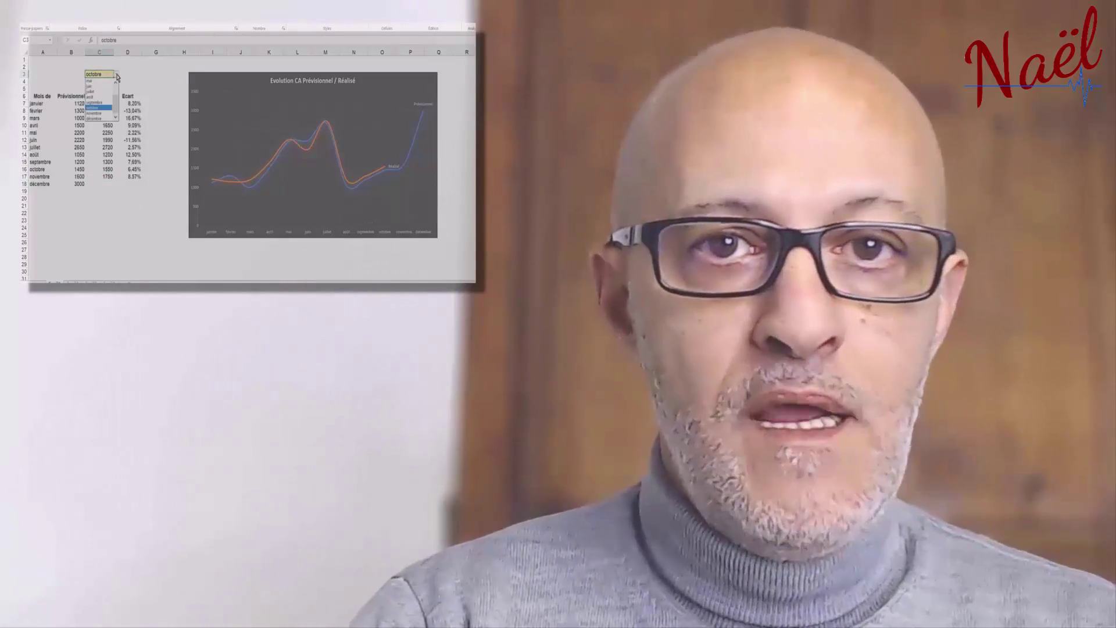
left_click(99, 111)
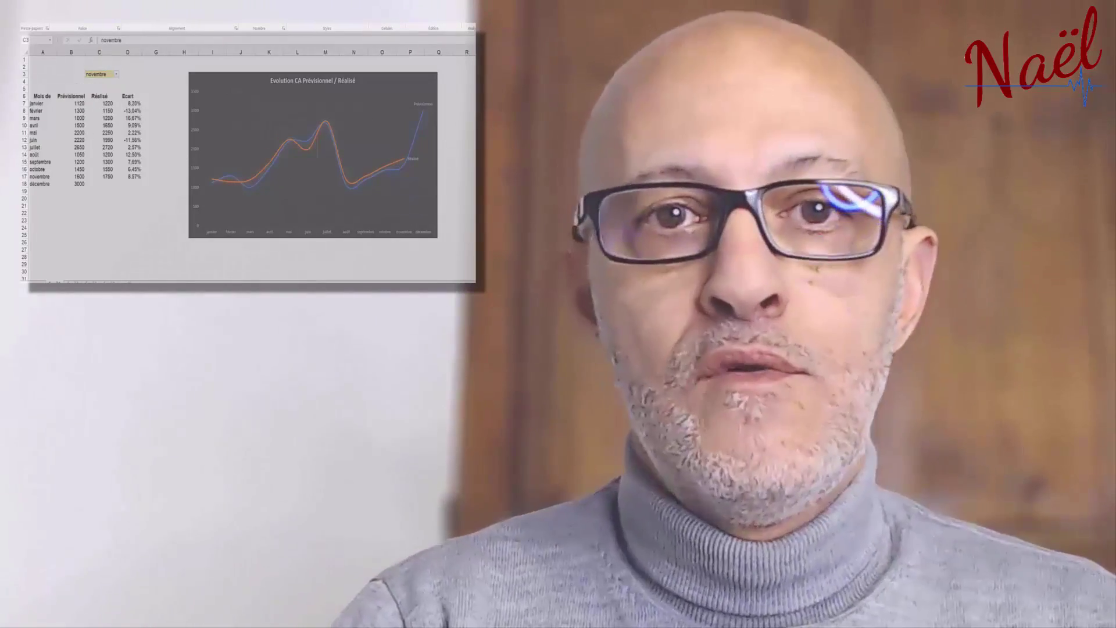
- Select the chart's Réalisé end label, then open formatting for the vertical axis
left_click(421, 106)
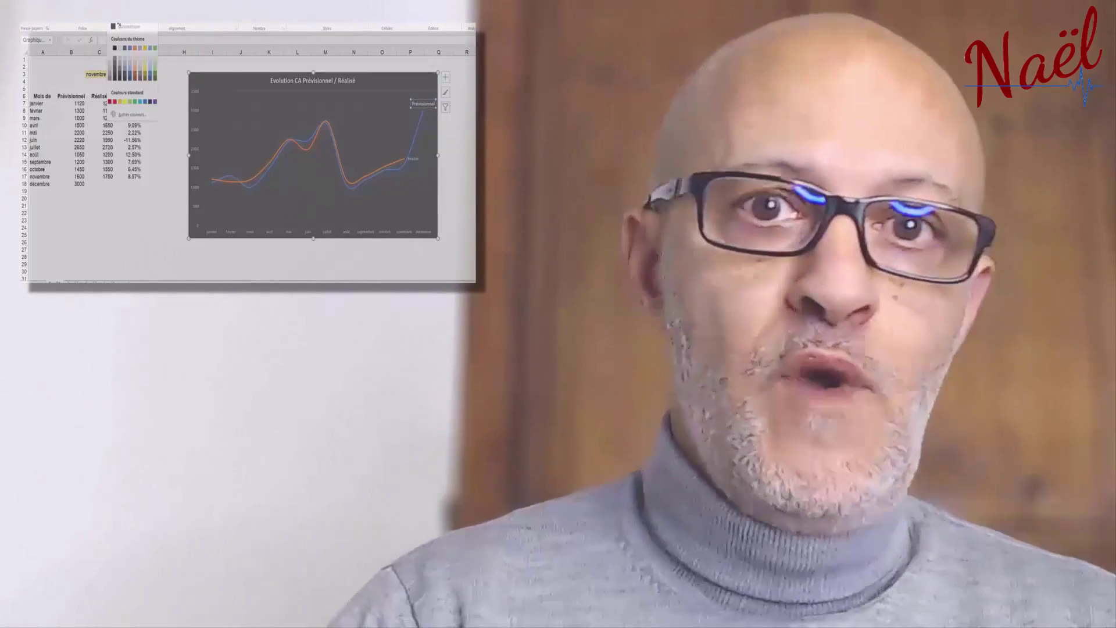
left_click(412, 158)
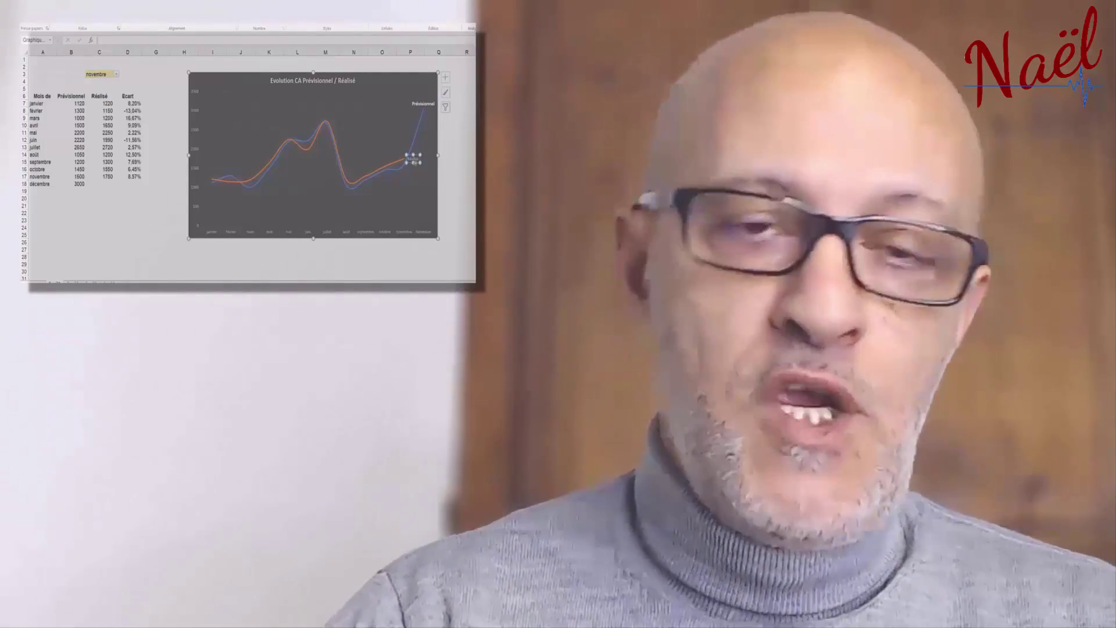
left_click(413, 159)
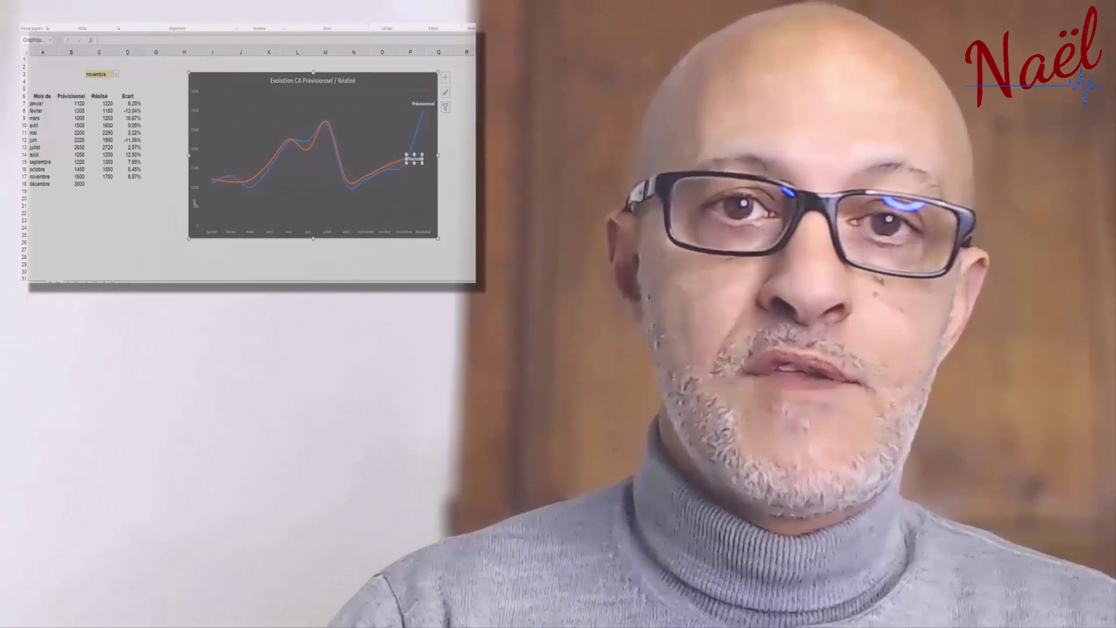
left_click(156, 213)
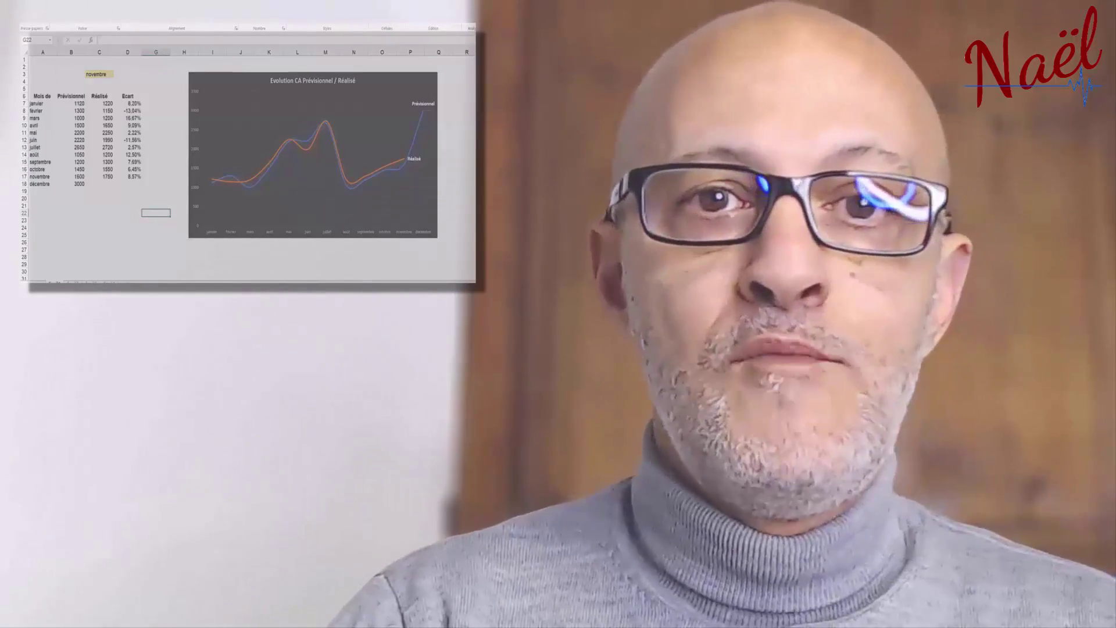
double_click(196, 97)
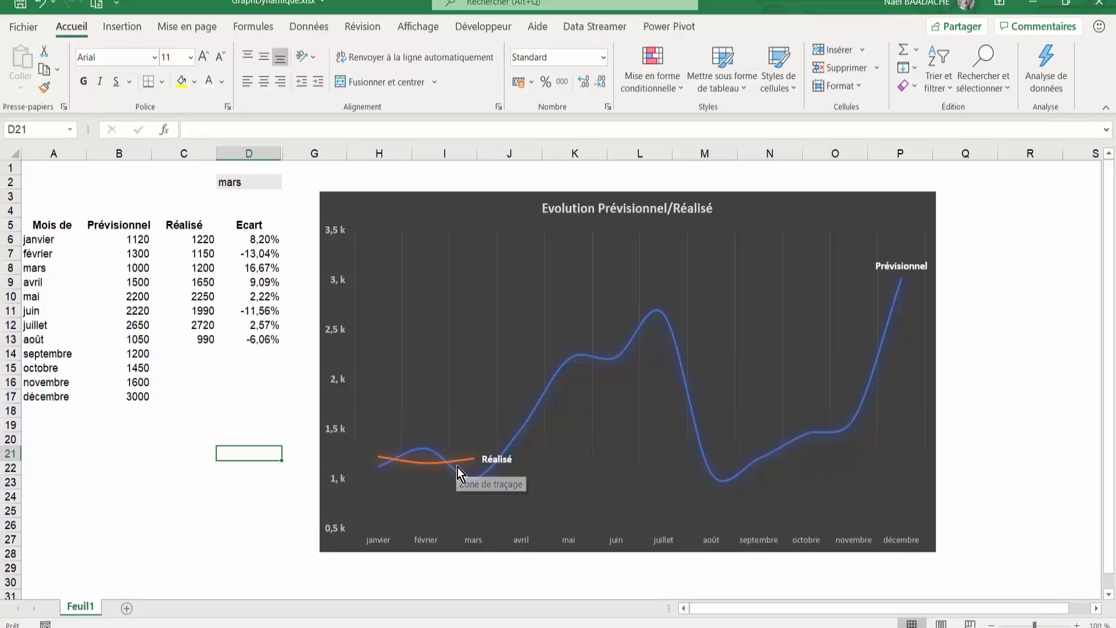
- Set the month cell D2 to juin so the Réalisé curve runs through juin
left_click_drag(190, 242, 200, 340)
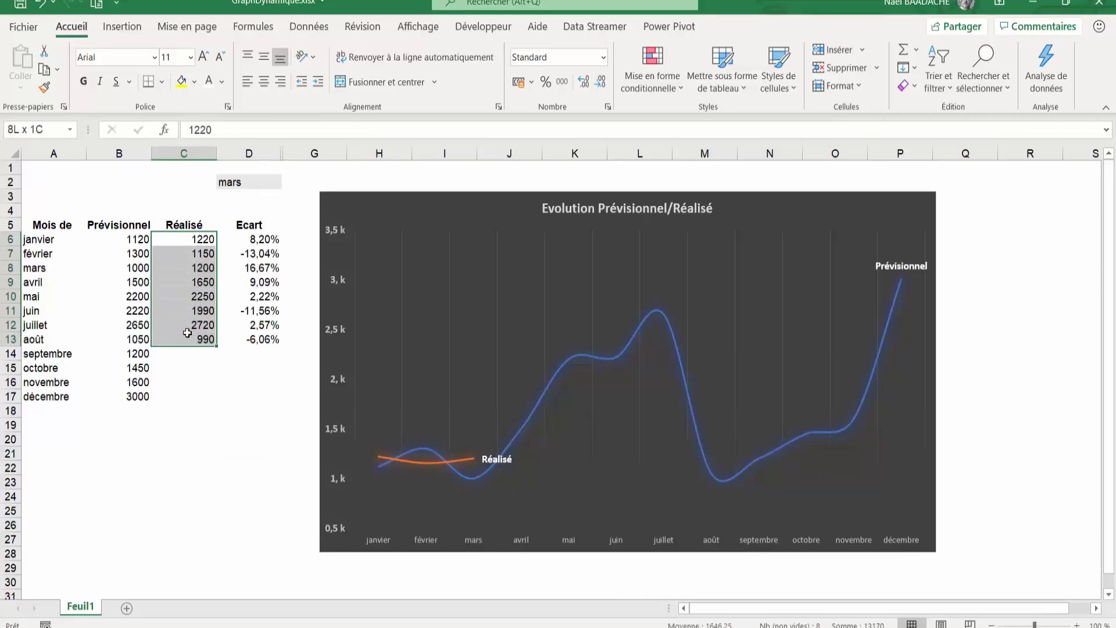
left_click(257, 182)
left_click(288, 189)
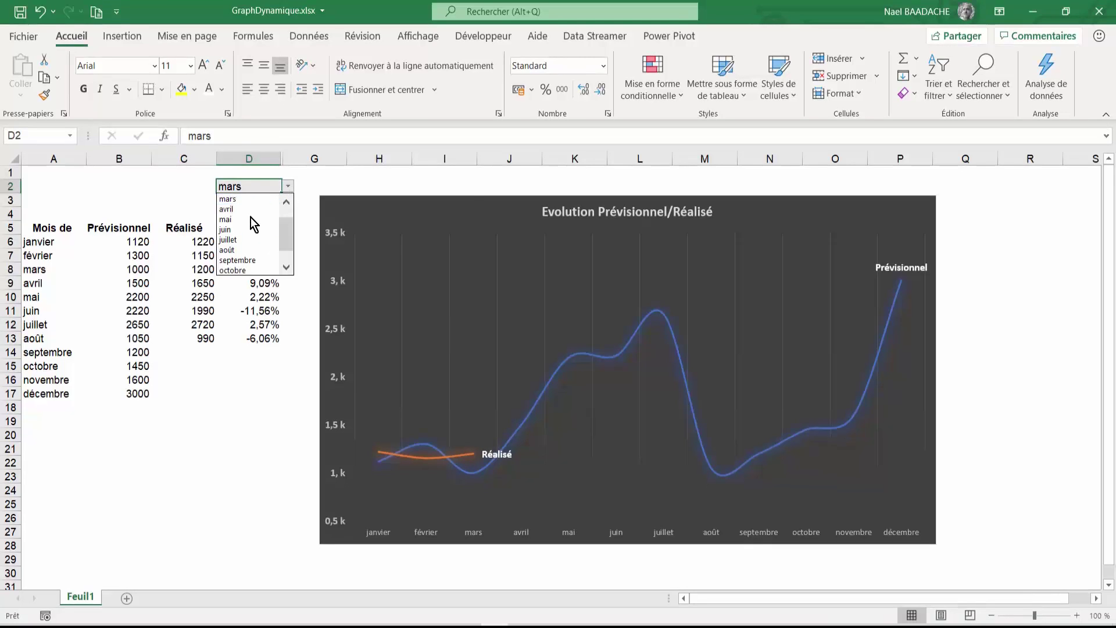
left_click(242, 222)
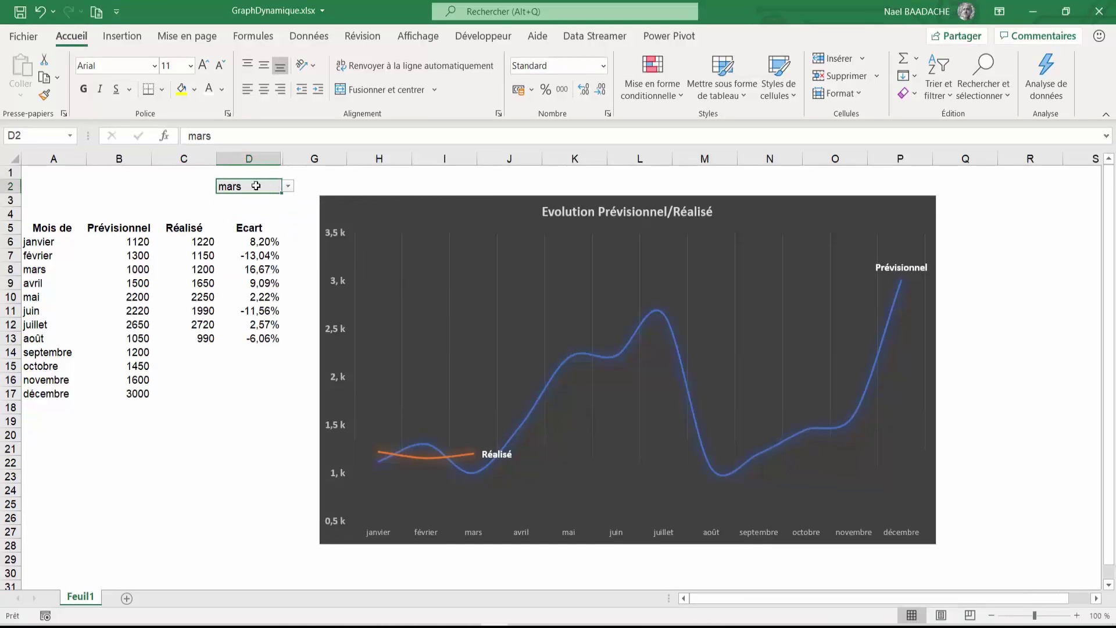
left_click(272, 181)
left_click(289, 187)
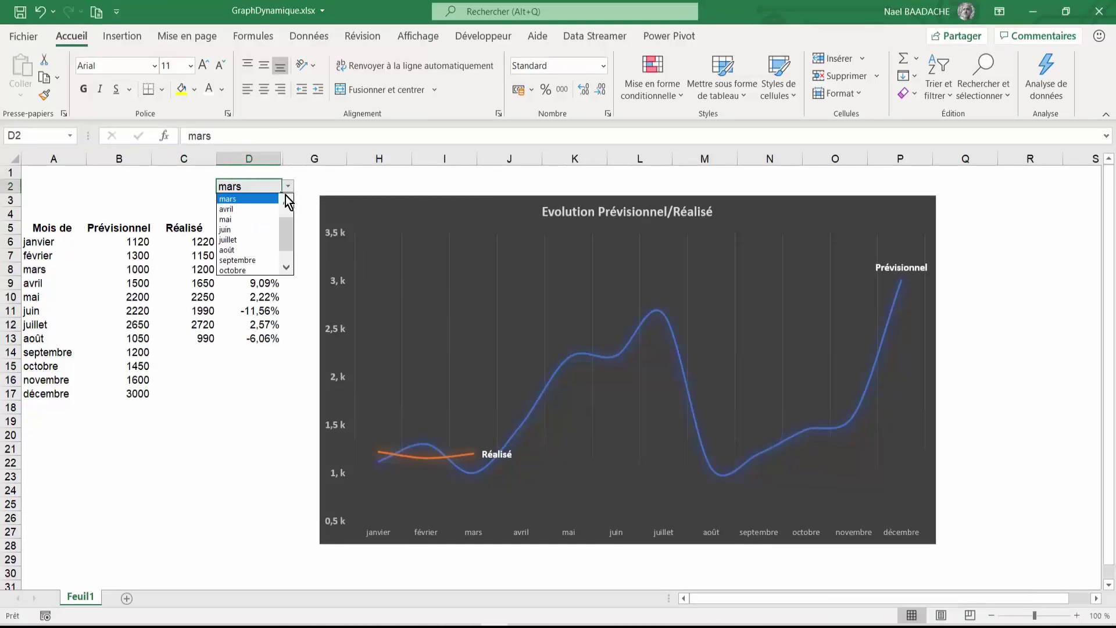
left_click(238, 231)
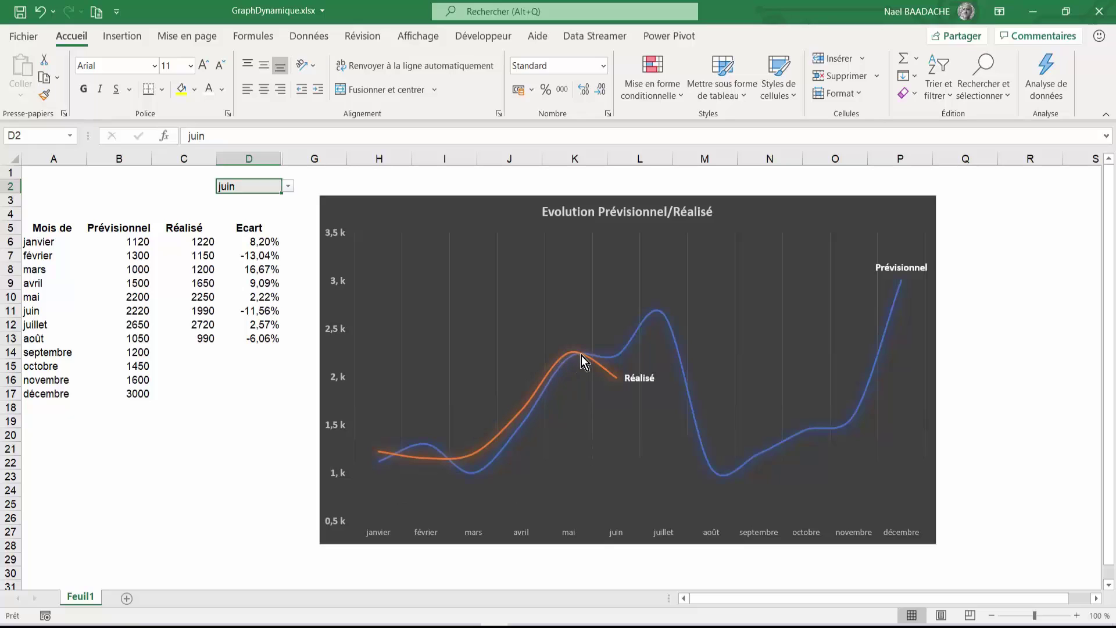
- Select the Réalisé values through juin and the twelve Prévisionnel values for review
left_click_drag(198, 241, 195, 329)
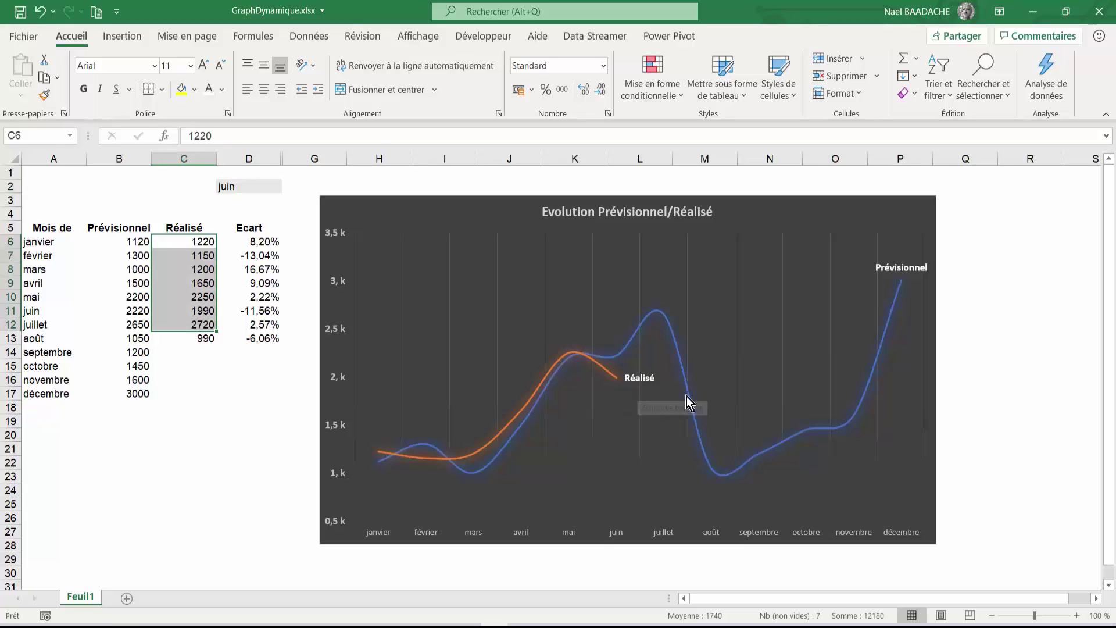
left_click(650, 327)
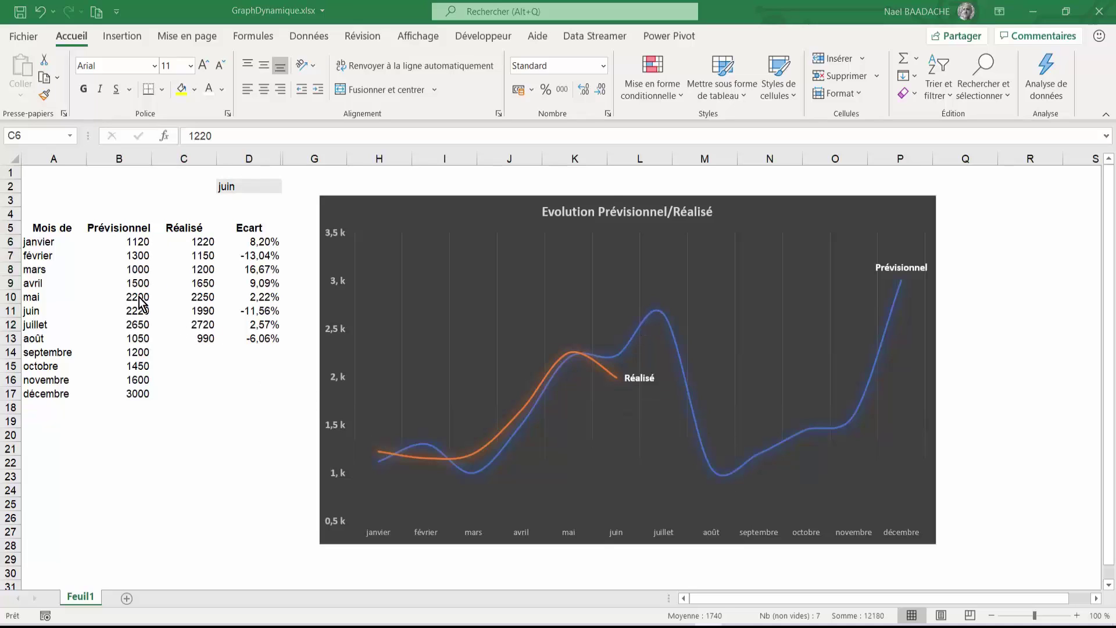
left_click(137, 242)
left_click_drag(137, 241, 137, 394)
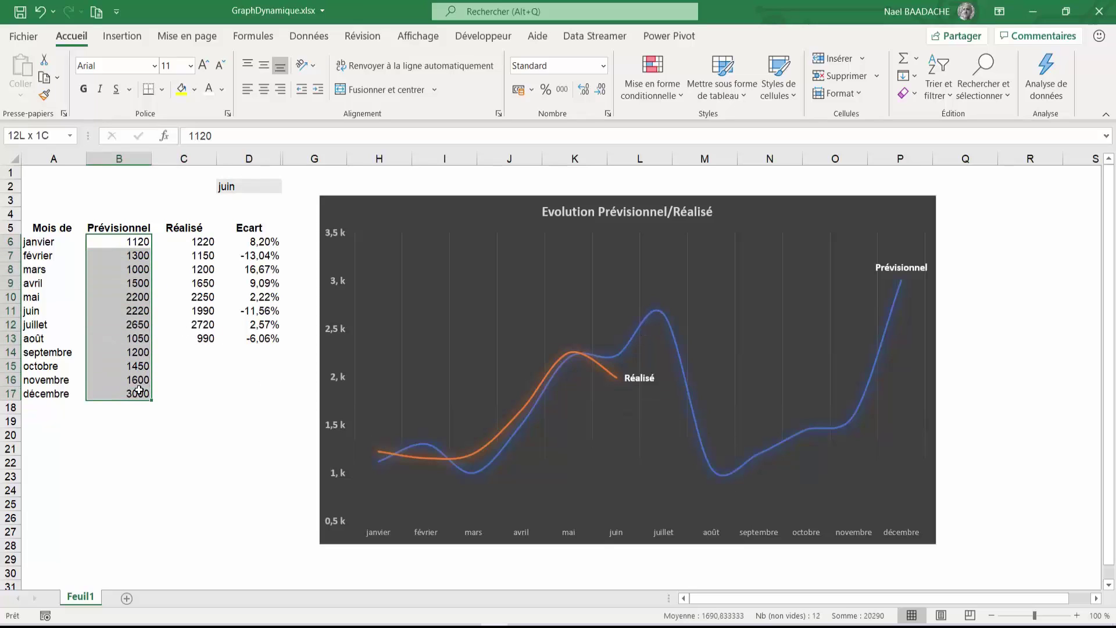
- Enter 1300 as septembre's actual in C14 and set D2 to septembre
left_click(199, 348)
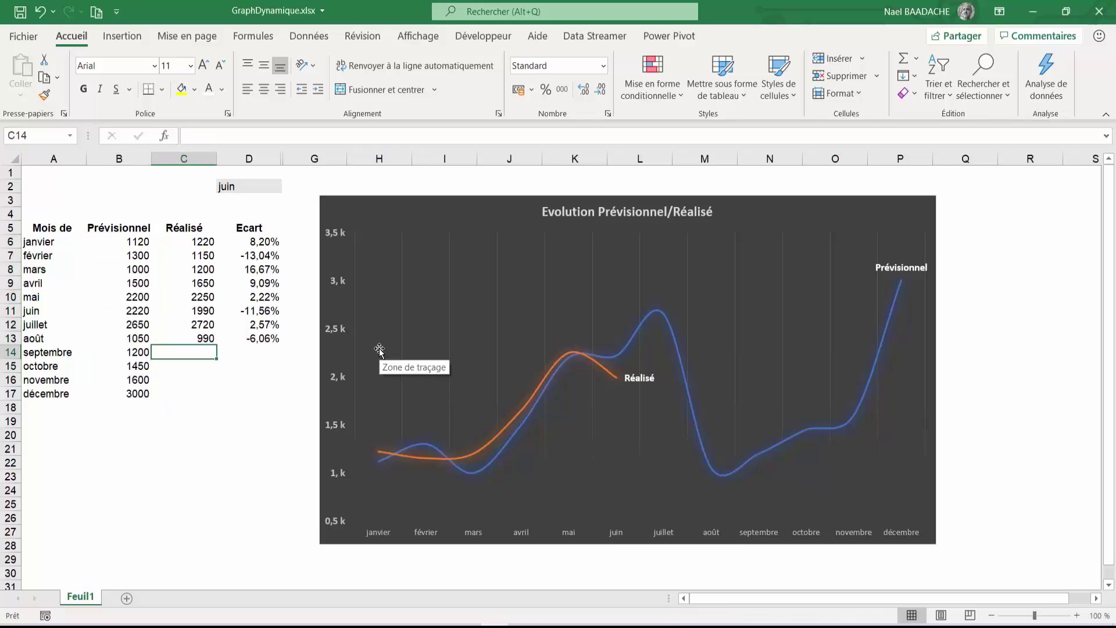
type("1300")
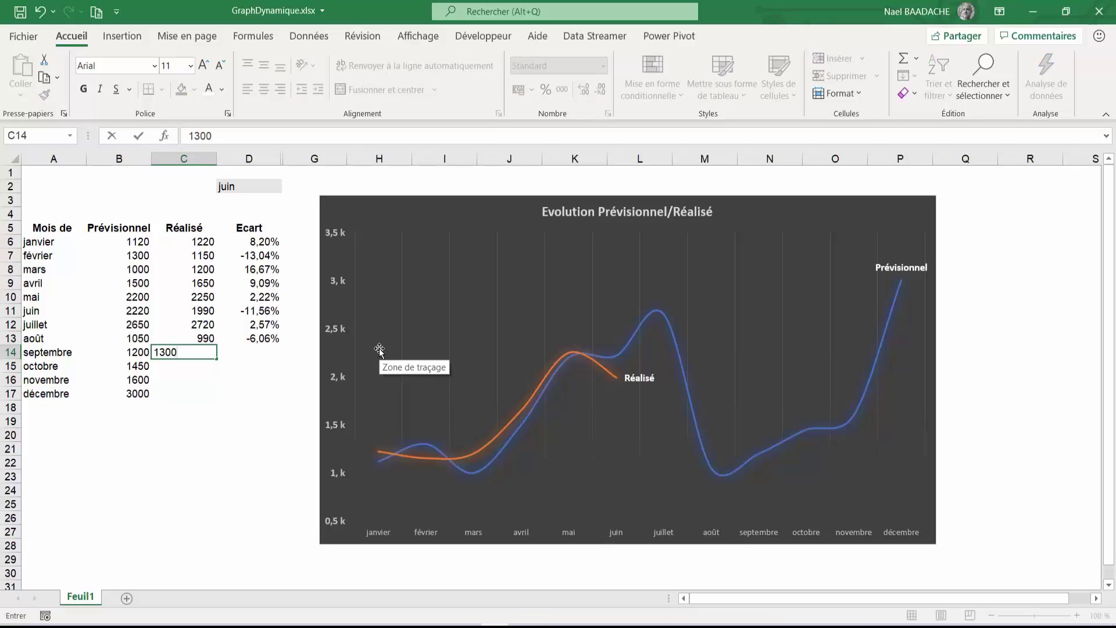
key("Return")
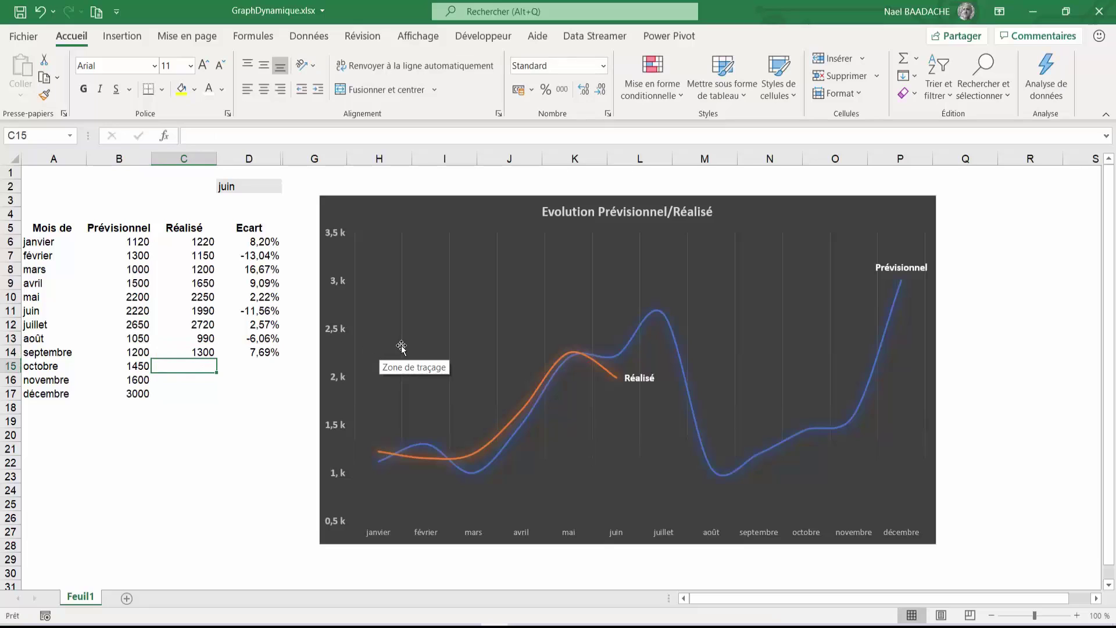
left_click(251, 186)
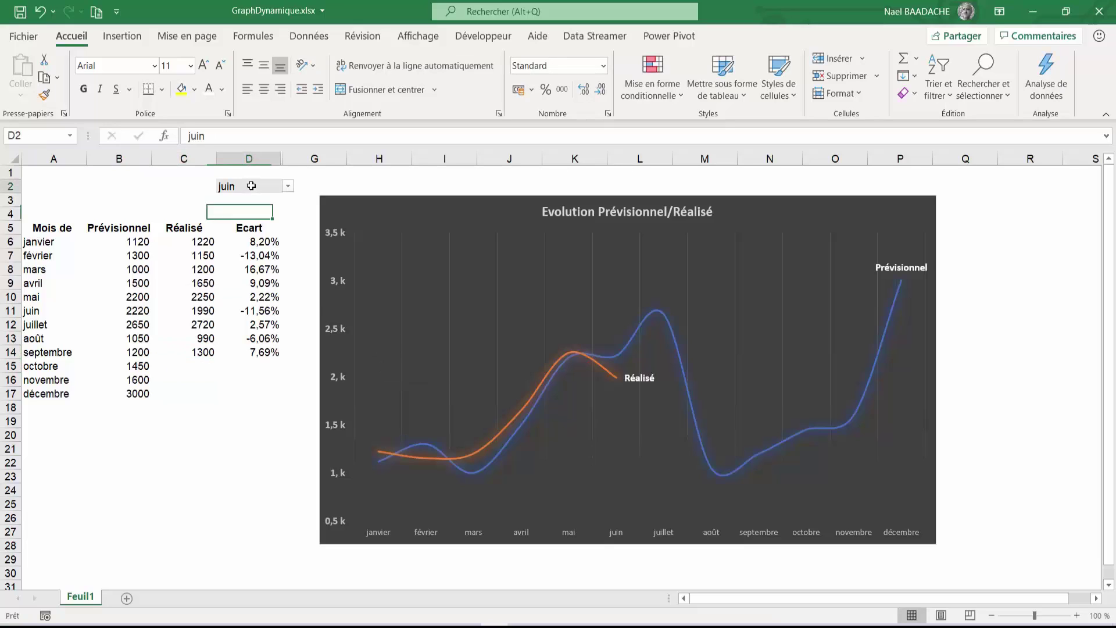
left_click(288, 186)
left_click(241, 235)
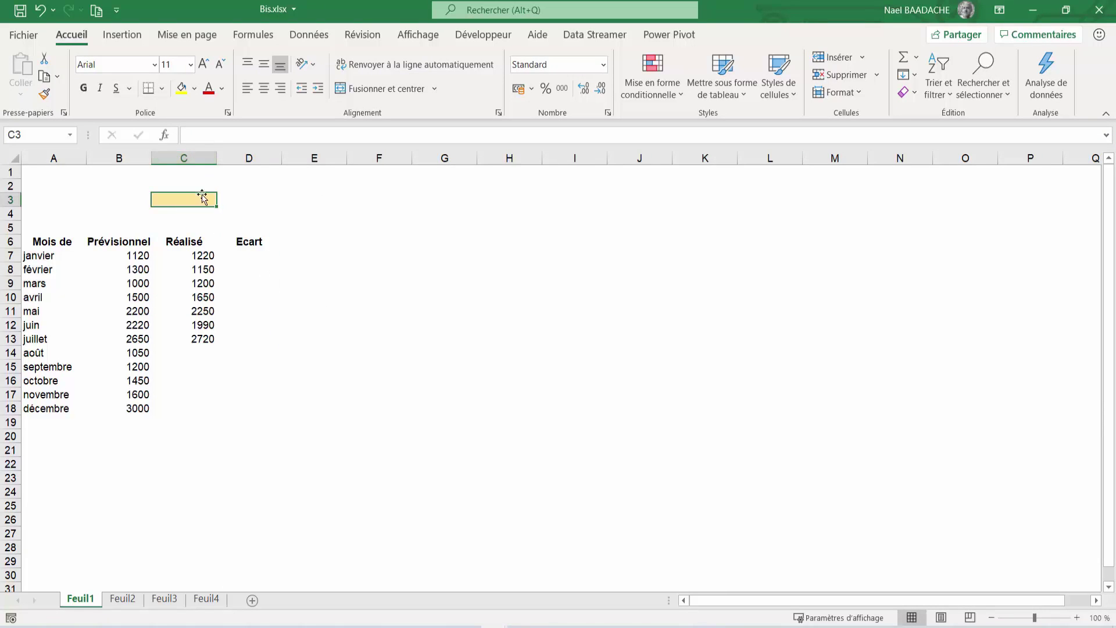
- Add a list data validation to C3 sourced from the month names A7:A18
left_click(300, 41)
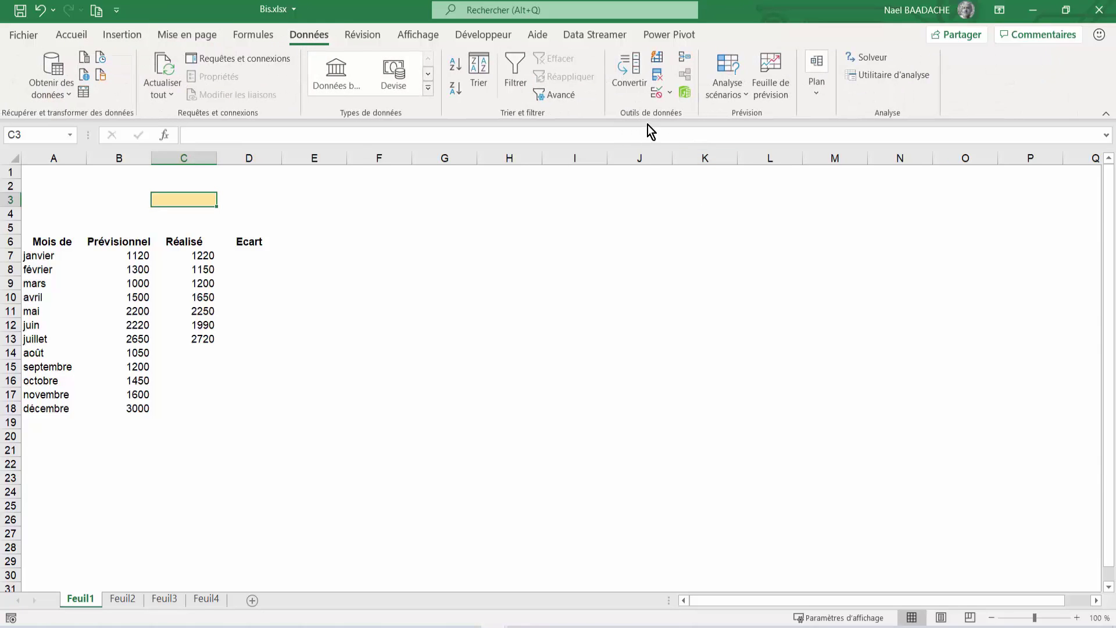
left_click(670, 93)
left_click(667, 115)
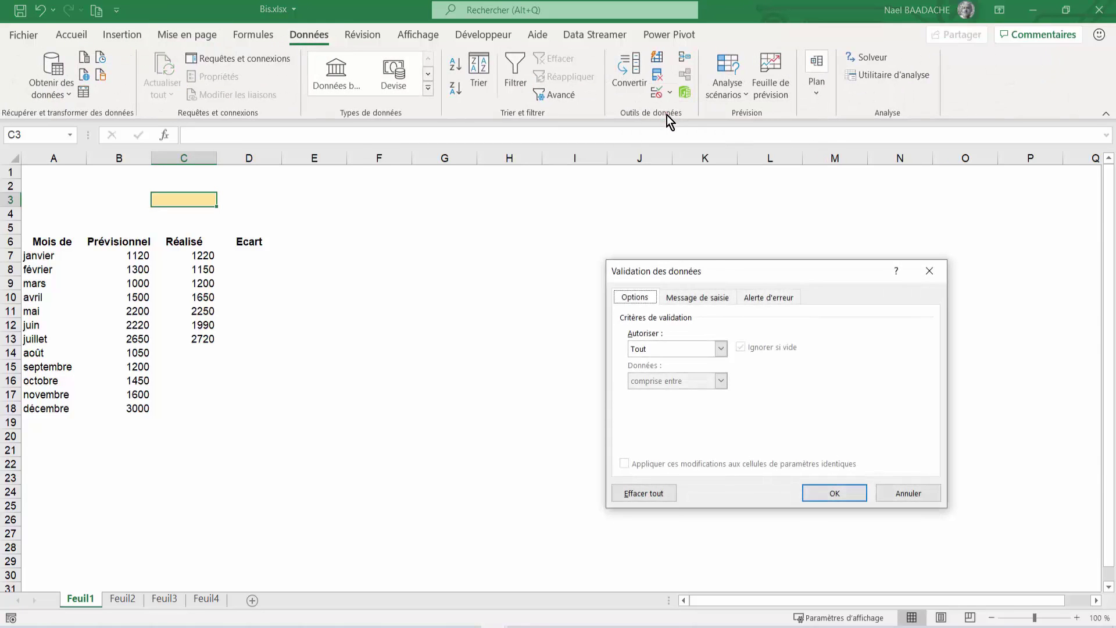
left_click(664, 352)
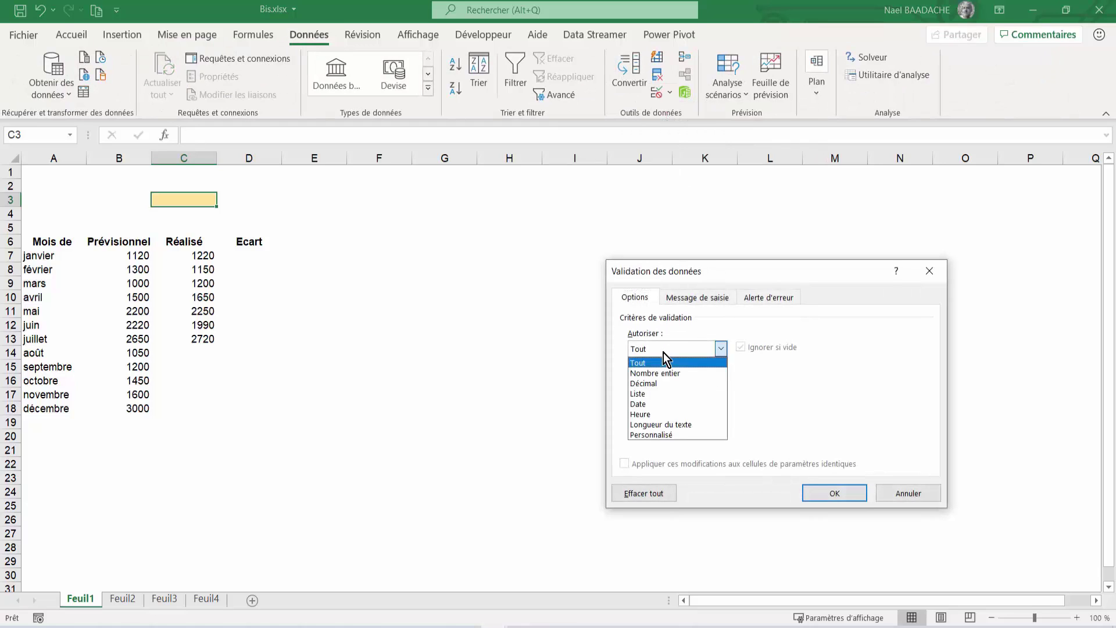
left_click(644, 394)
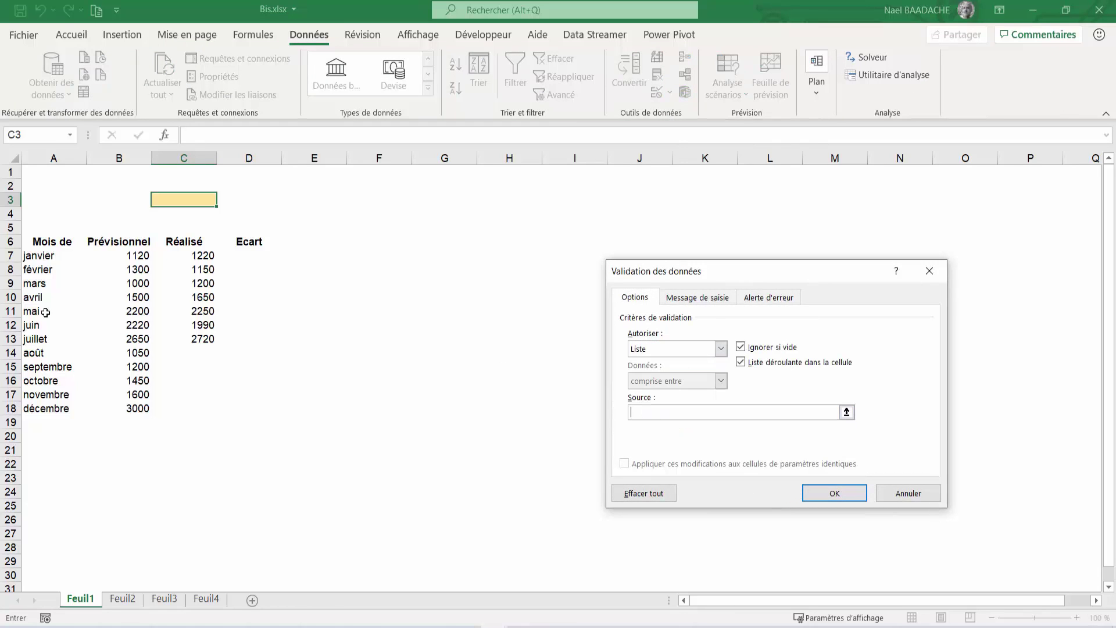
left_click_drag(48, 258, 39, 412)
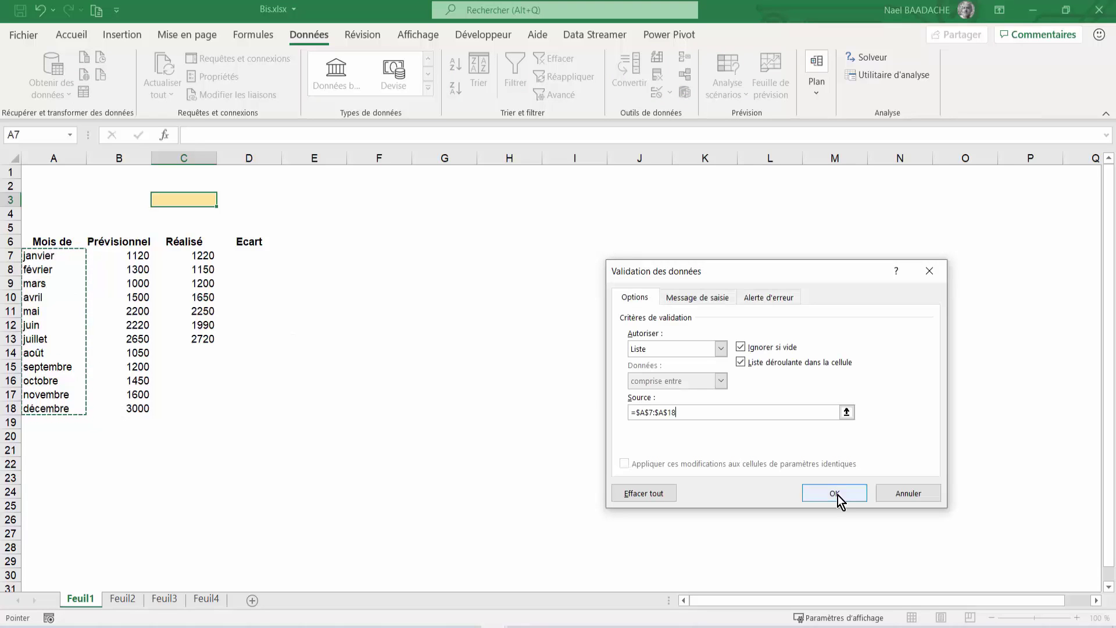
left_click(835, 494)
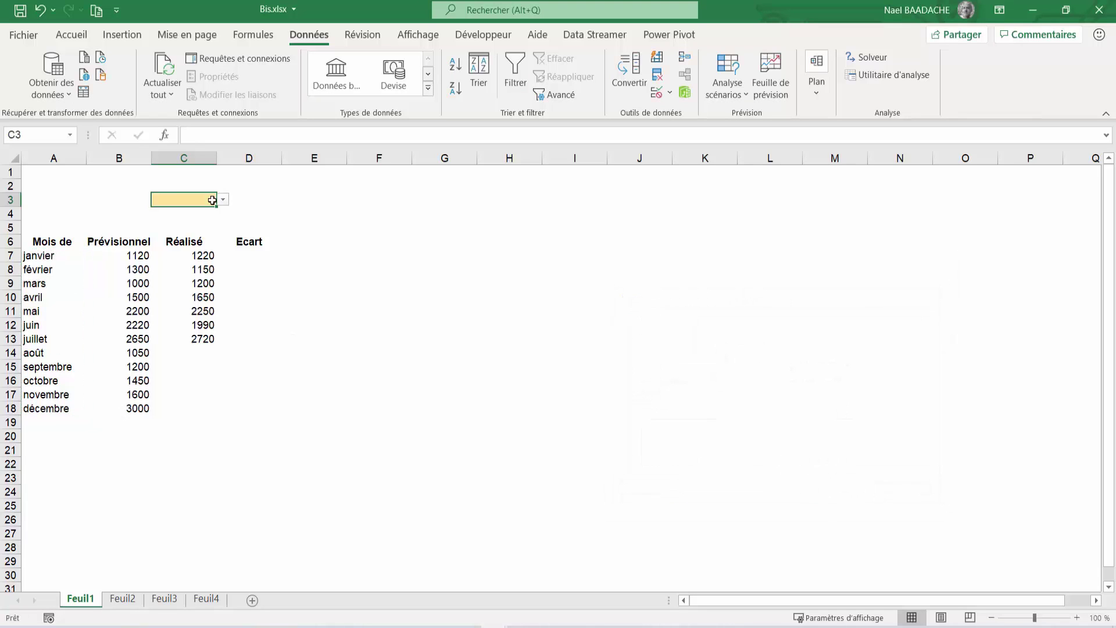
- Check C3's new month dropdown, close it unchanged, and select Ecart cell D7
left_click(222, 200)
mouse_move(221, 239)
left_mouse_down()
mouse_move(219, 276)
mouse_move(229, 221)
left_mouse_up()
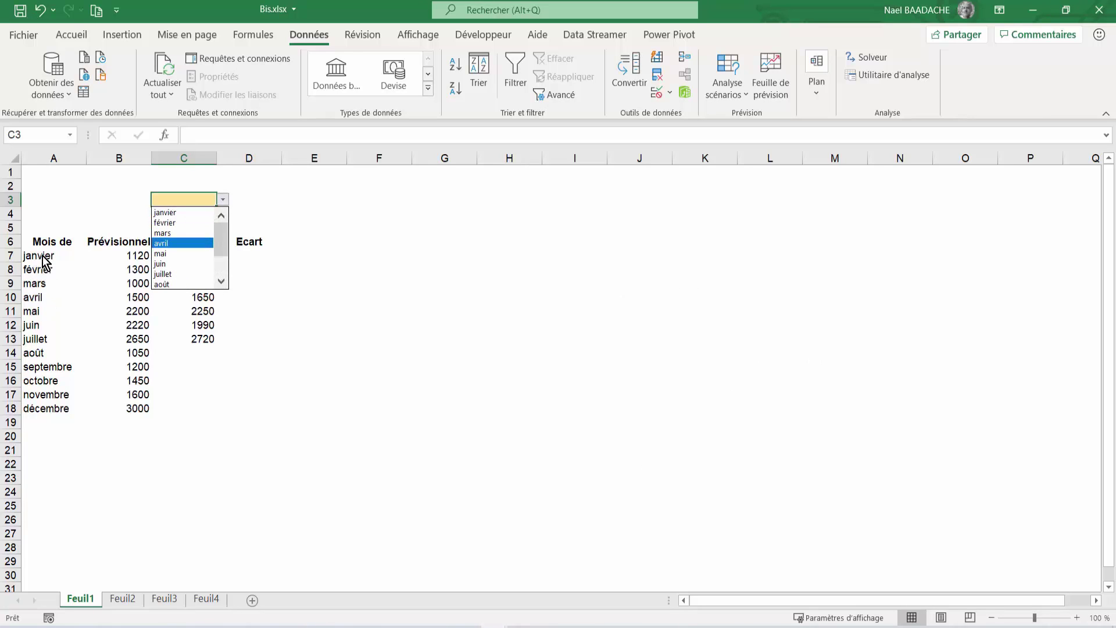
key("Escape")
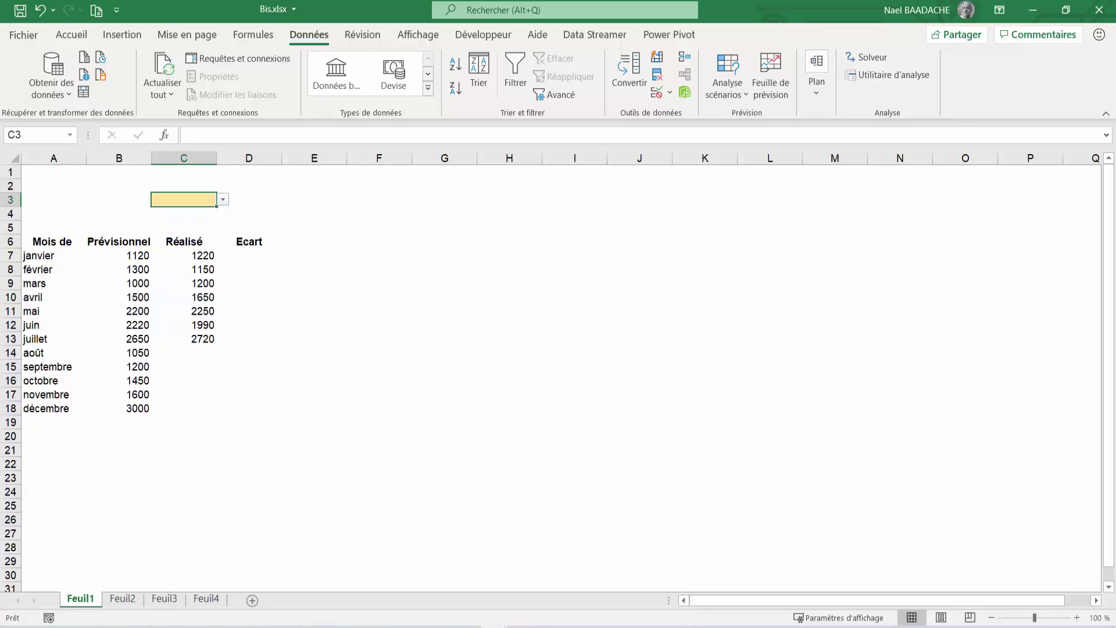
left_click(259, 254)
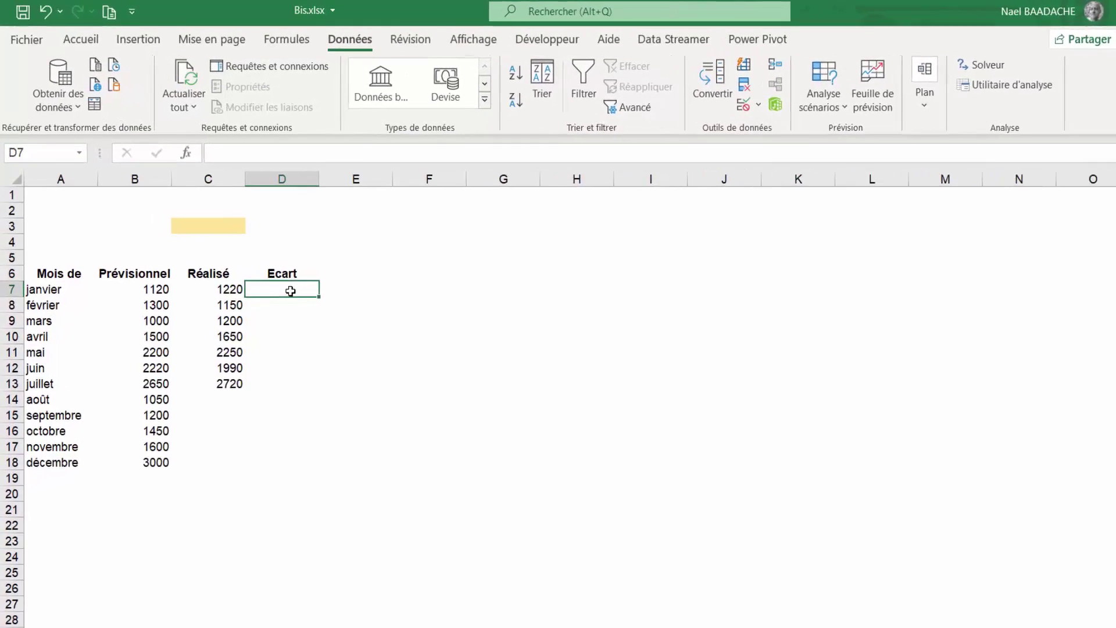
- Fill D7:D18 with the gap formula =(C7-B7)/C7
left_click_drag(259, 254, 255, 413)
left_click_drag(311, 504, 311, 504)
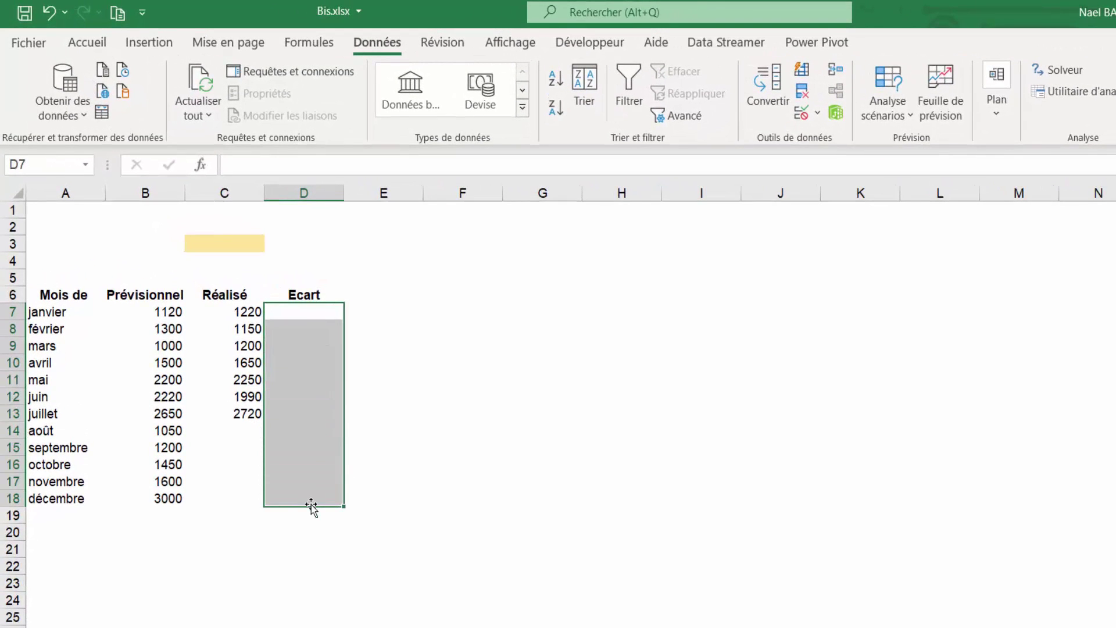
type("=")
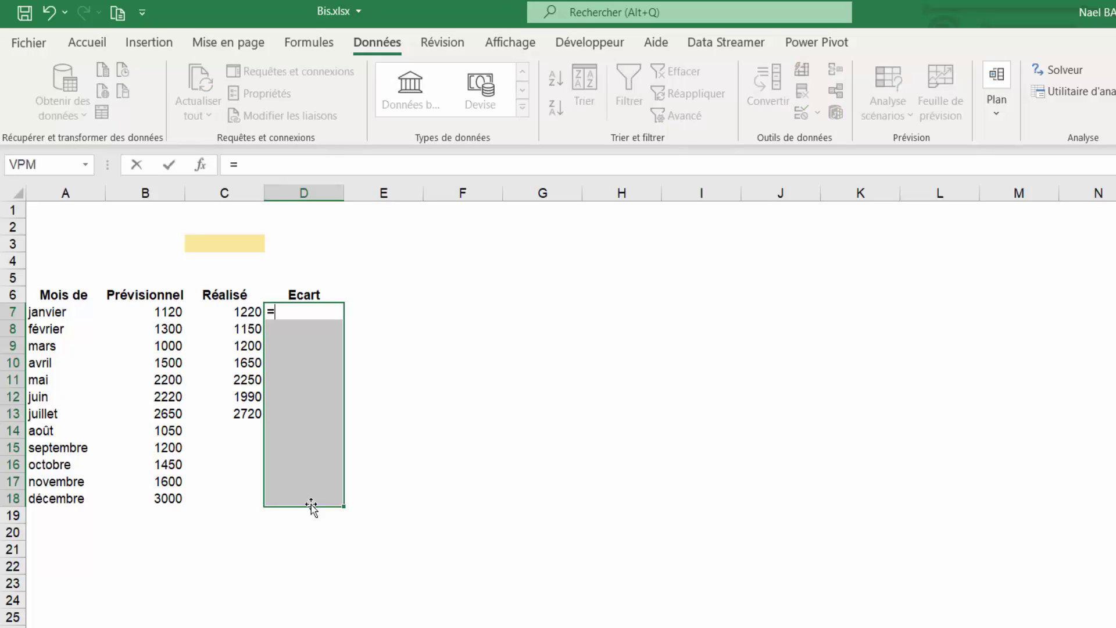
type("(")
left_click(242, 312)
type("-")
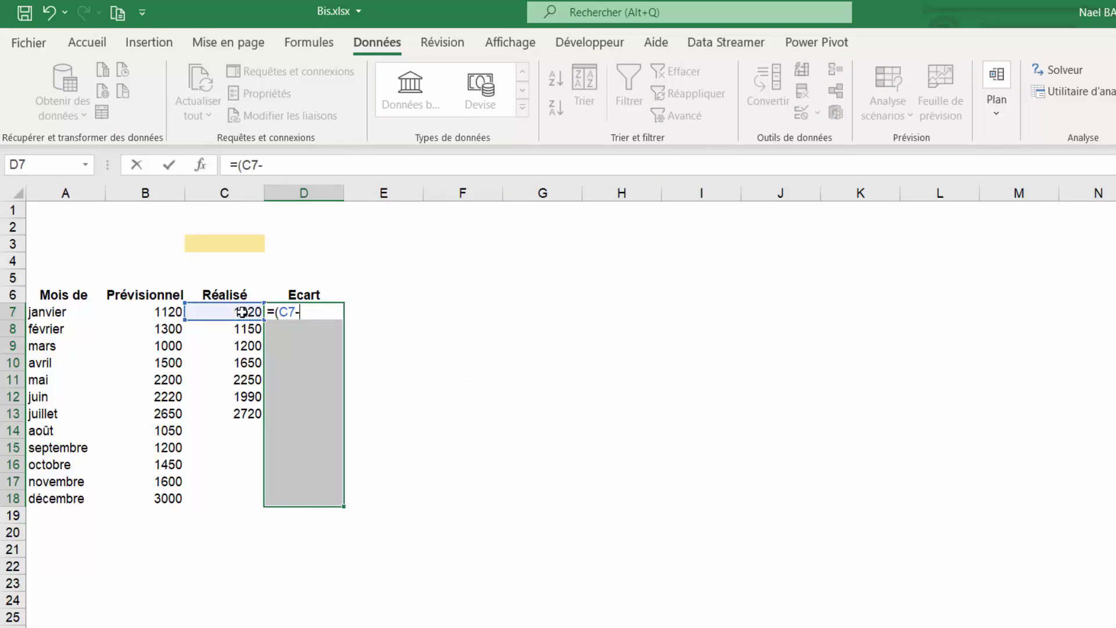
left_click(167, 312)
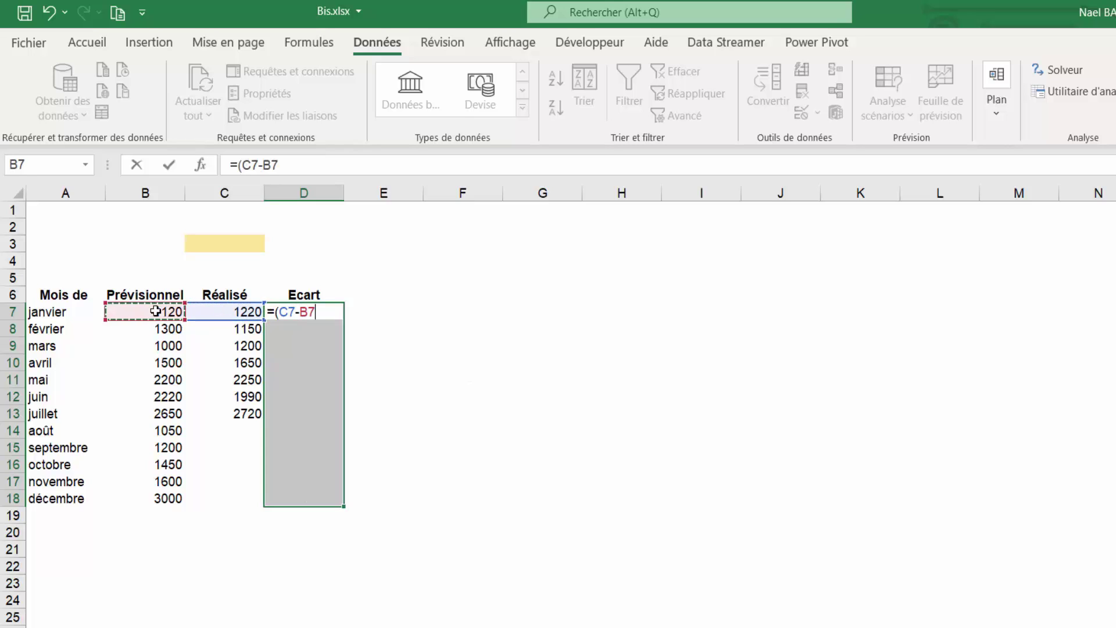
type(")/")
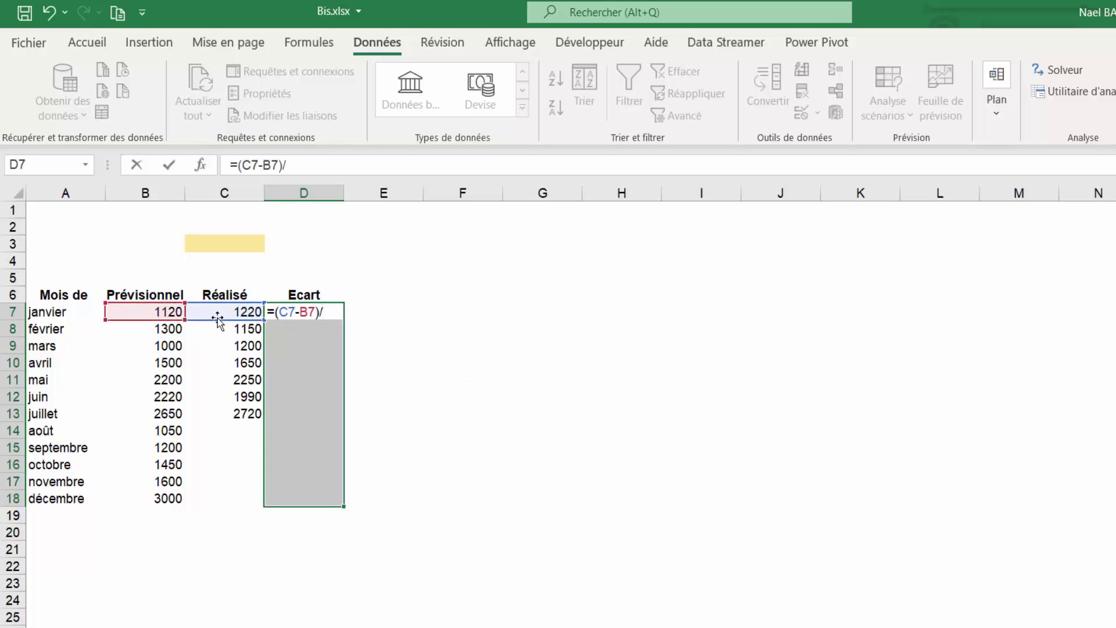
left_click(242, 312)
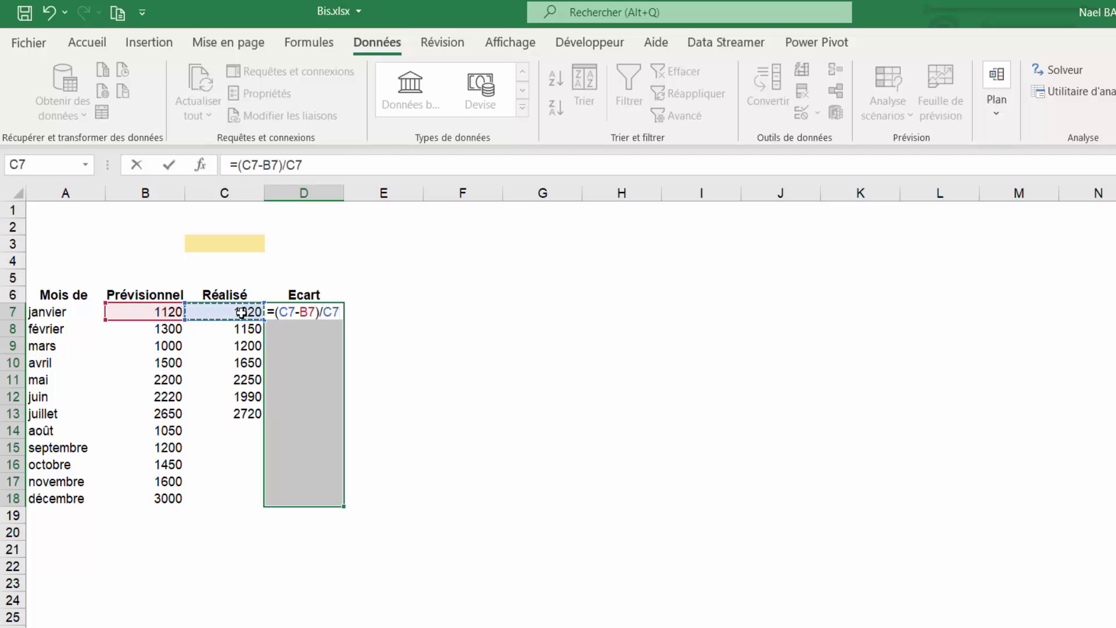
key("ctrl+Return")
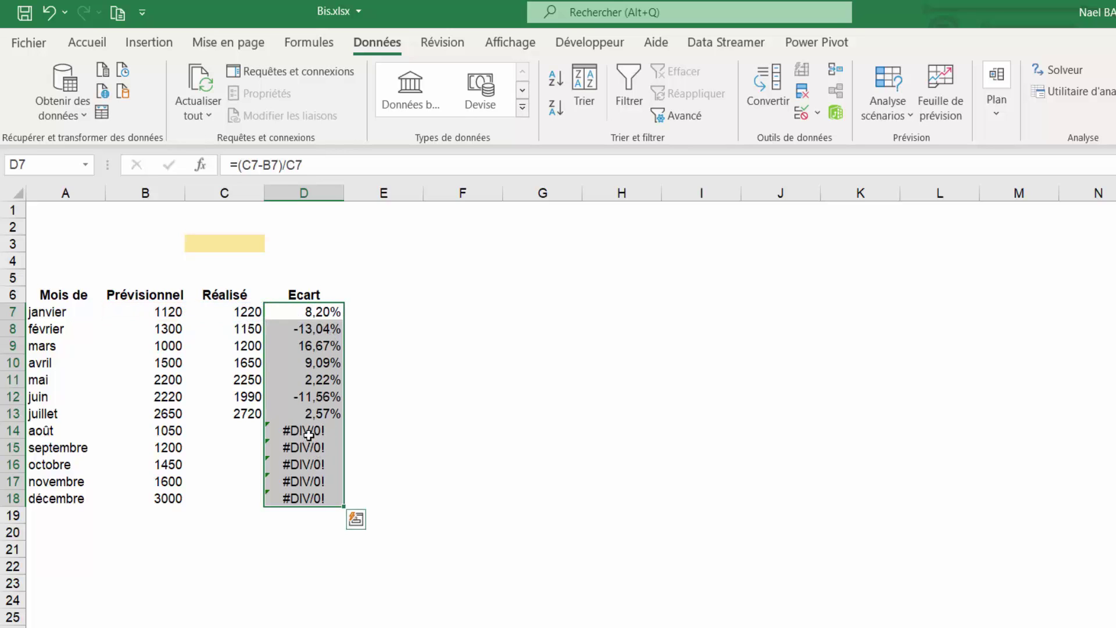
- Inspect the #DIV/0! errors for août to décembre and reselect all Ecart cells
left_click_drag(308, 434, 302, 496)
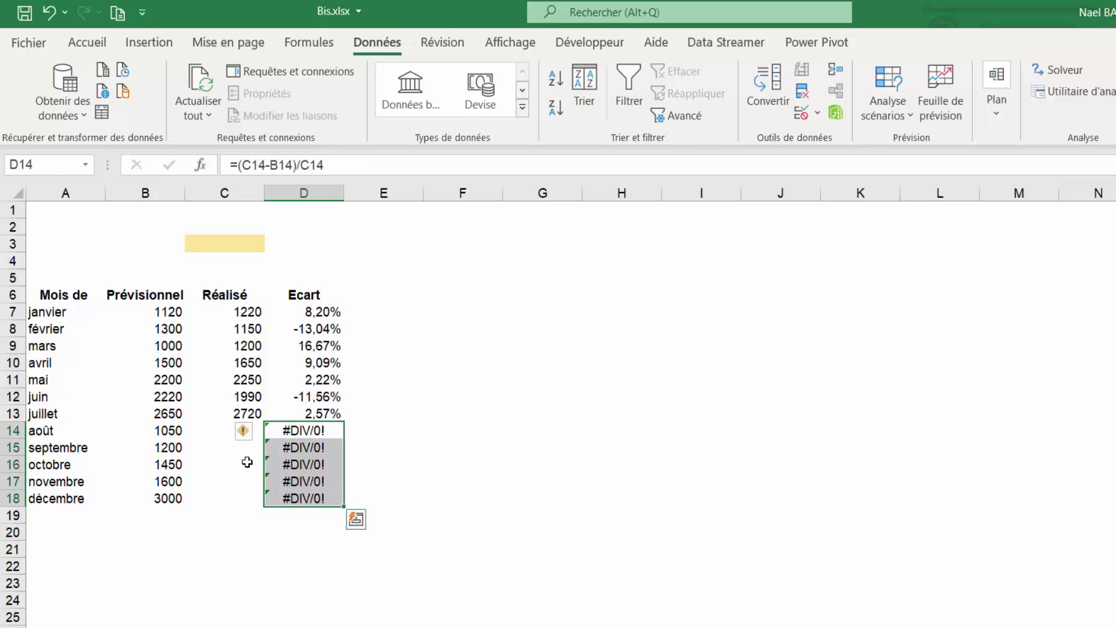
left_click(227, 430)
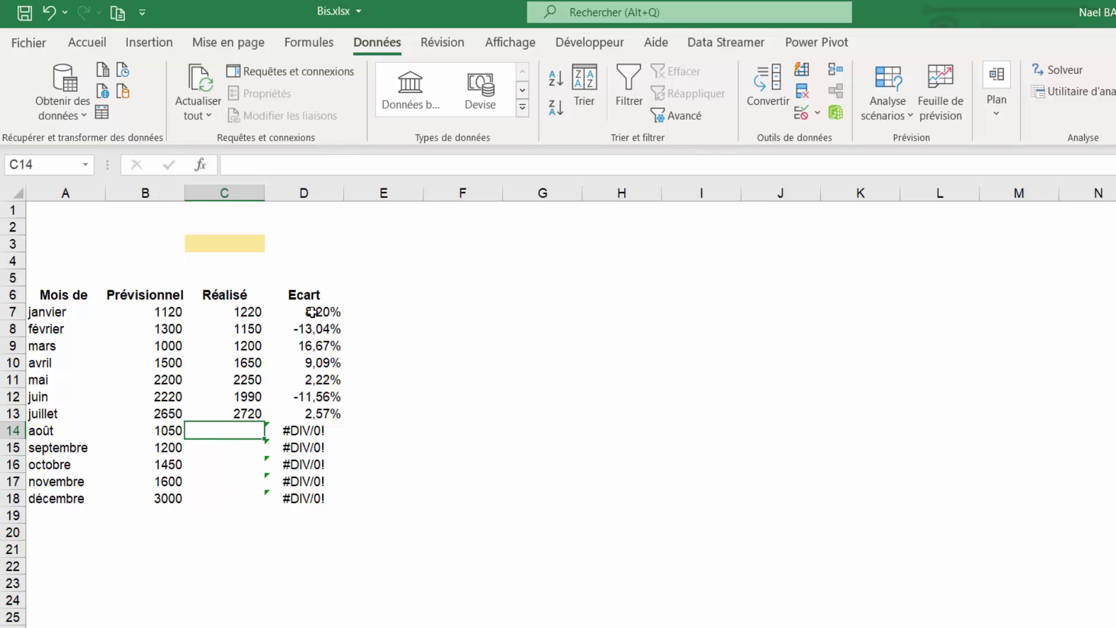
left_click_drag(312, 312, 310, 498)
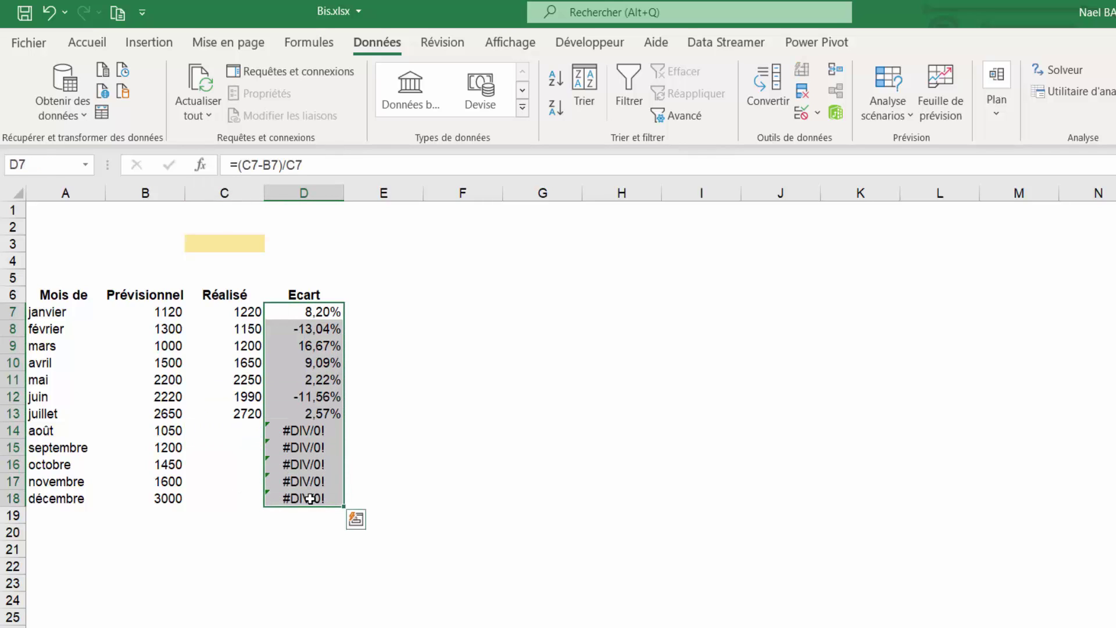
- Wrap the Ecart formula as =SIERREUR((C7-B7)/C7;"") across D7:D18
key("F2")
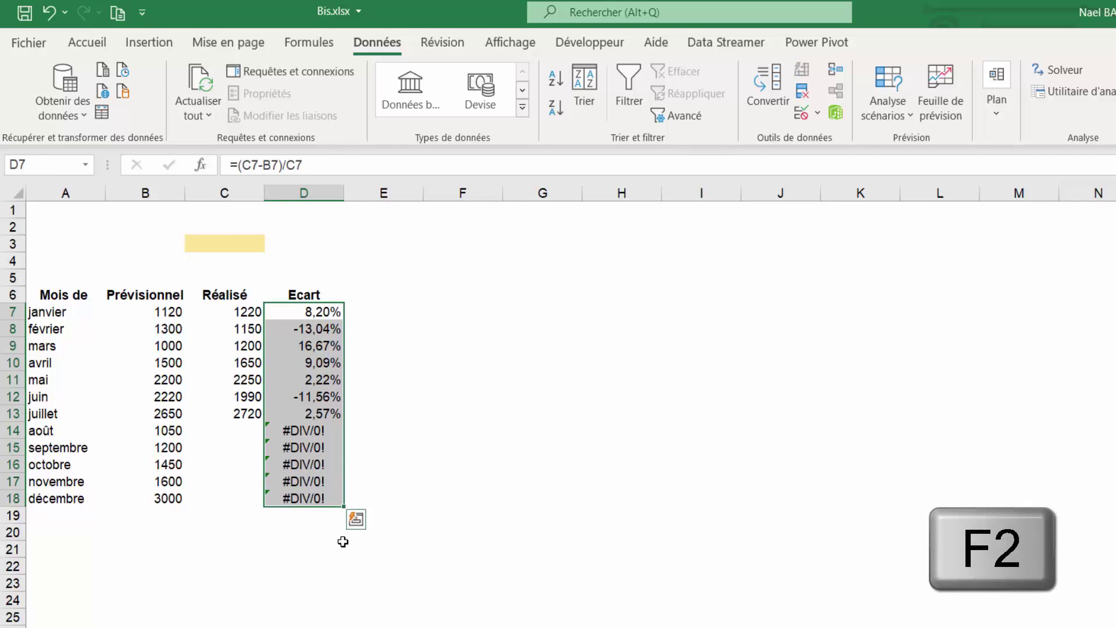
key("F2")
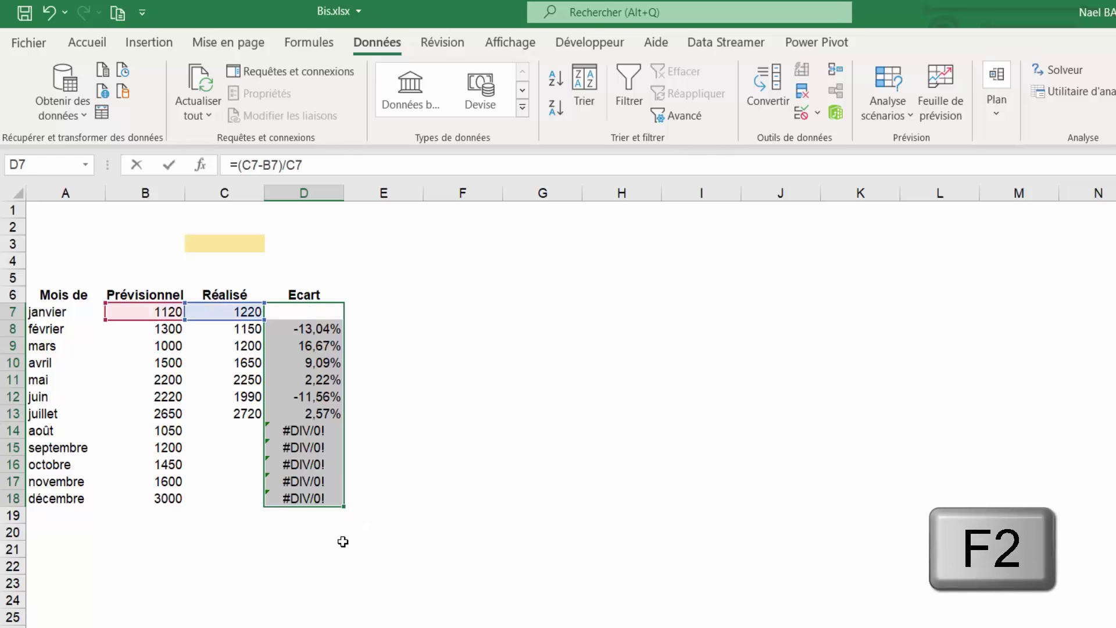
left_click(235, 164)
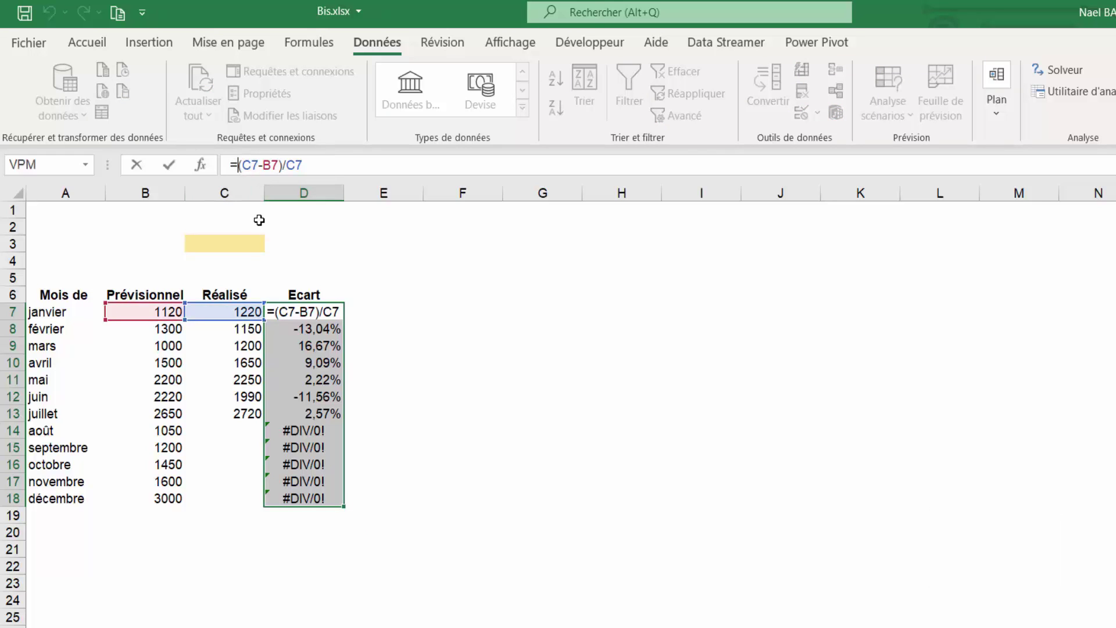
type("si")
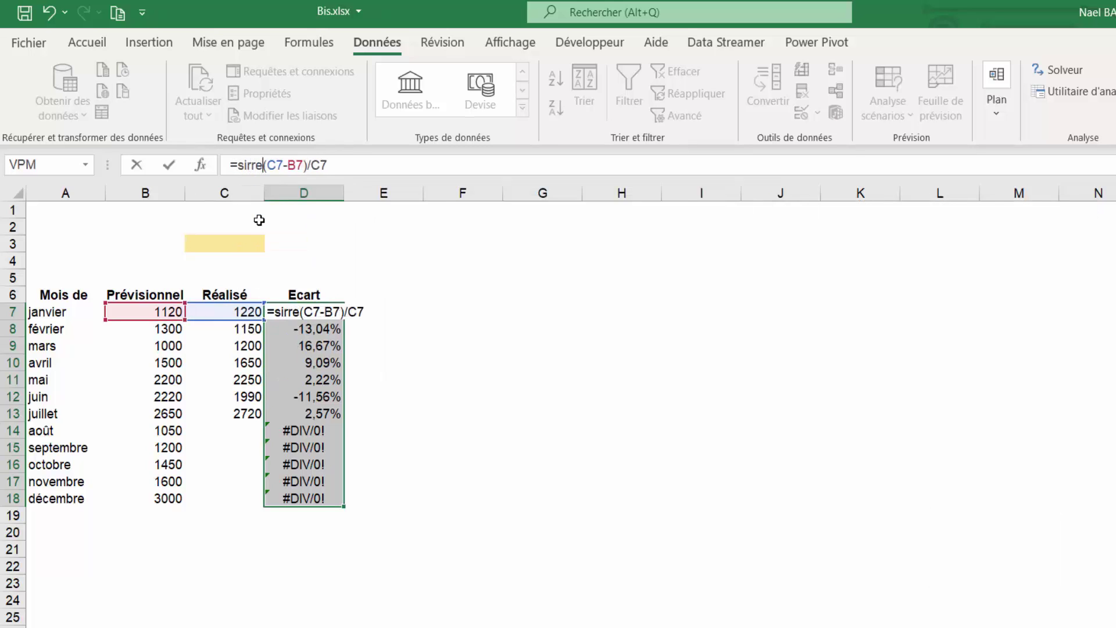
type("err")
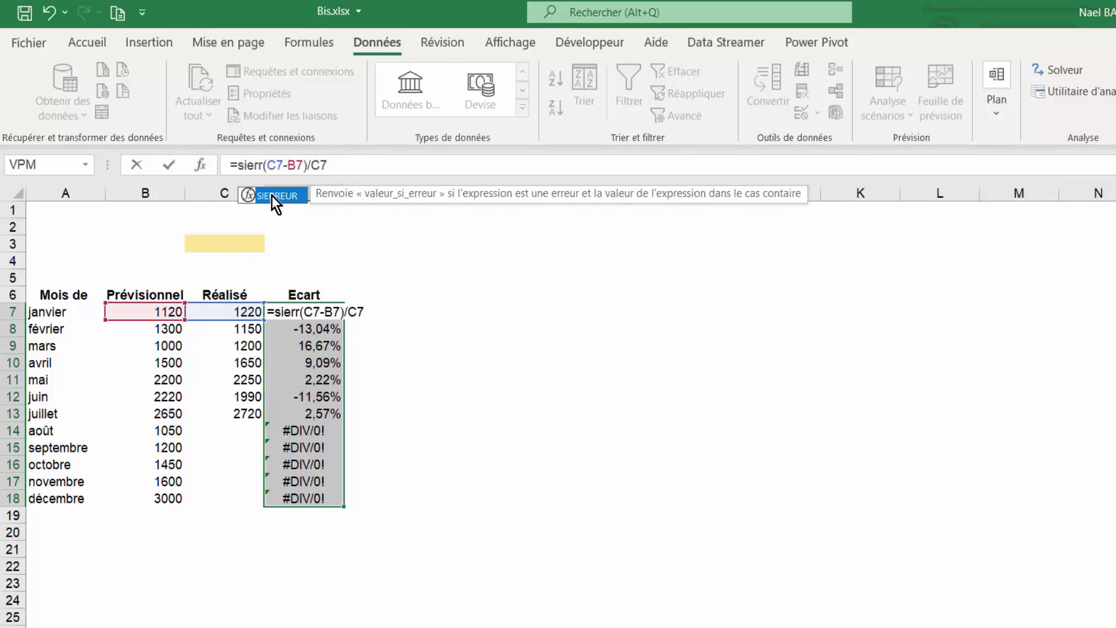
double_click(271, 195)
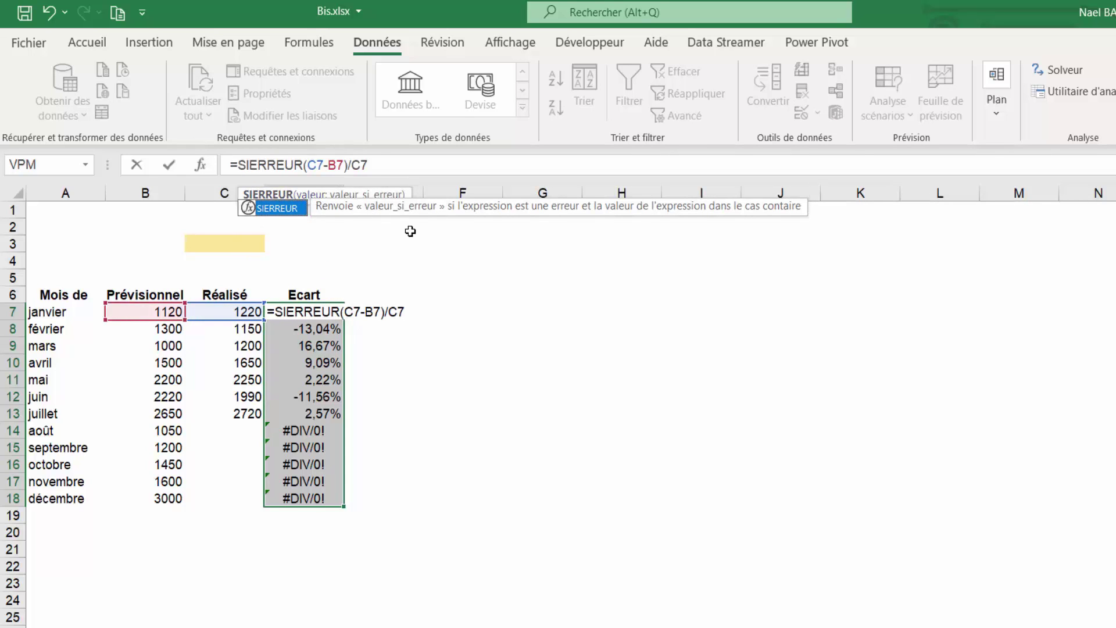
type("(")
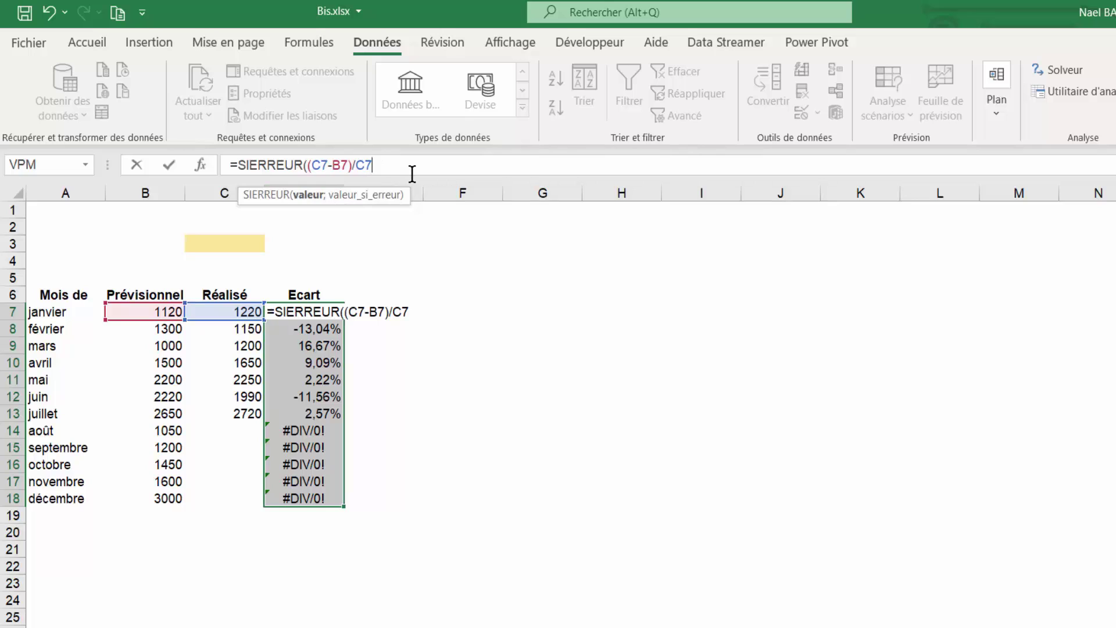
type(";\"\"")
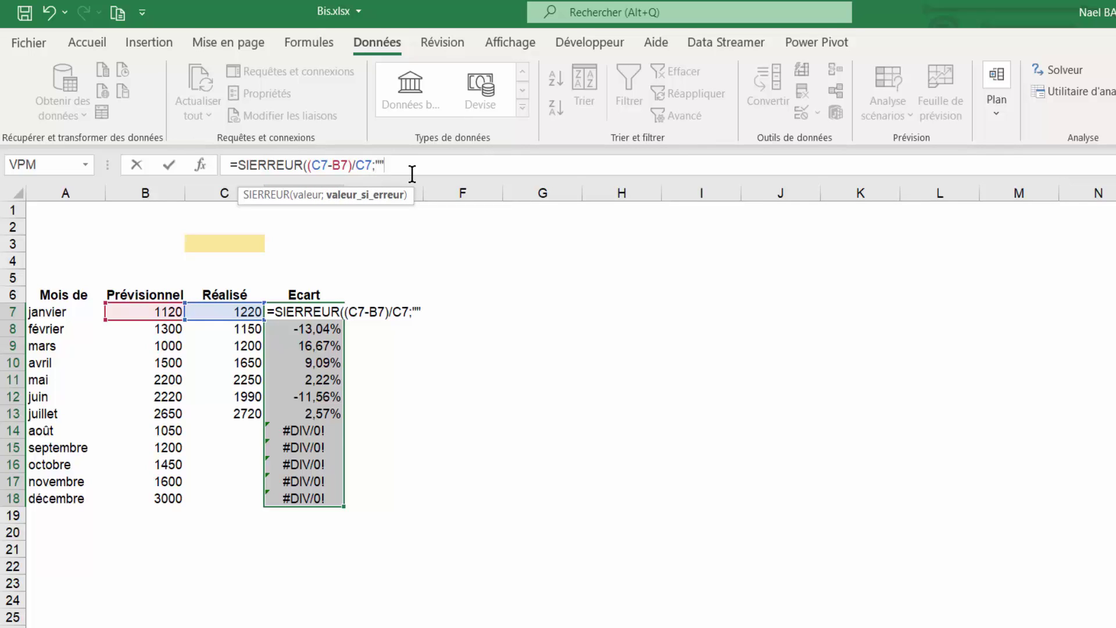
type(")")
key("ctrl+Return")
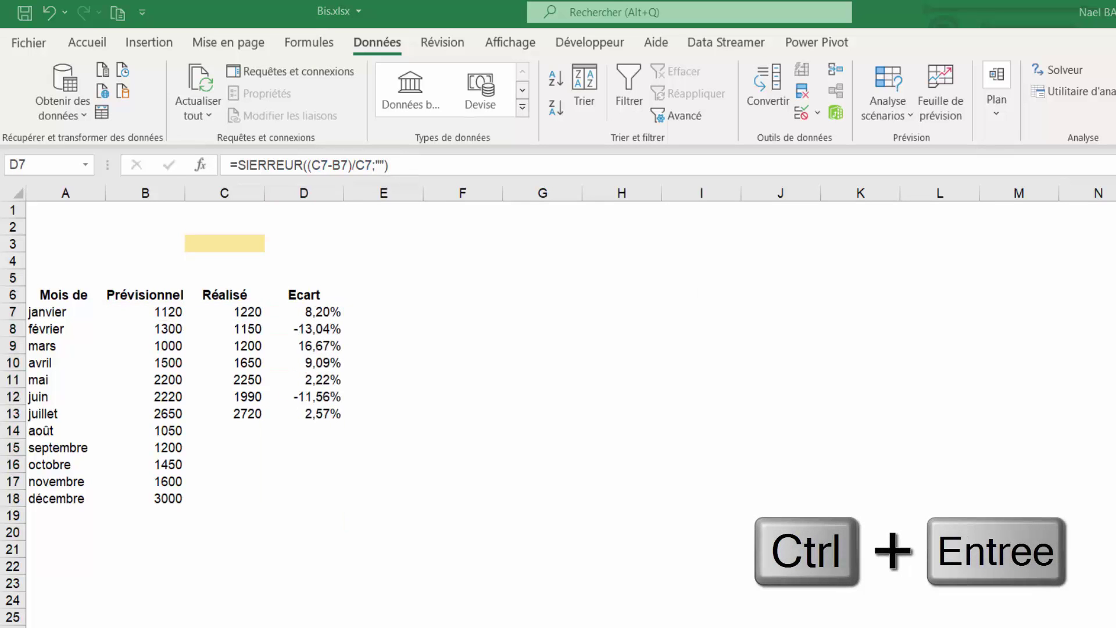
left_click(235, 412)
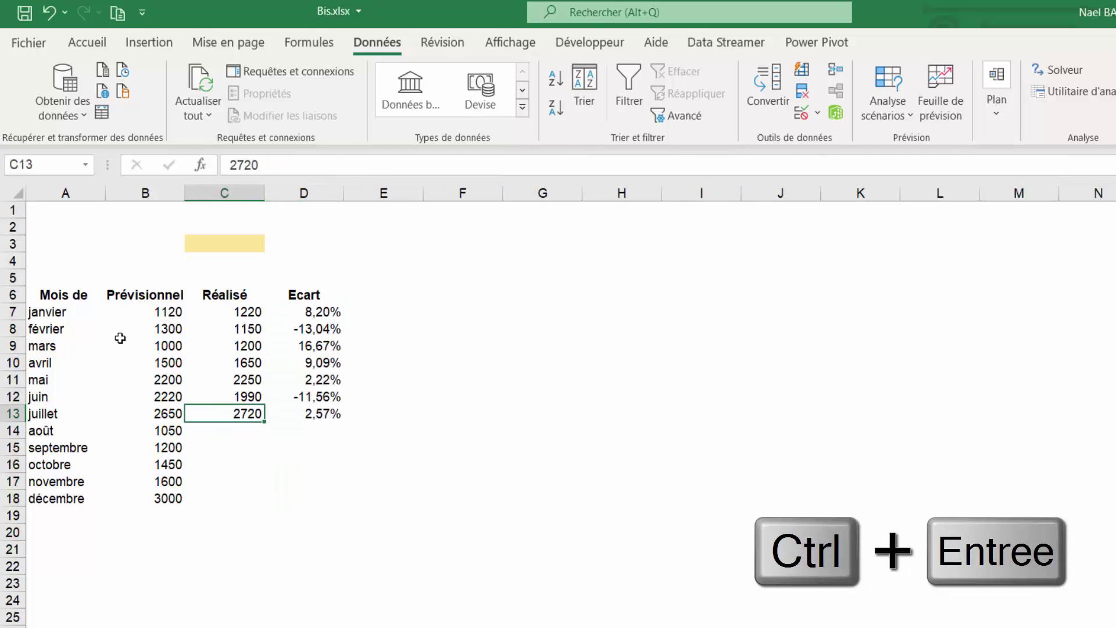
- Insert a basic 2D line chart from the month, Prévisionnel and Réalisé columns
left_click(50, 296)
left_click_drag(51, 295, 219, 492)
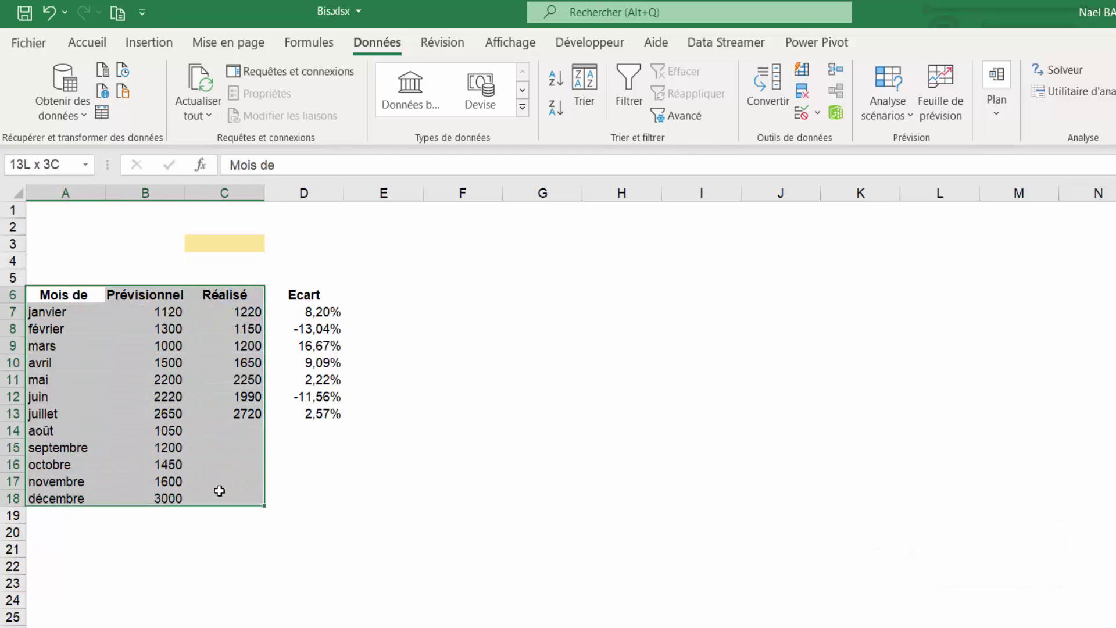
left_click(149, 42)
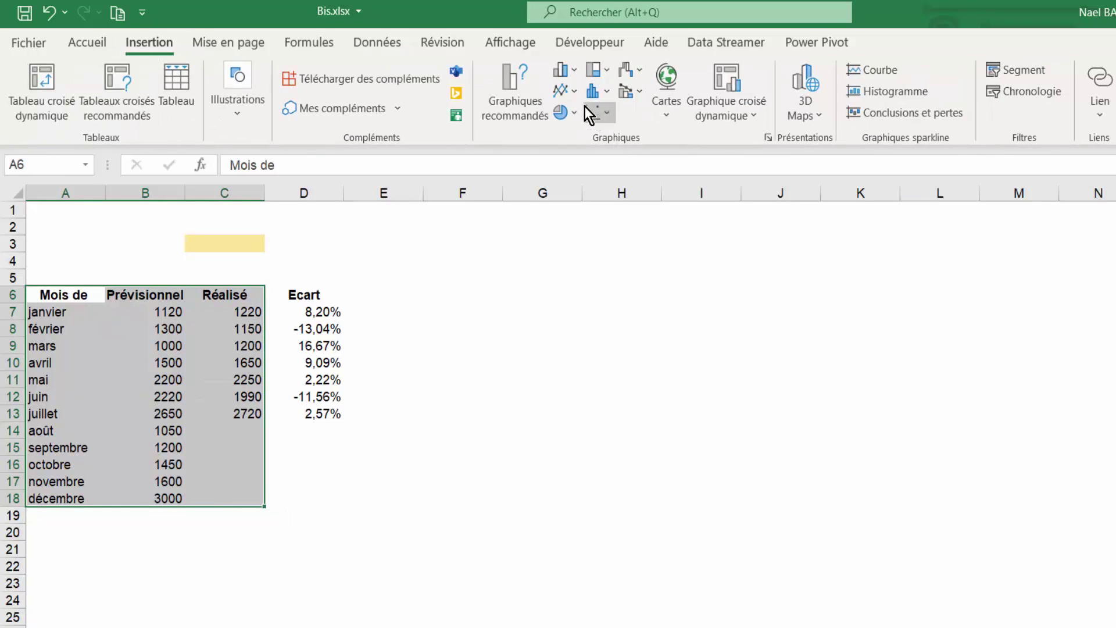
left_click(575, 93)
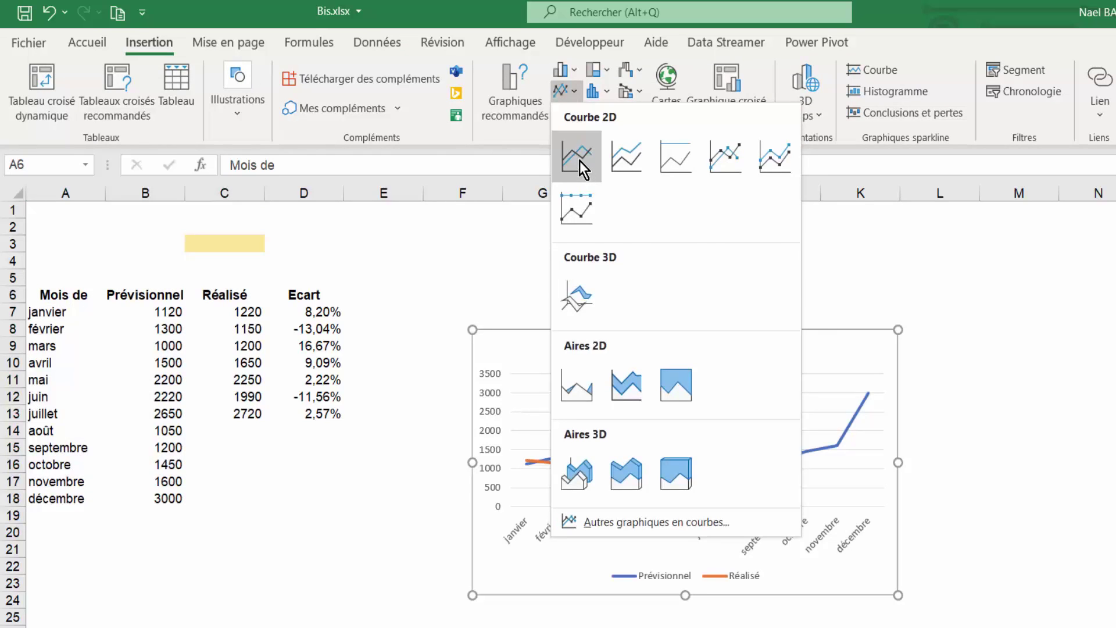
left_click(580, 159)
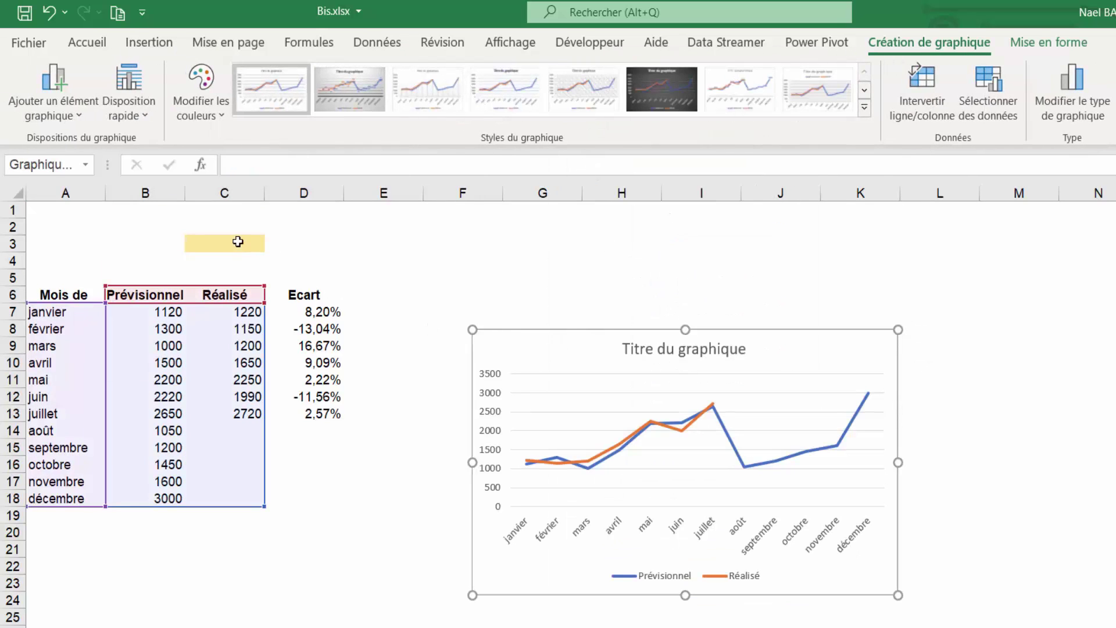
- Set C3 to mai, then move the chart beside the table and enlarge it
left_click(231, 242)
left_click(273, 242)
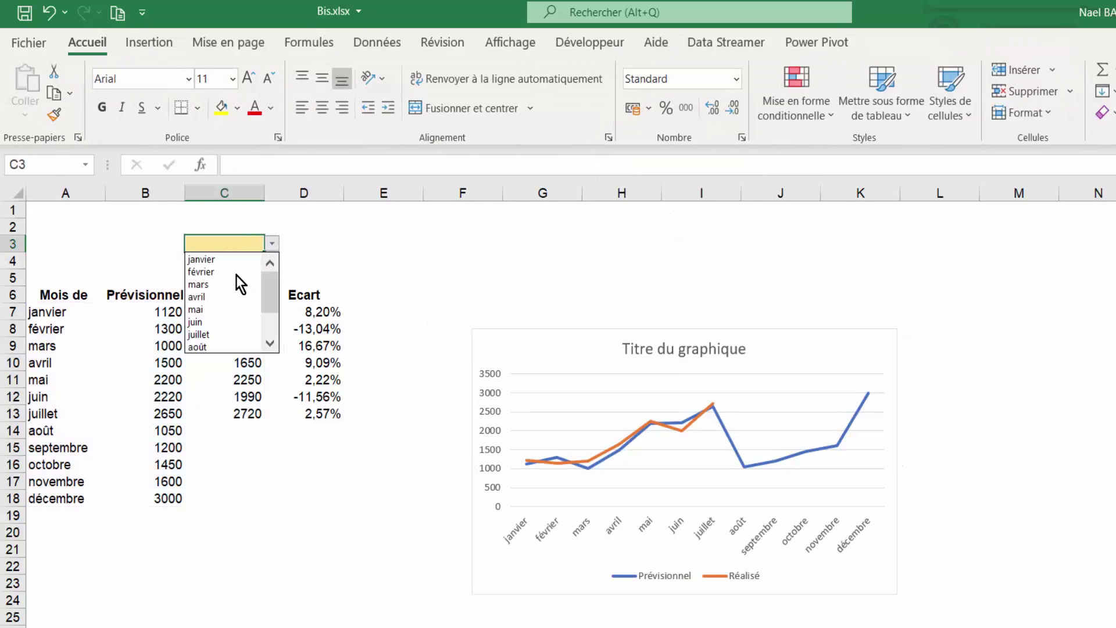
left_click(218, 310)
left_click_drag(806, 329, 781, 269)
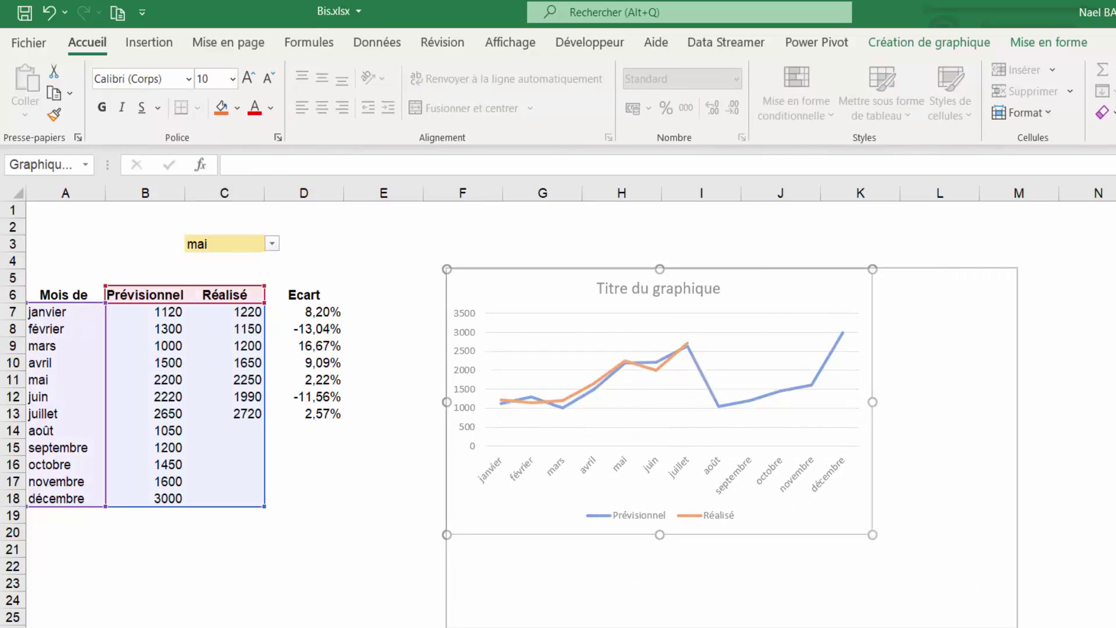
left_click_drag(871, 539, 1055, 625)
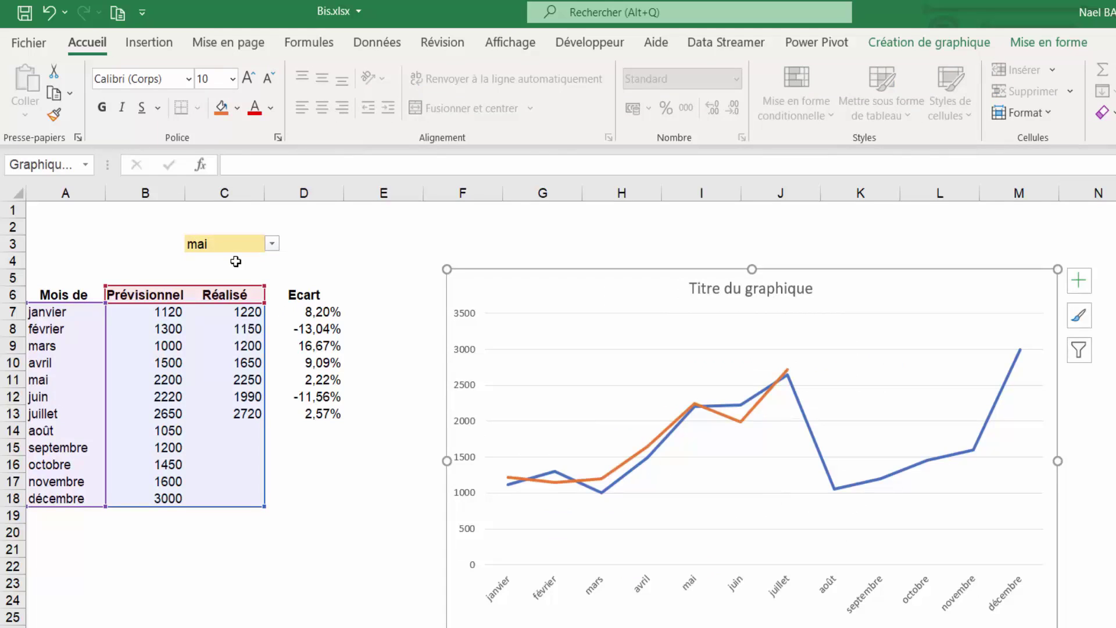
left_click(228, 244)
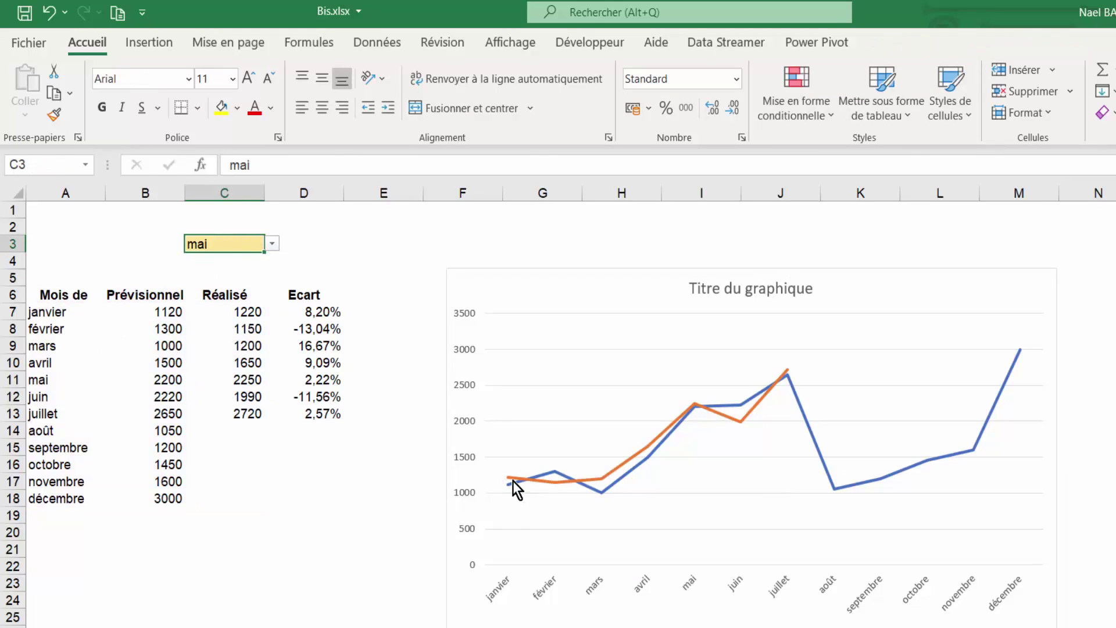
left_click(639, 483)
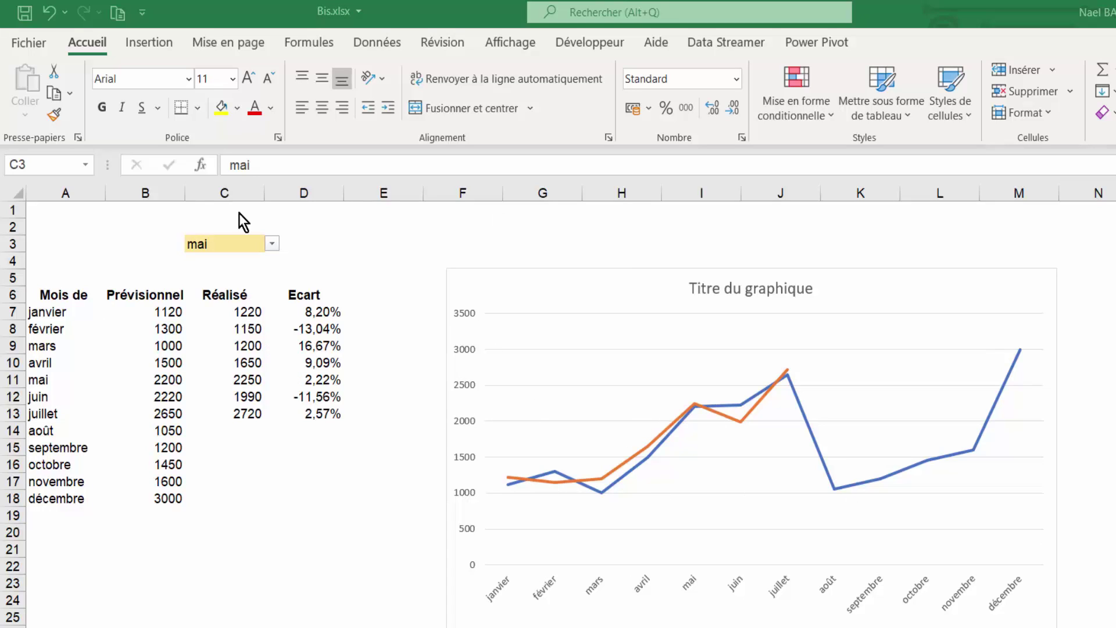
- Set C3 to septembre, then delete the line chart
left_click(271, 244)
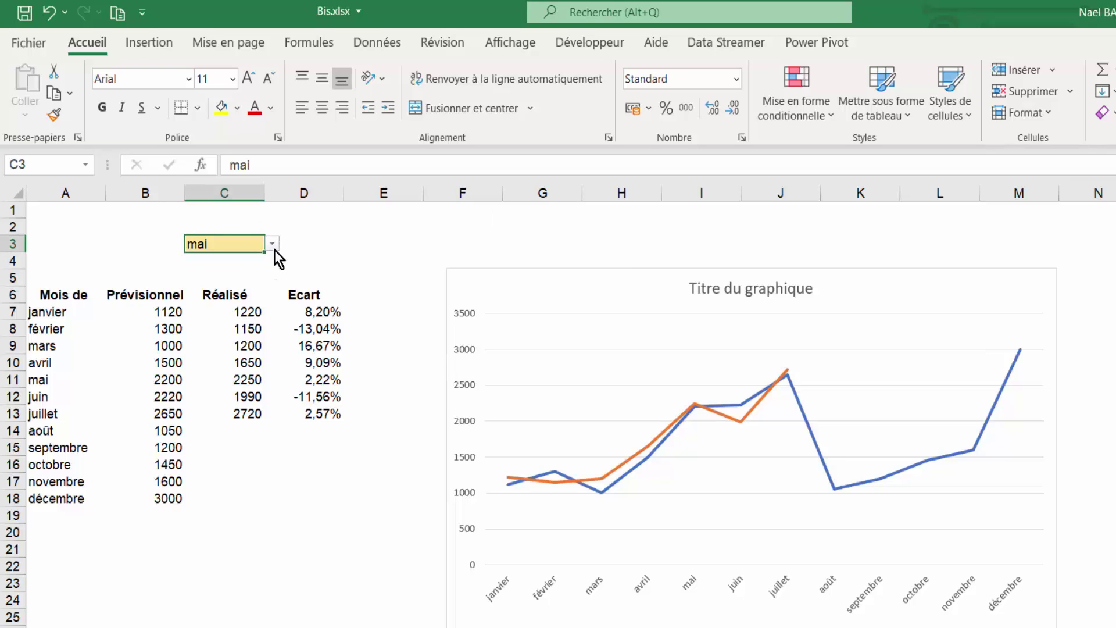
left_click(272, 244)
left_click(207, 311)
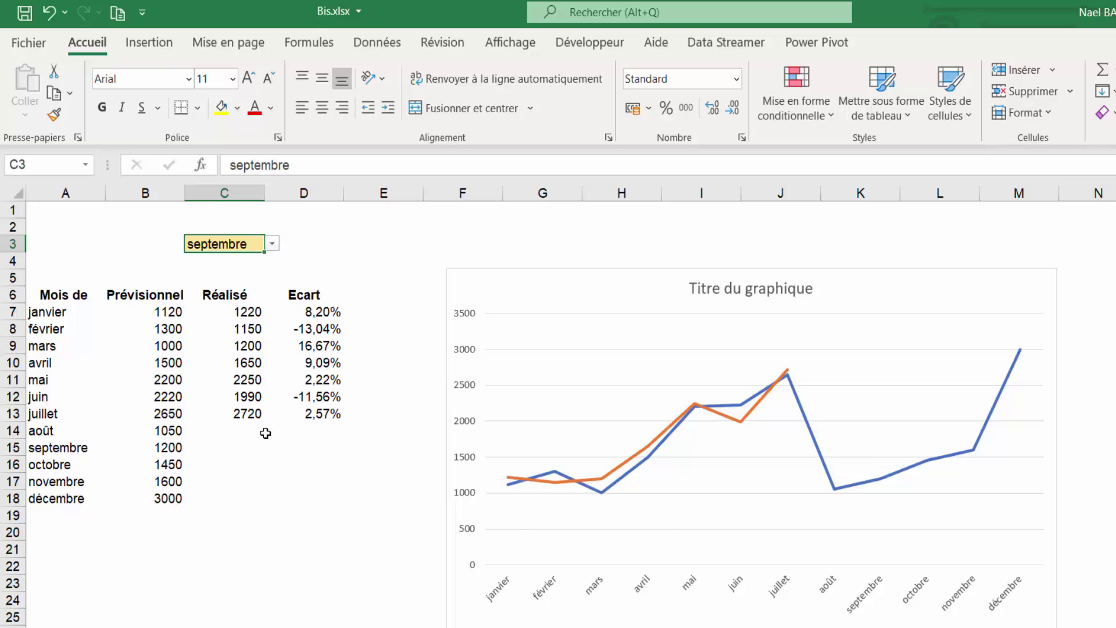
left_click(983, 273)
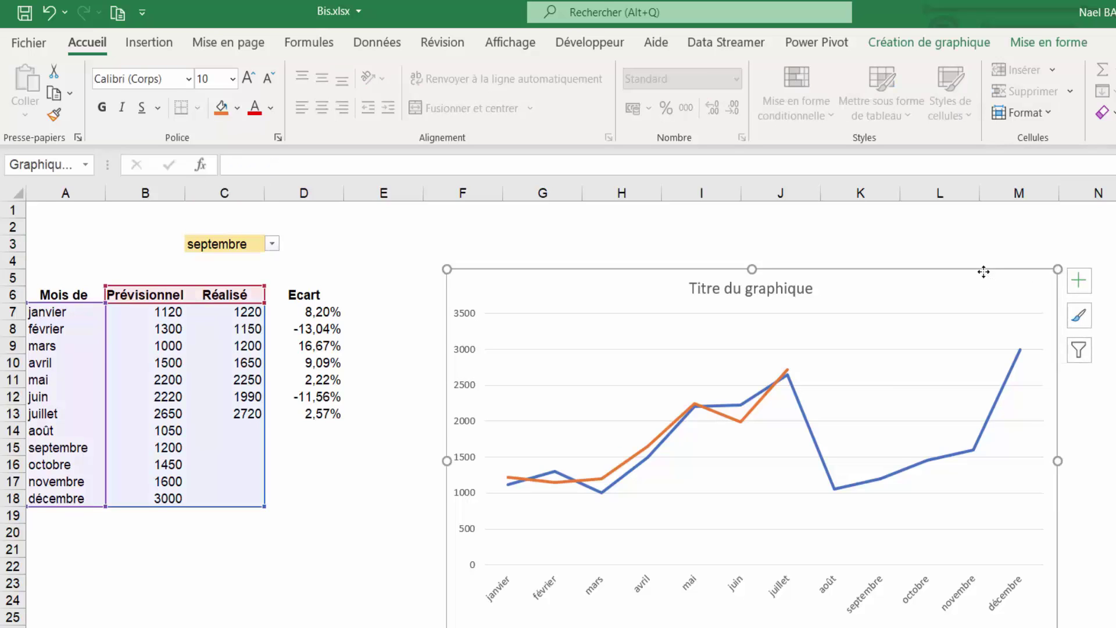
key("Delete")
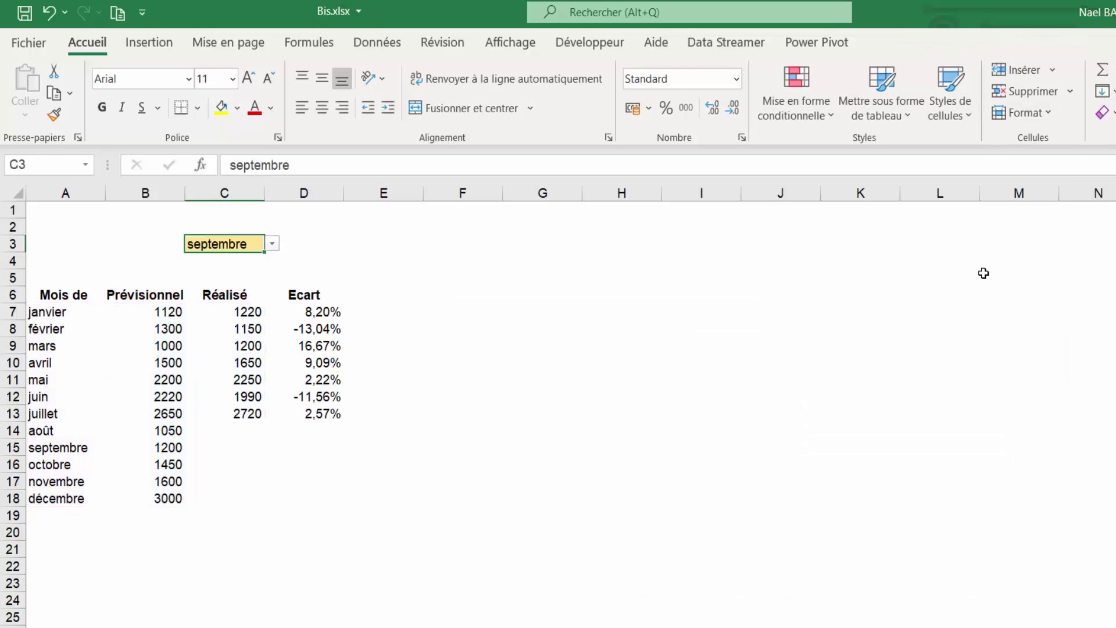
- Type the header 'Réalisé' in E6, then move to cell E7
left_click(383, 298)
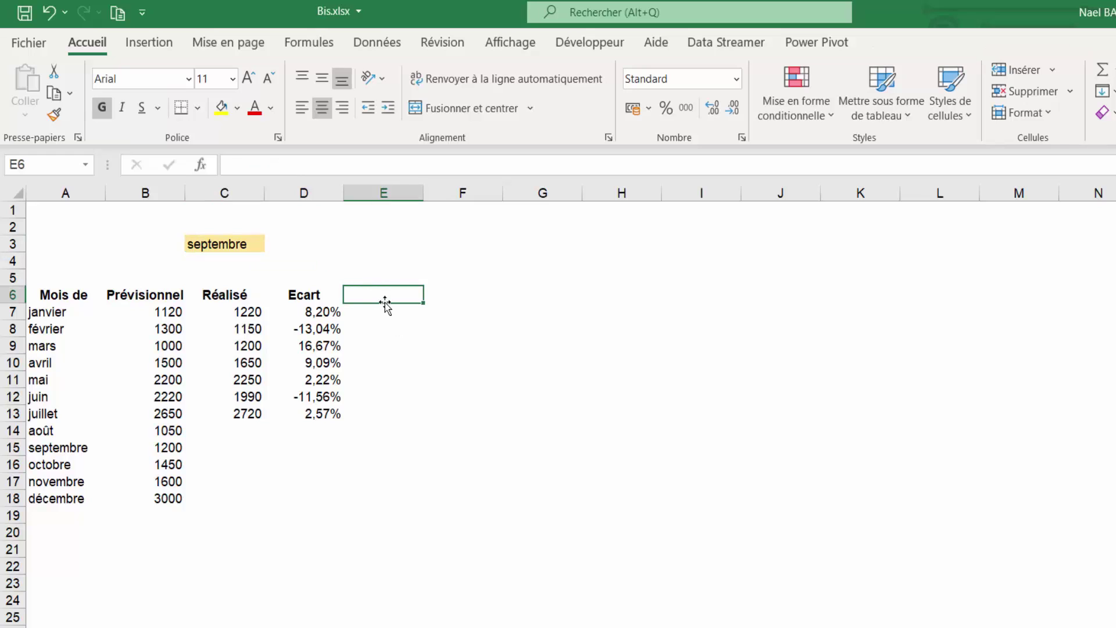
type("Réali")
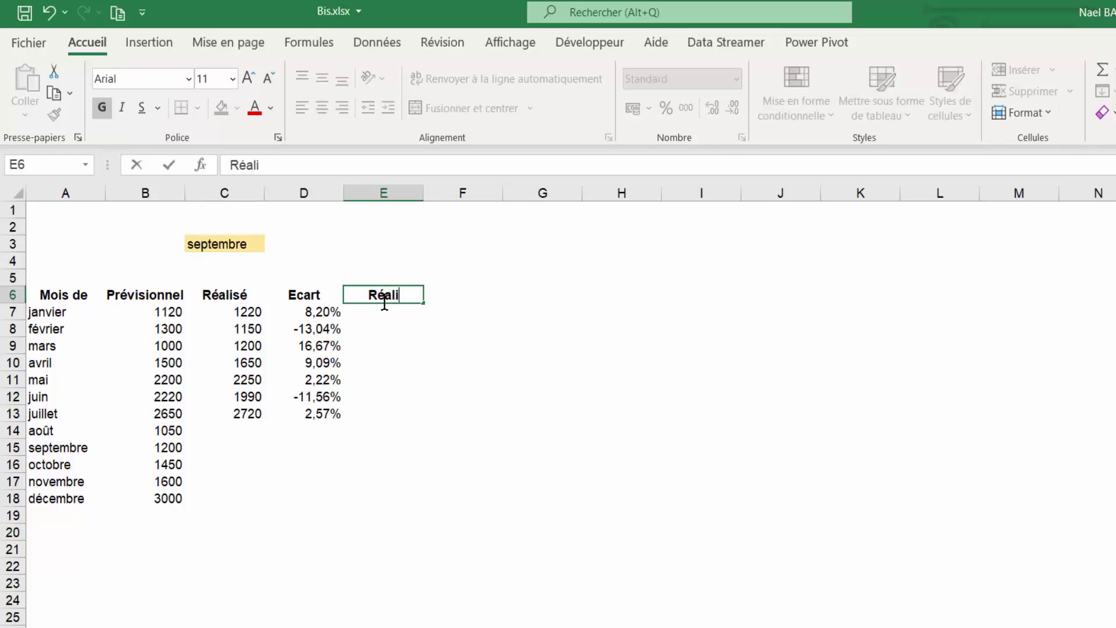
type("sé")
key("Return")
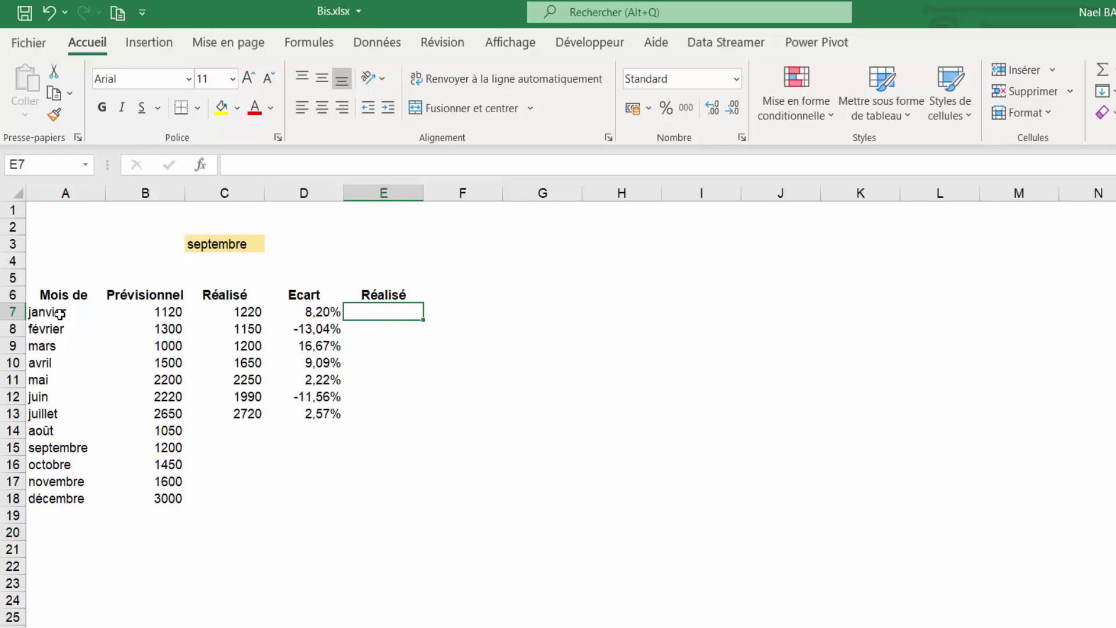
left_click(224, 243)
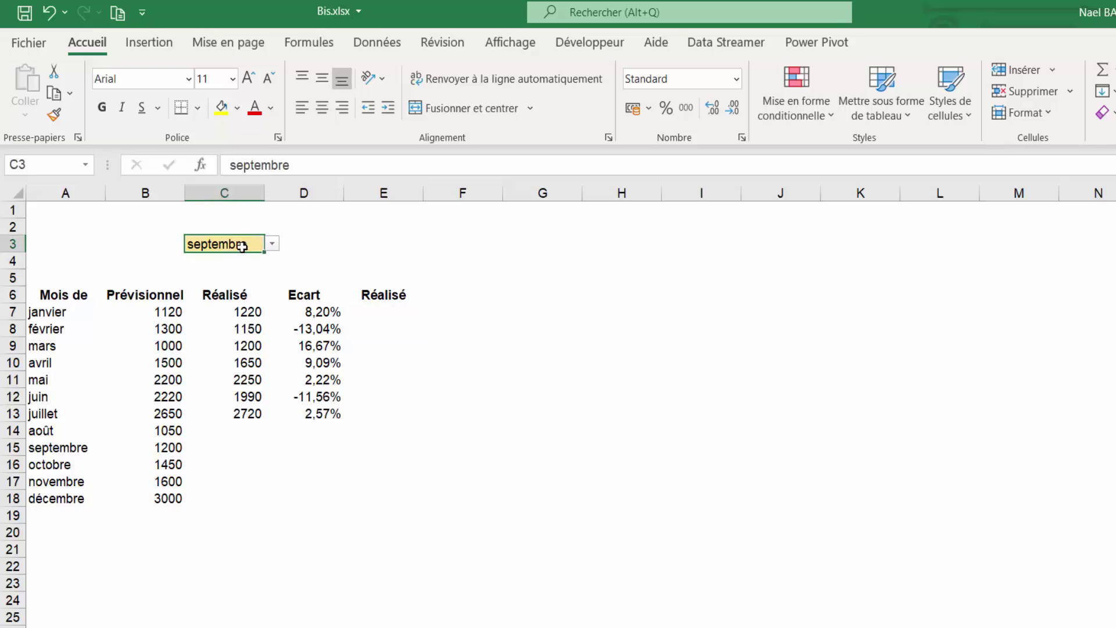
left_click(383, 318)
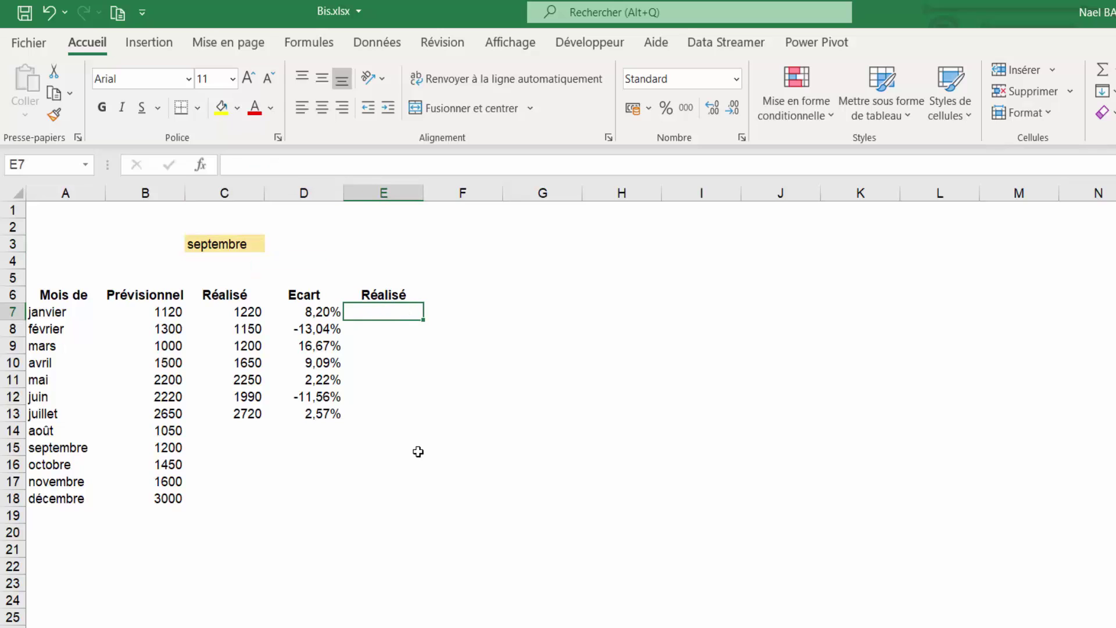
- Enter =EQUIV($C$3;$A$7:$A$18;0) in E7, returning 9 for septembre
type("=equi")
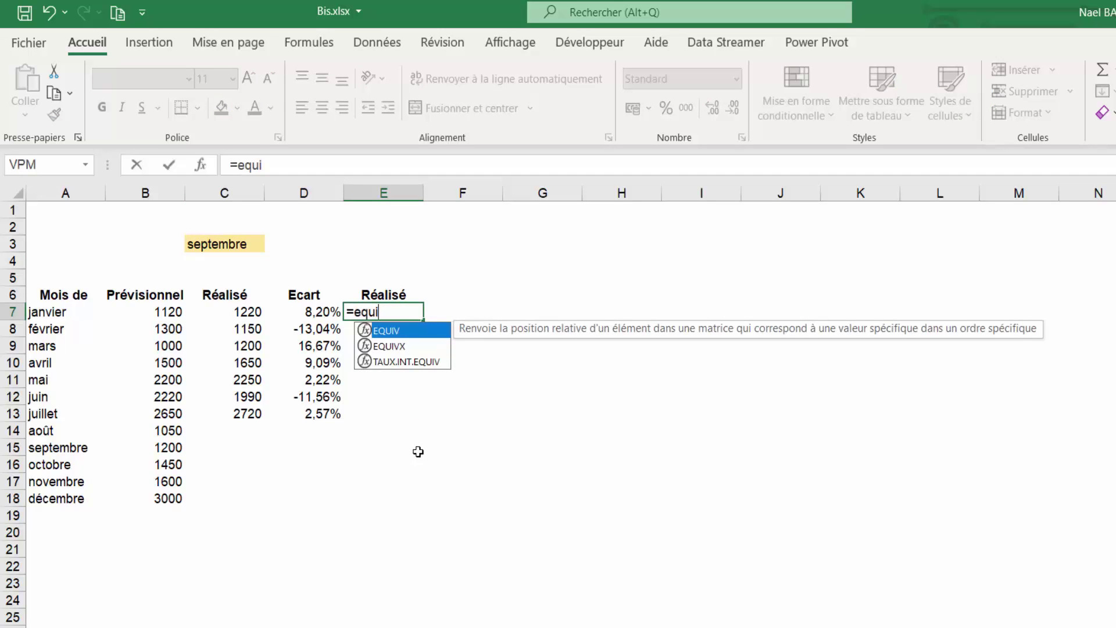
type("v(")
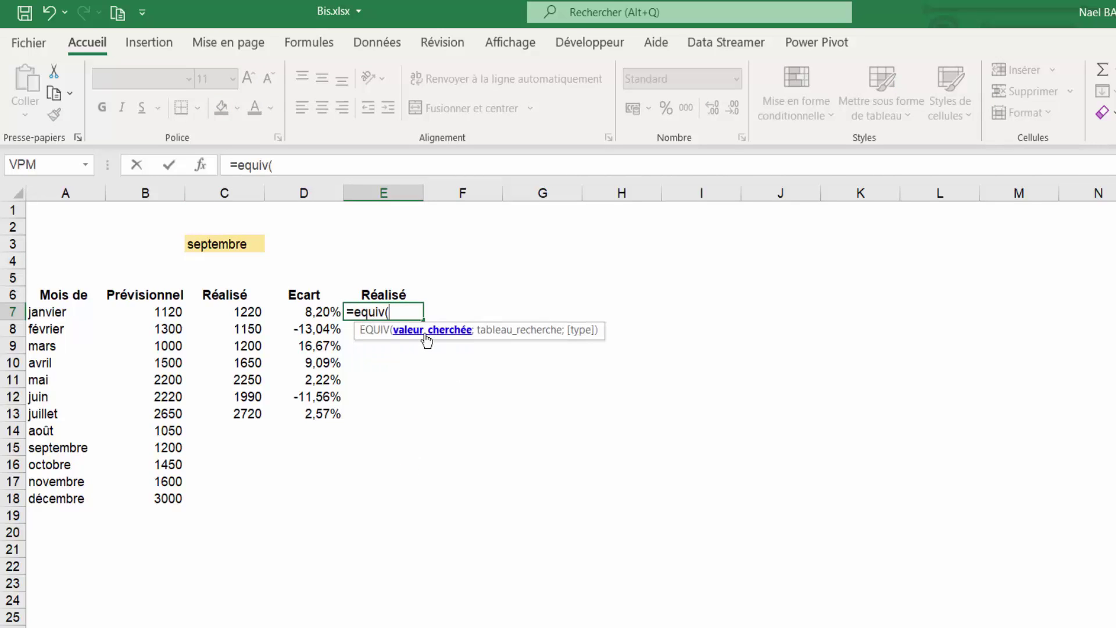
left_click(228, 246)
key("F4")
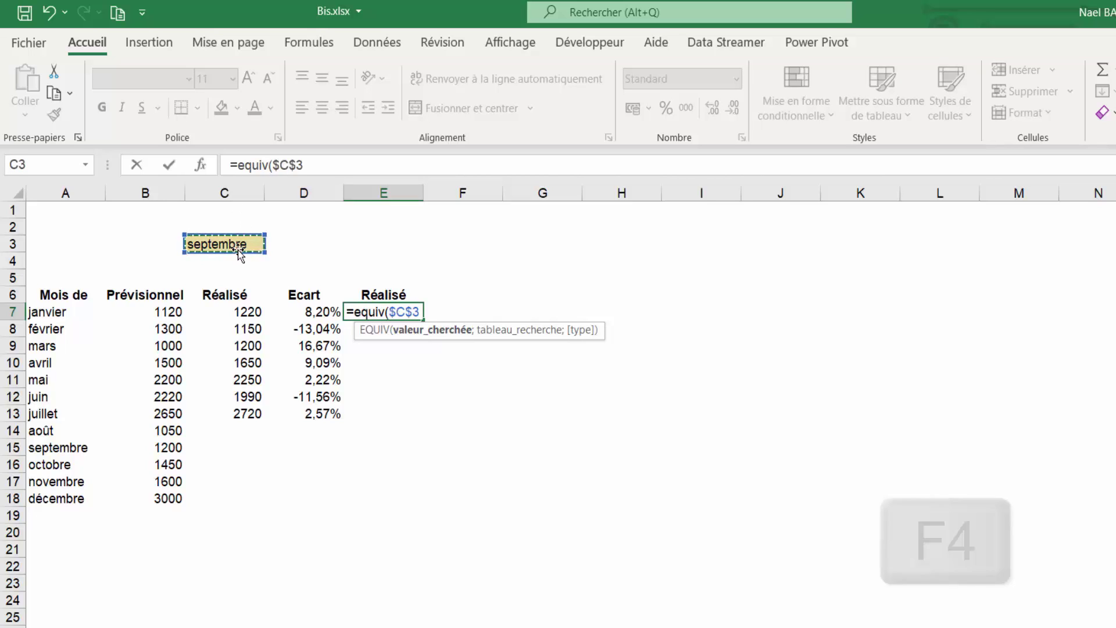
type(";")
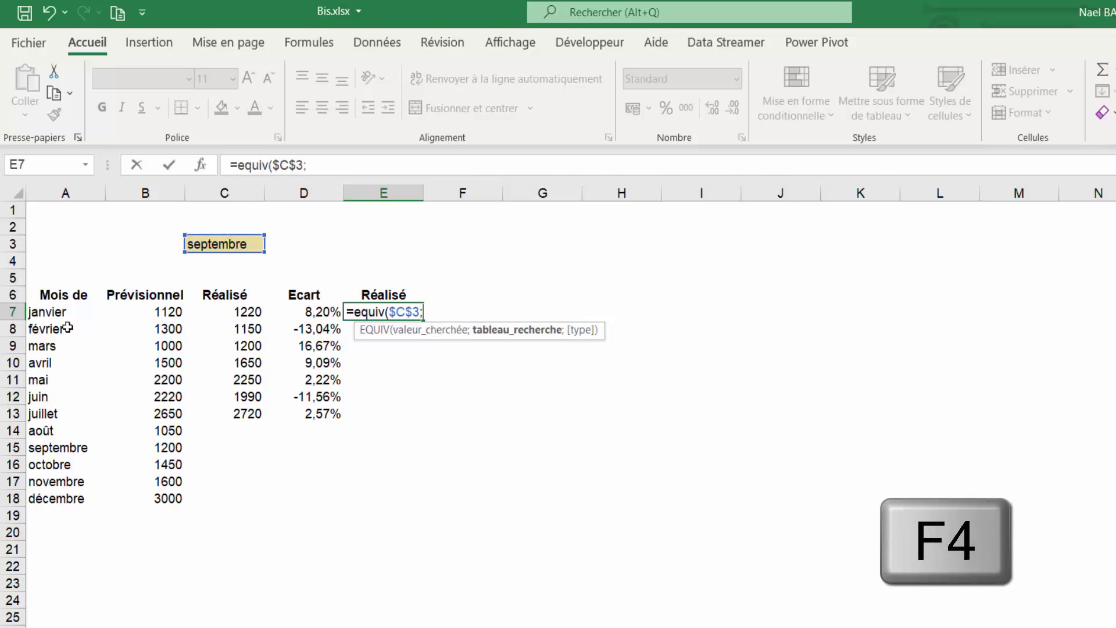
mouse_move(58, 312)
left_mouse_down()
mouse_move(47, 473)
mouse_move(65, 497)
left_mouse_up()
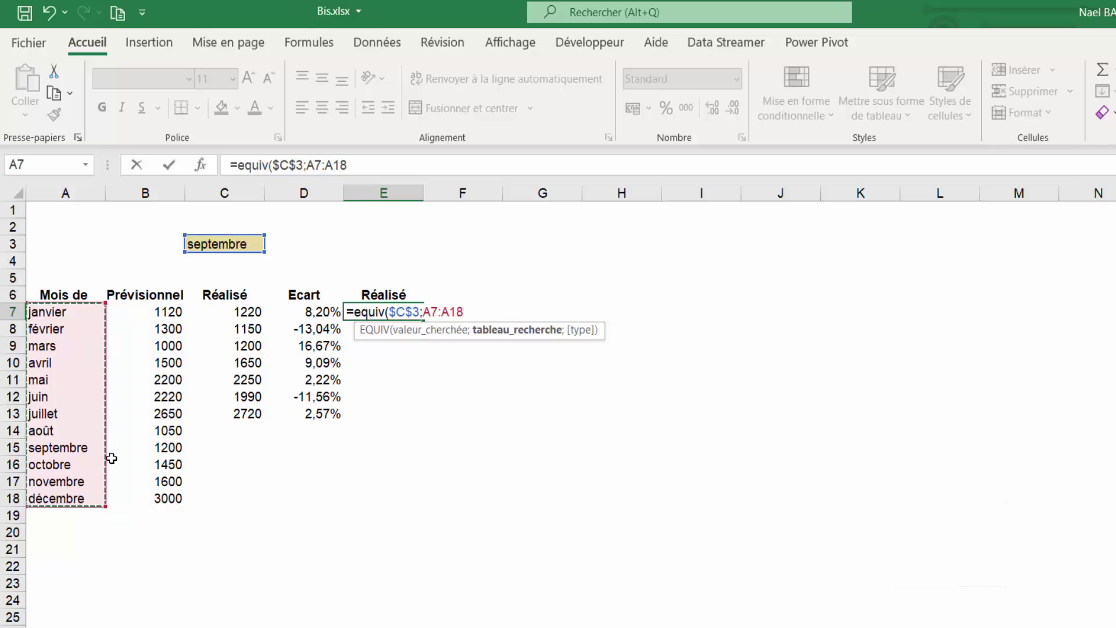
key("F4")
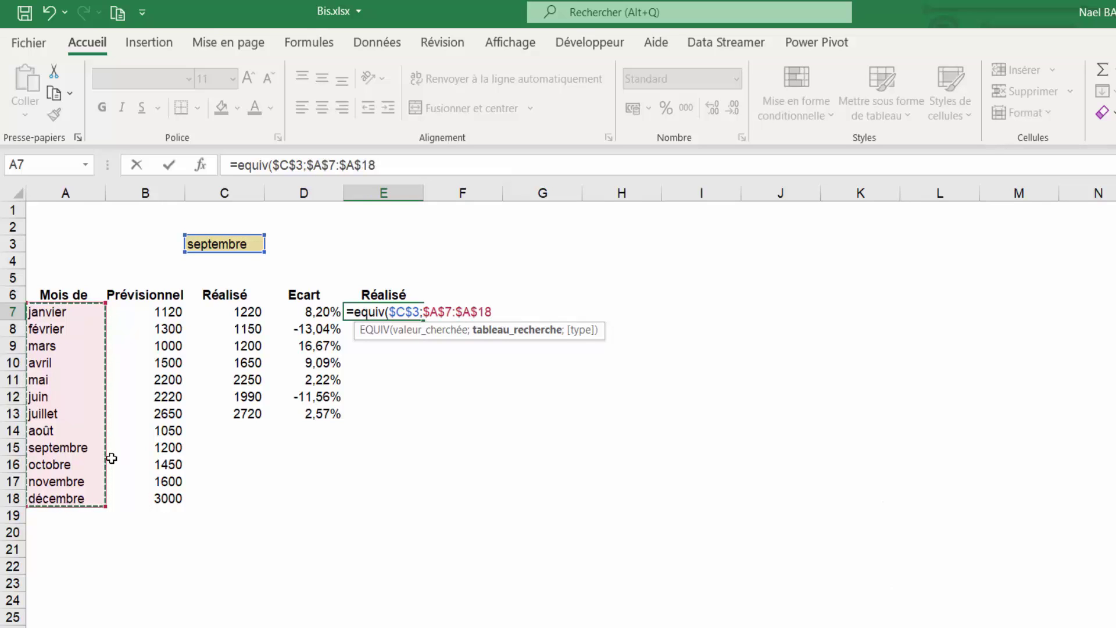
type(";")
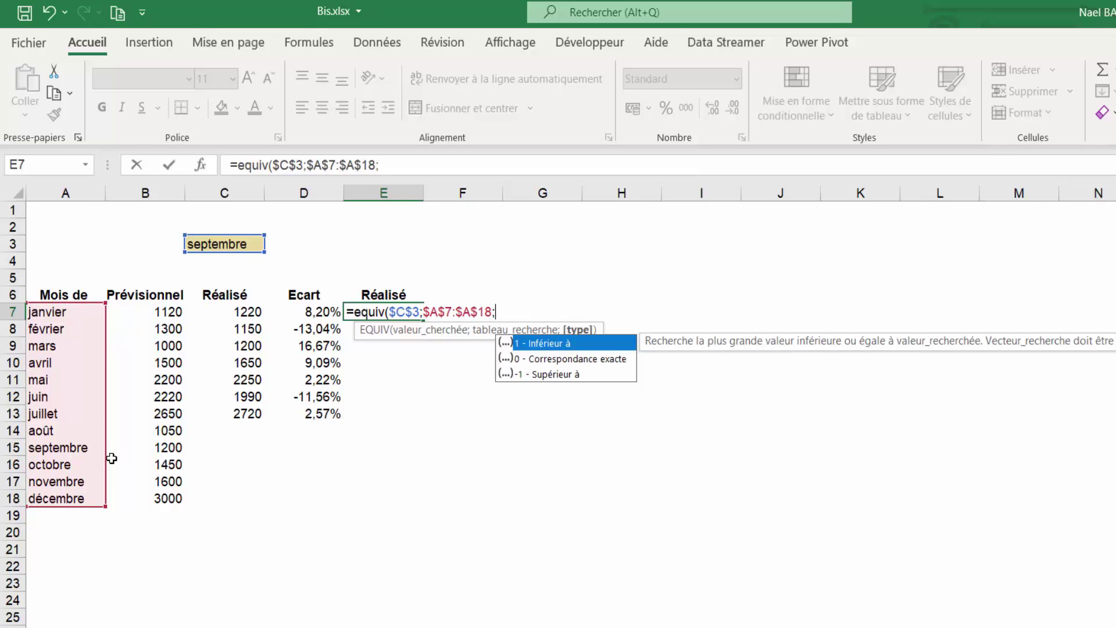
type("0)")
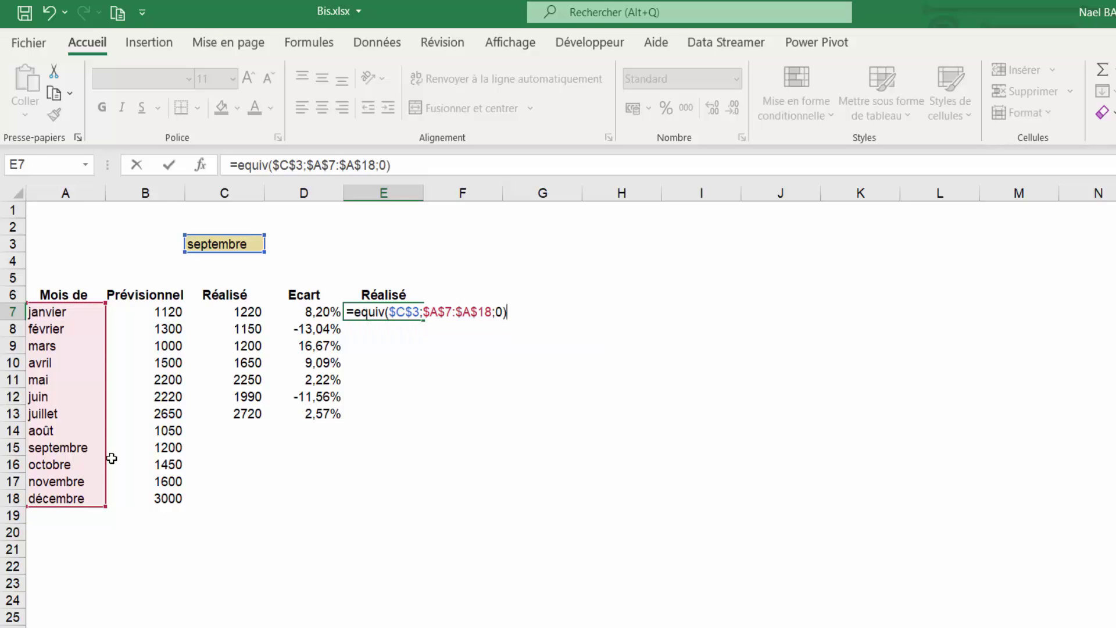
key("Return")
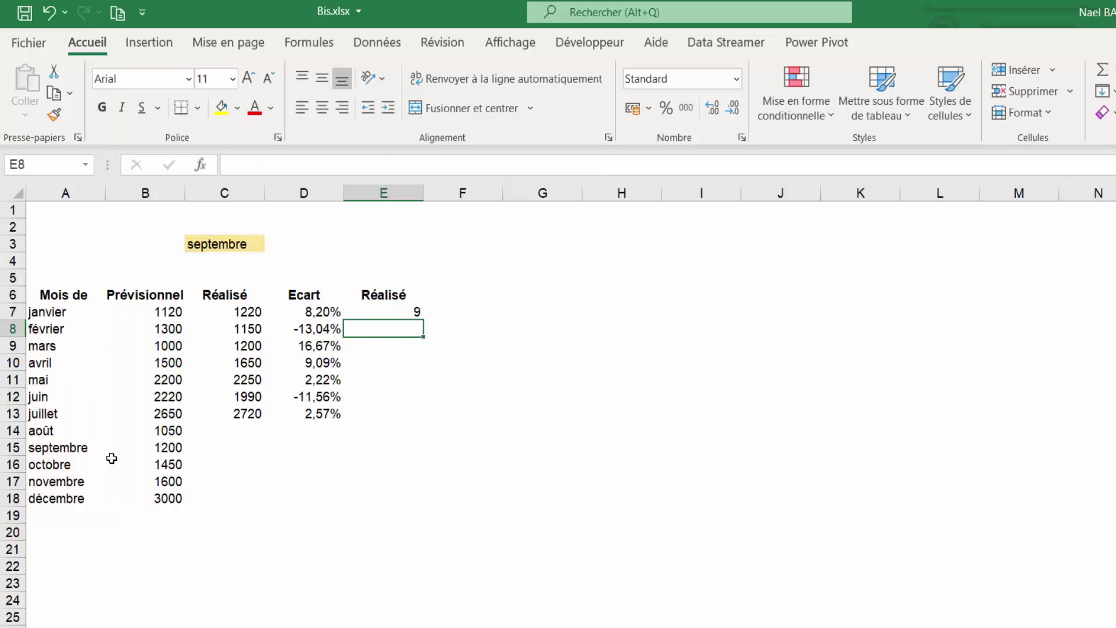
- Set C3 to août so E7 returns 8, then begin editing E7's formula
left_click(387, 312)
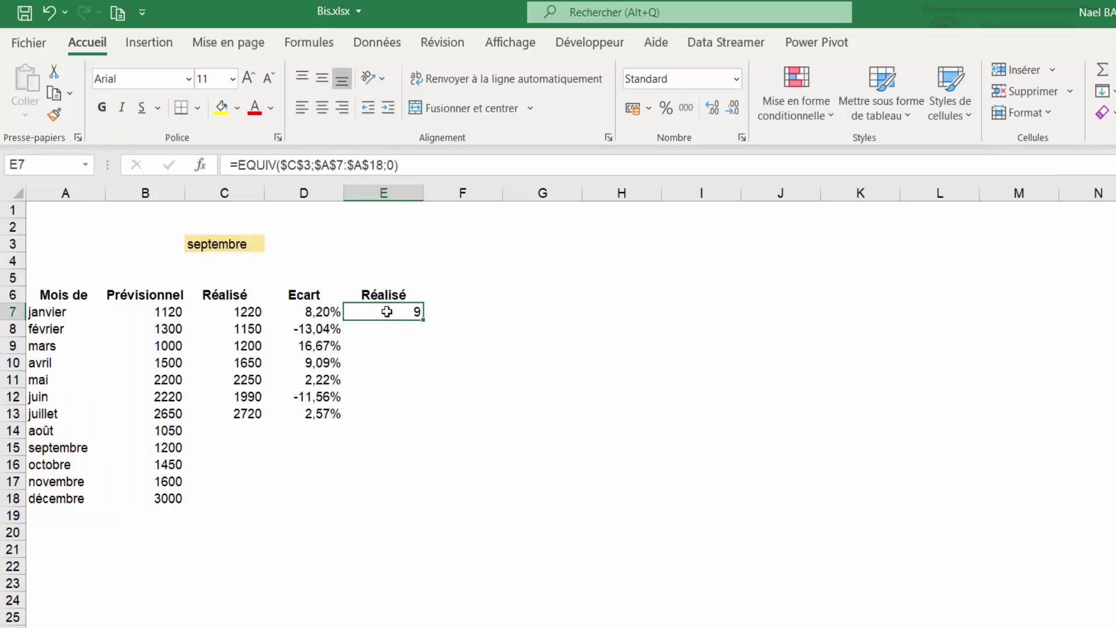
left_click(235, 245)
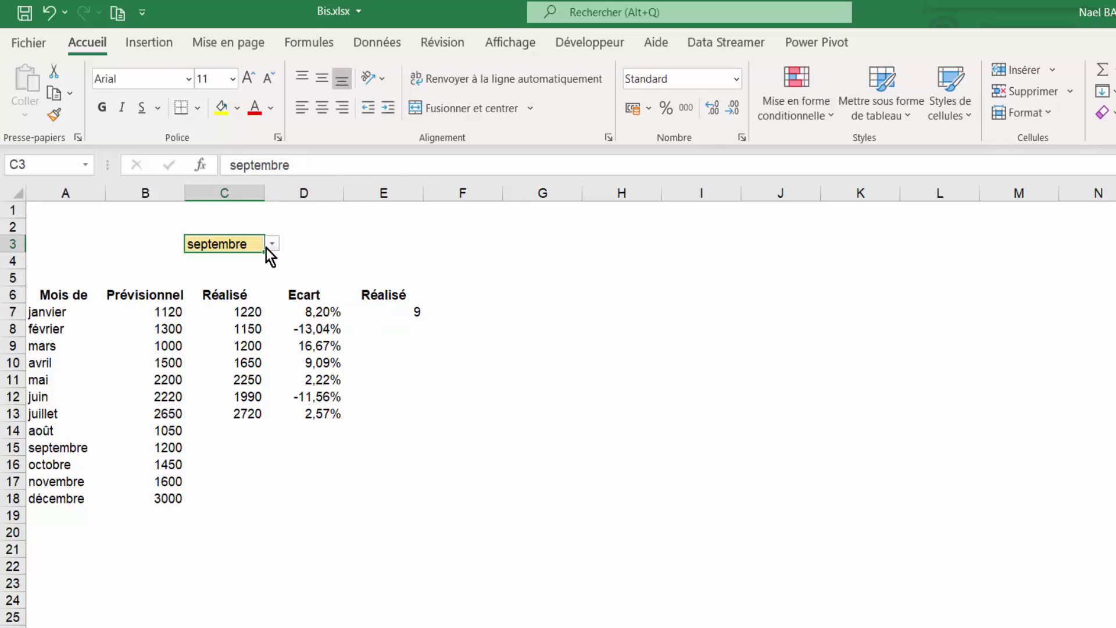
left_click(391, 313)
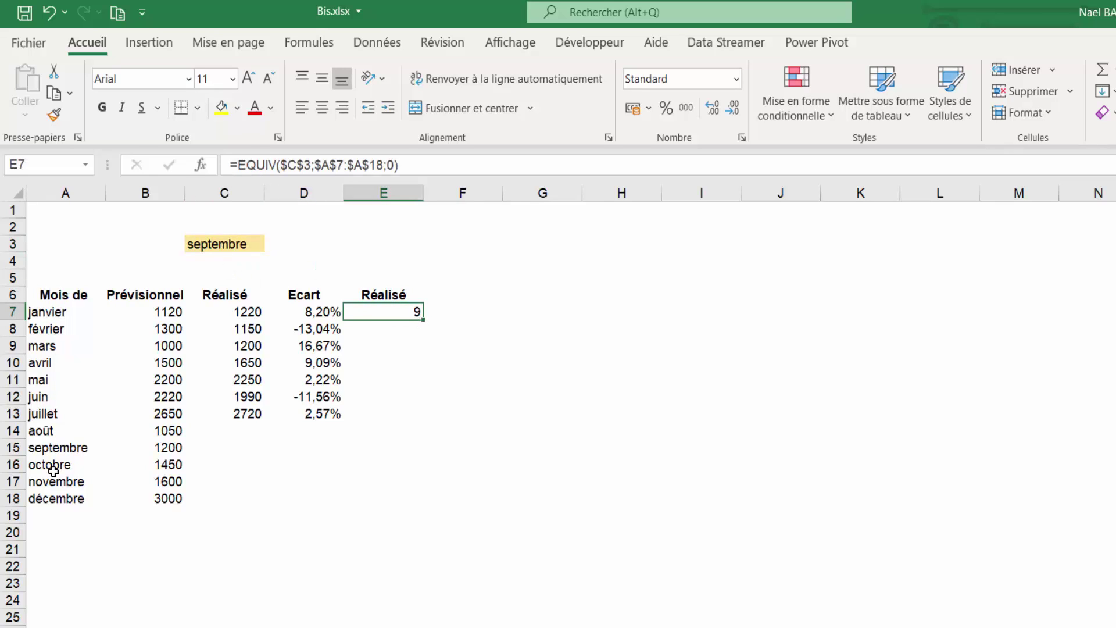
left_click(224, 244)
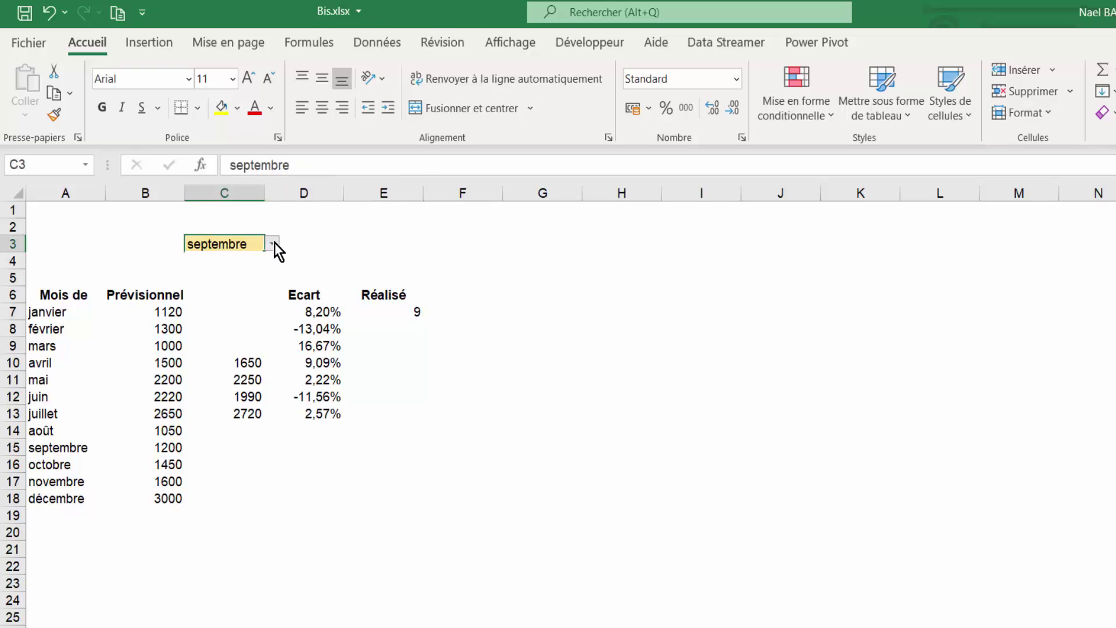
left_click(272, 243)
left_click(204, 297)
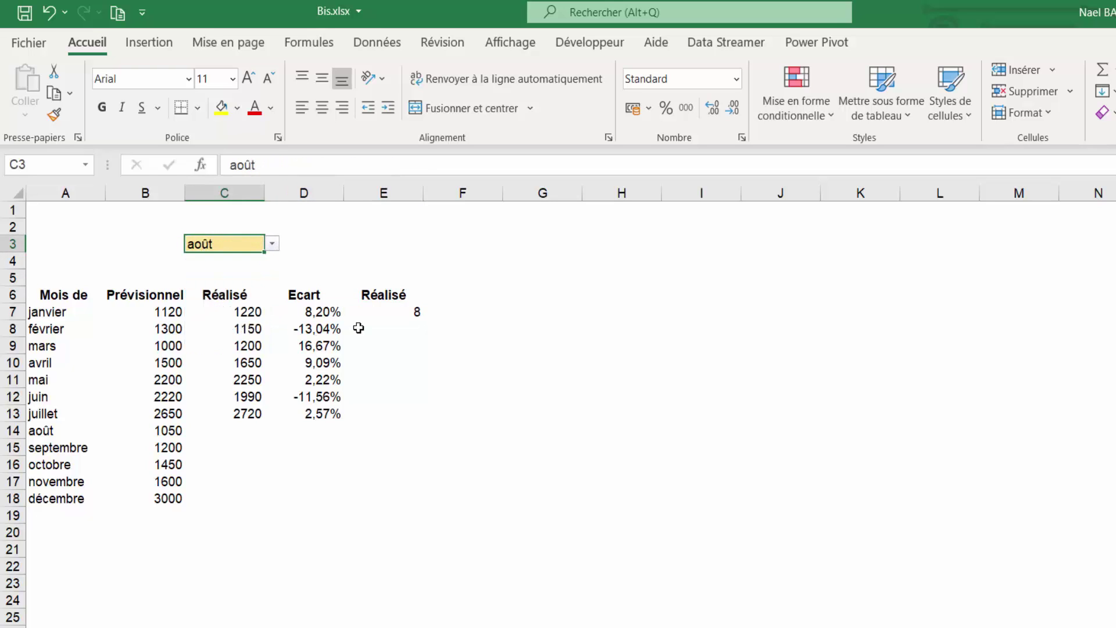
left_click(398, 314)
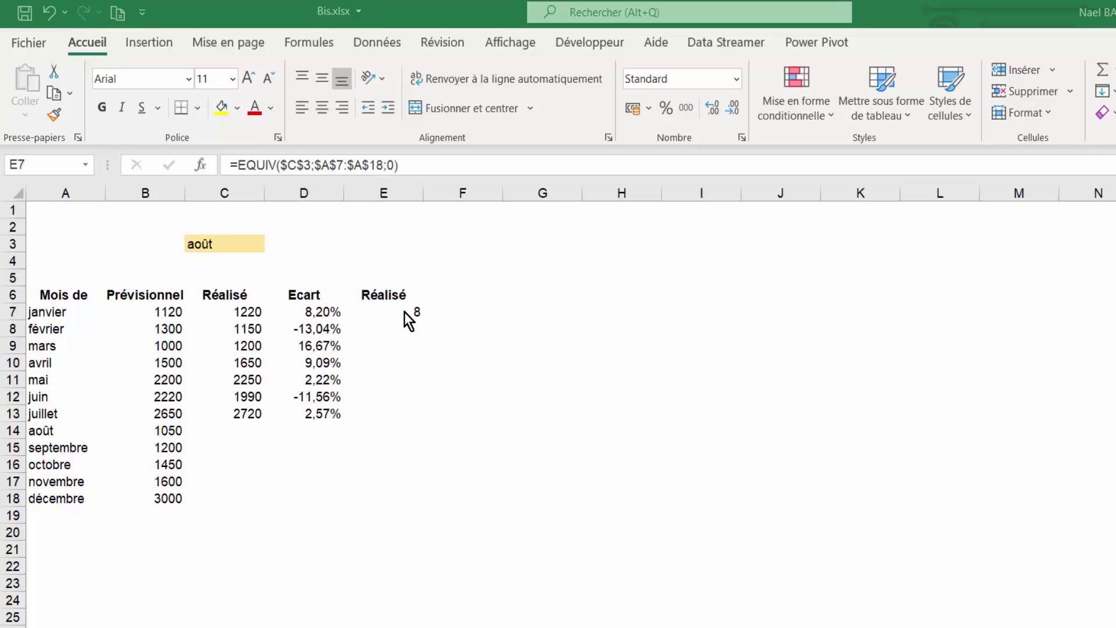
left_click(238, 165)
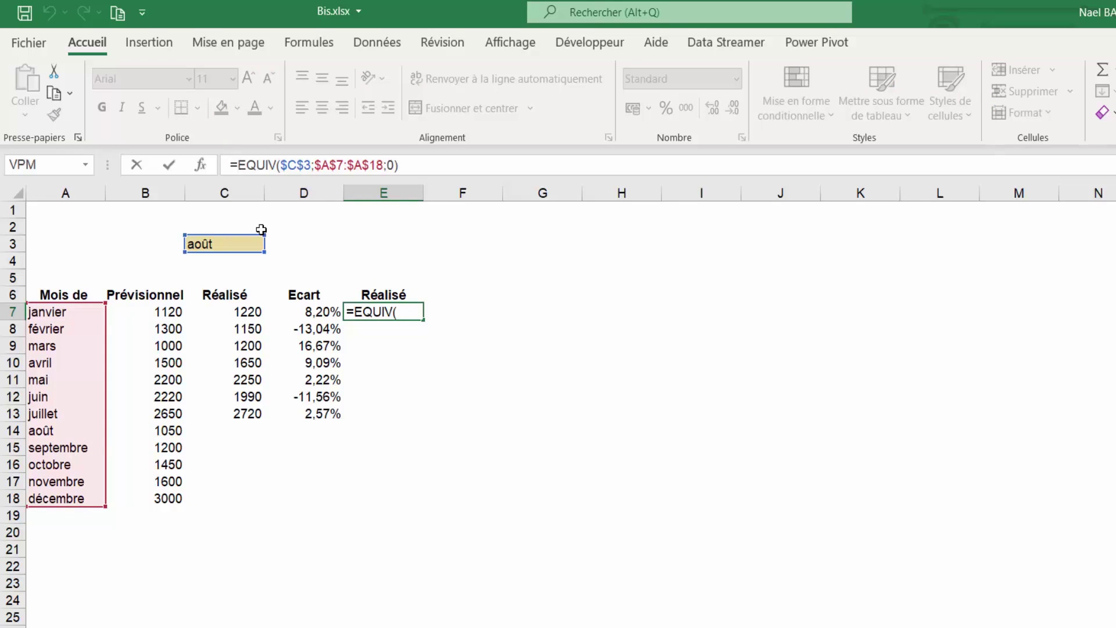
- Start rewriting E7 as =SI(NBVAL(A7:A7... around the EQUIV formula
key("ctrl+Return")
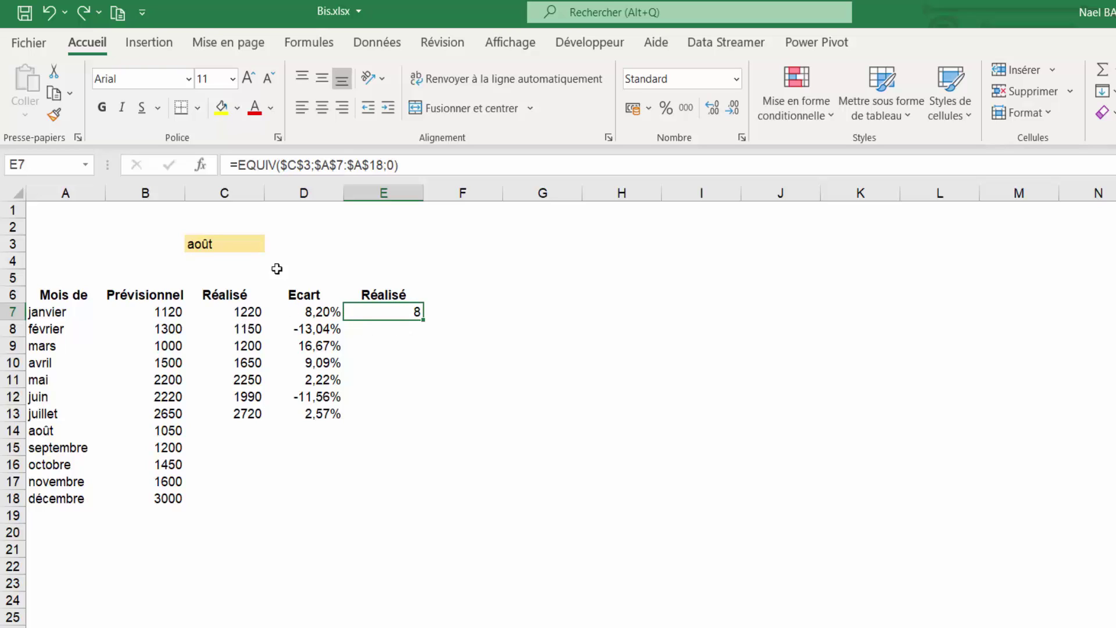
left_click(237, 166)
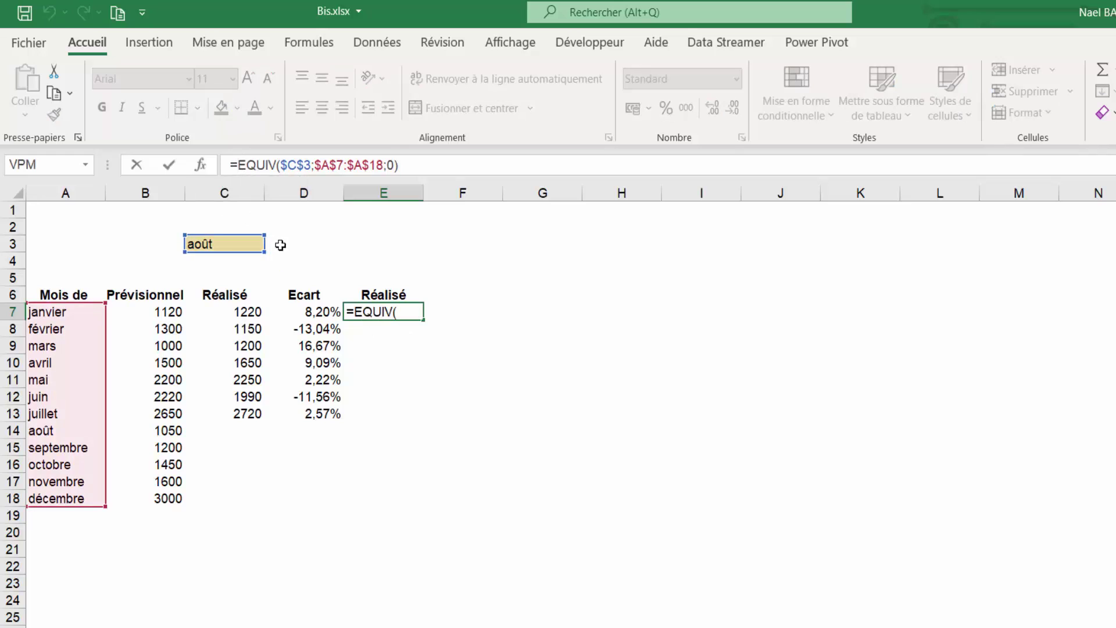
type("su")
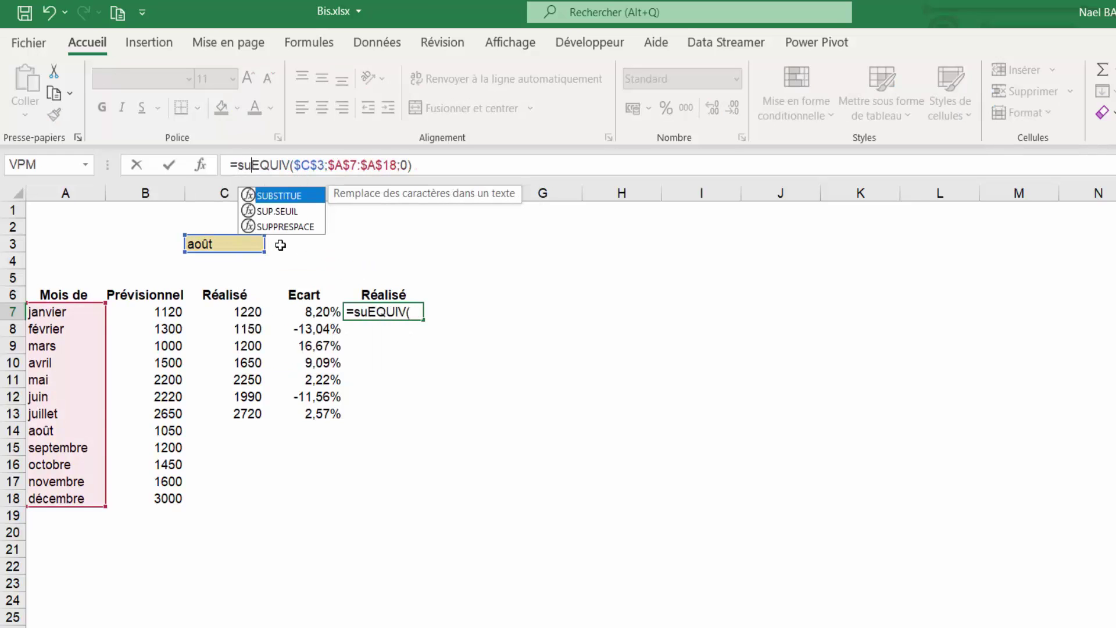
key("BackSpace")
type("i(")
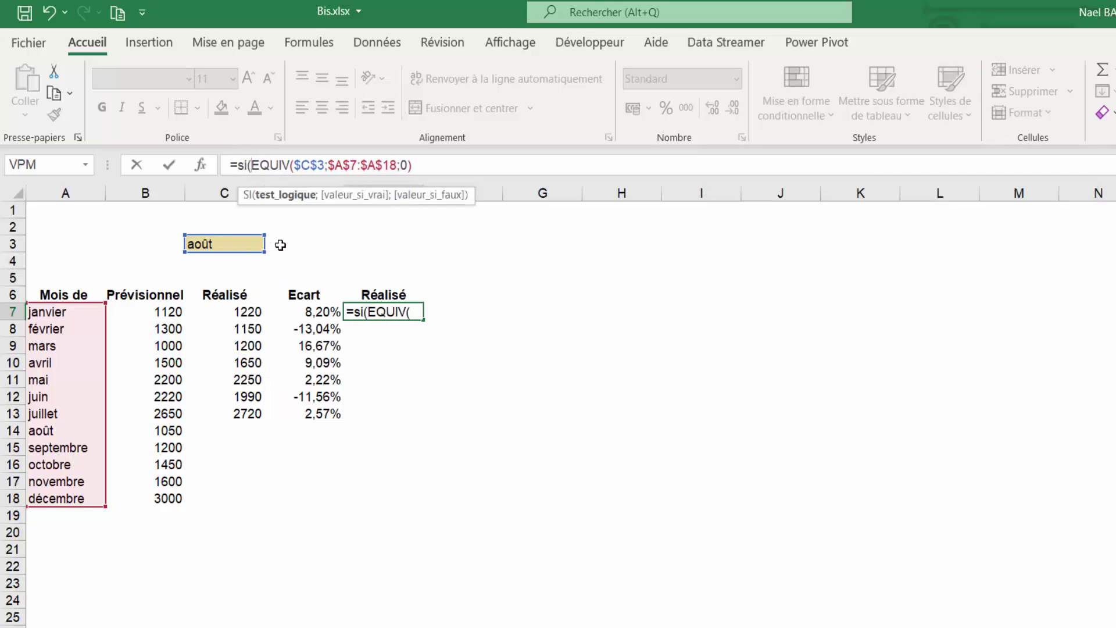
type("nbval")
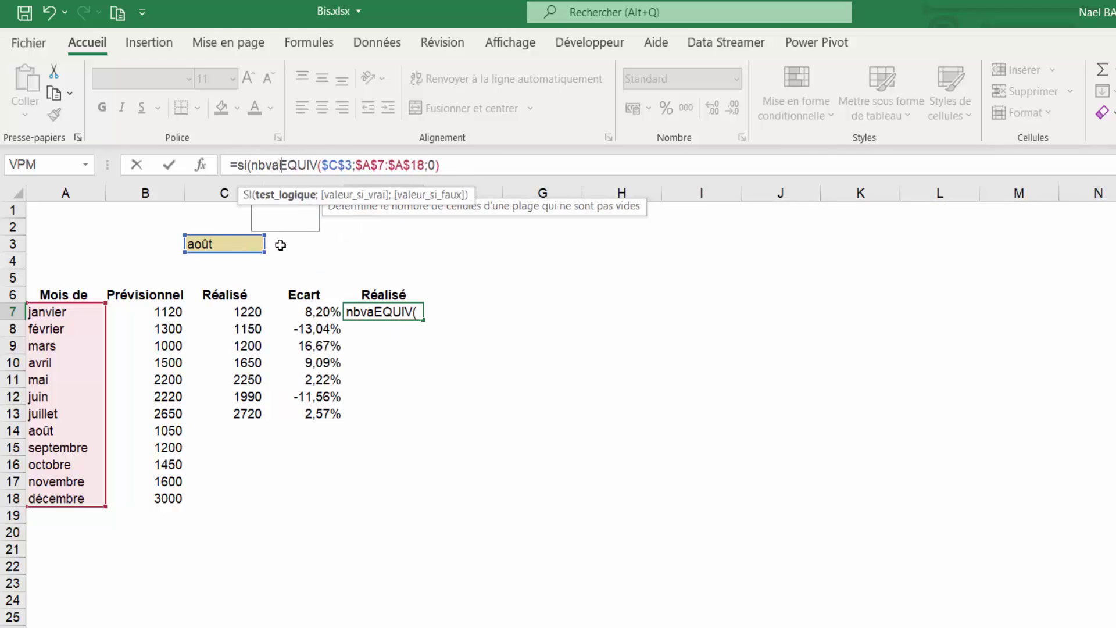
type("5")
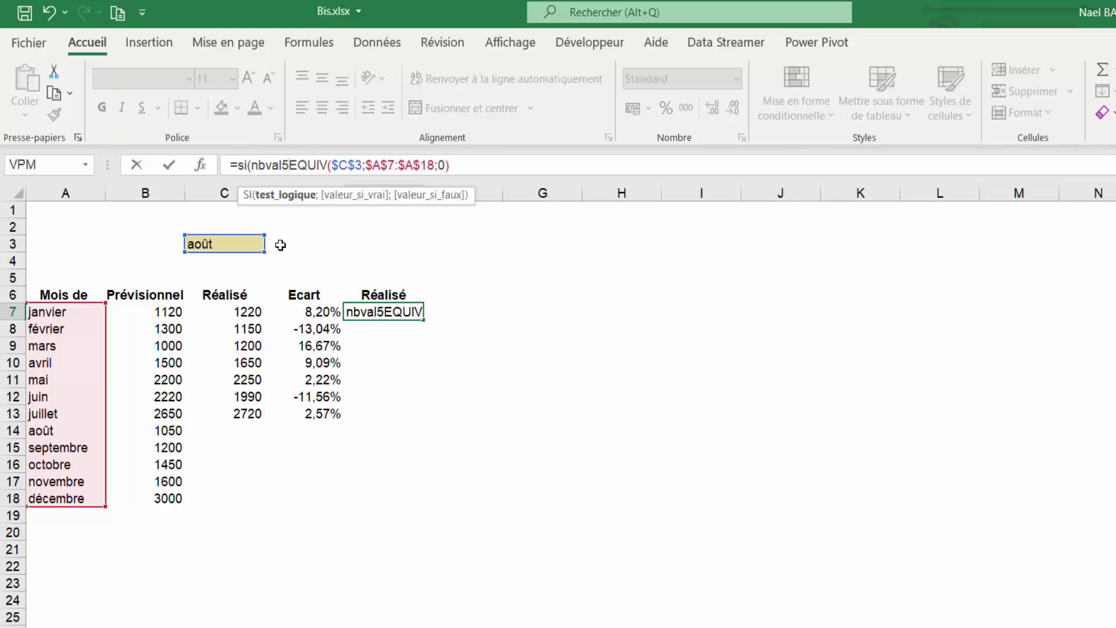
key("BackSpace")
type("(")
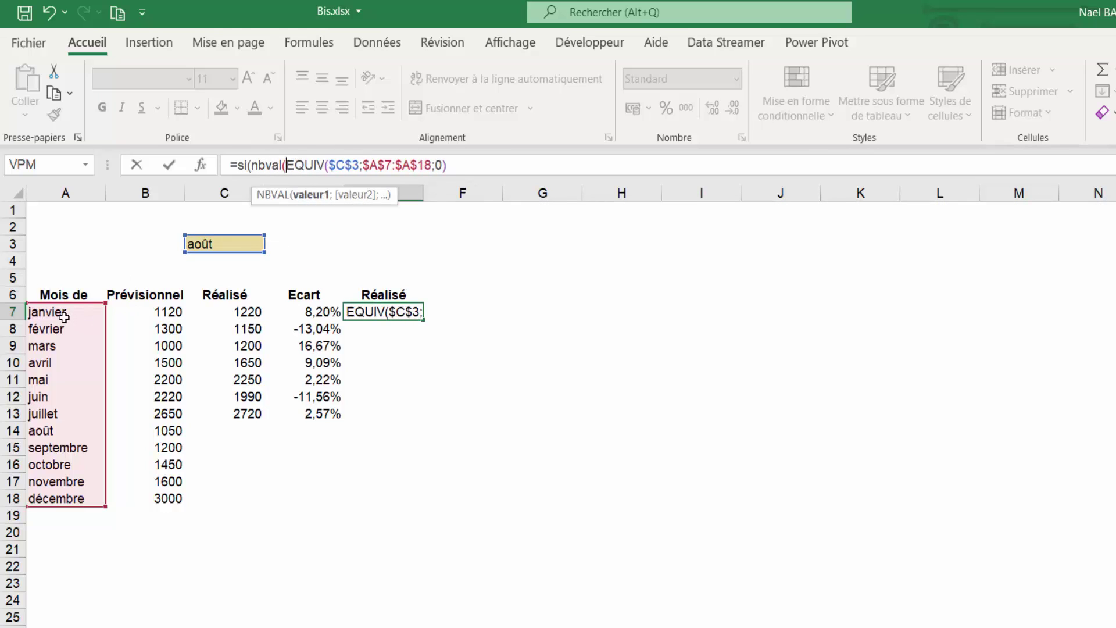
left_click(63, 316)
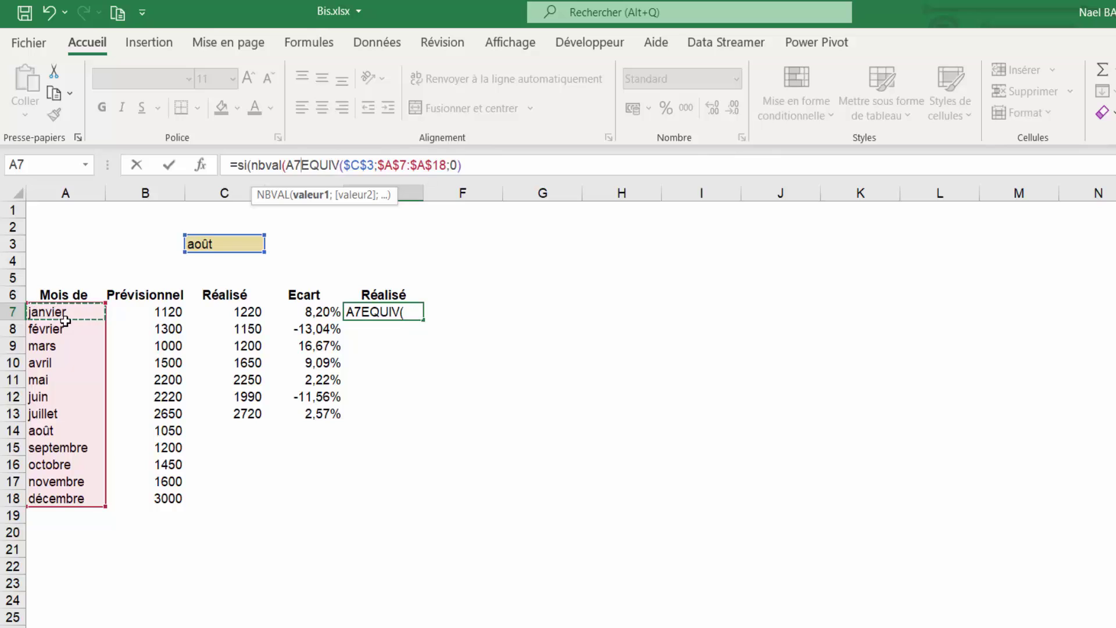
left_click(65, 321)
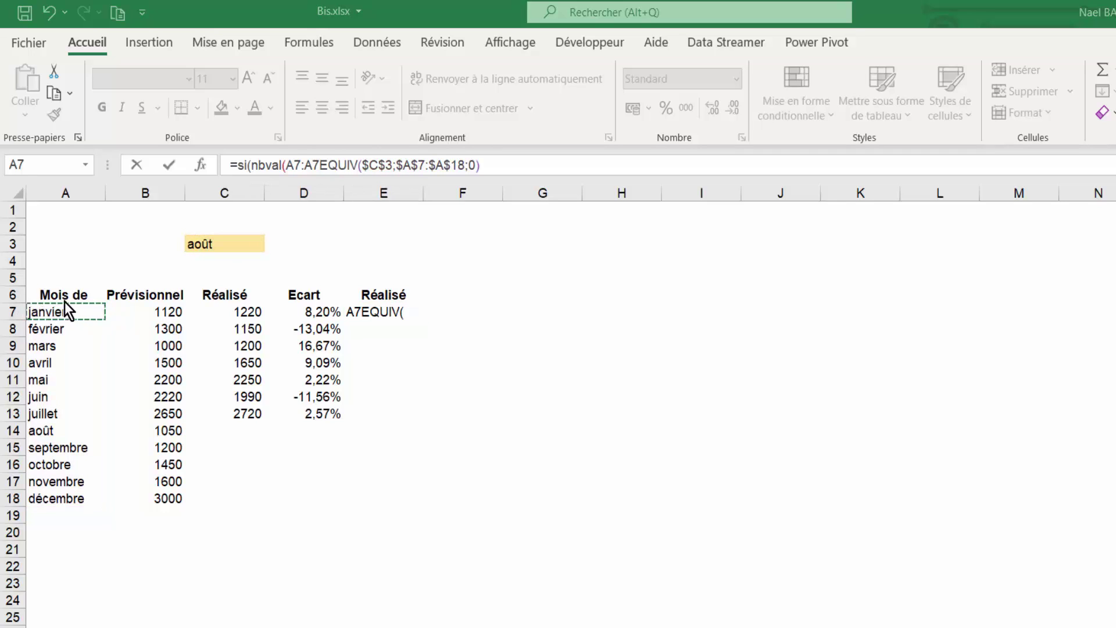
- Anchor $A$7, add the <= EQUIV condition, and give B7 and "" as results
left_click(301, 166)
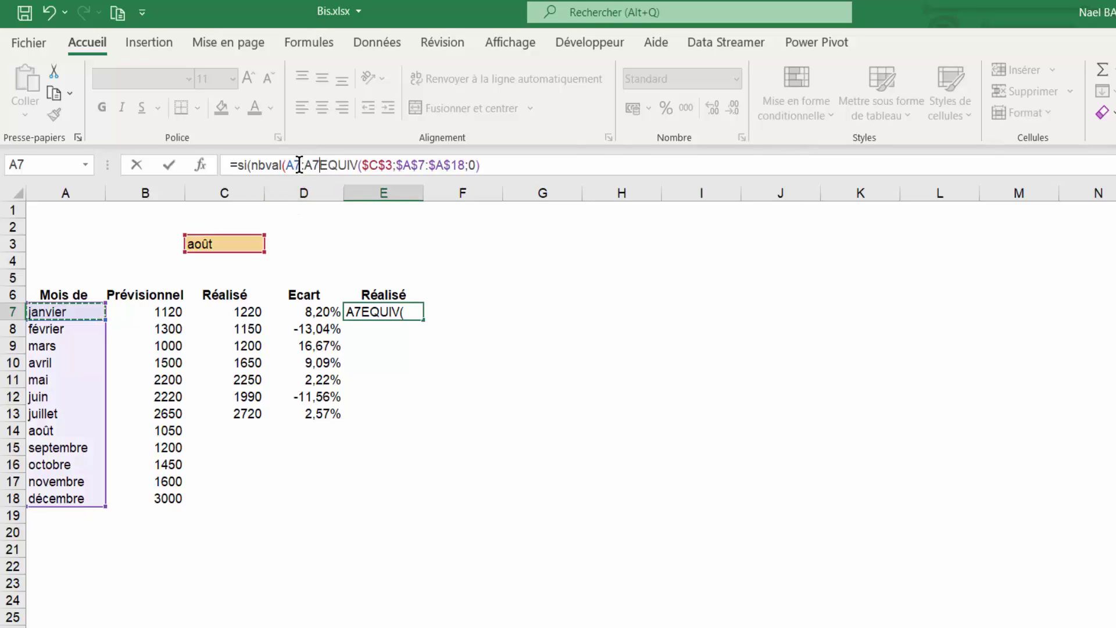
left_click(300, 165)
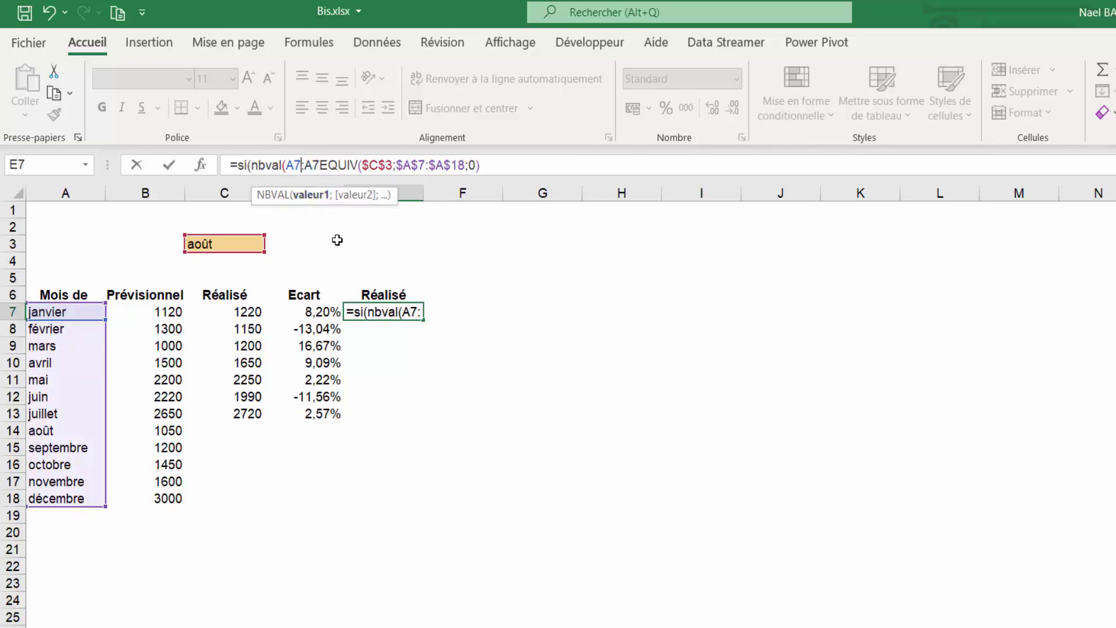
key("F4")
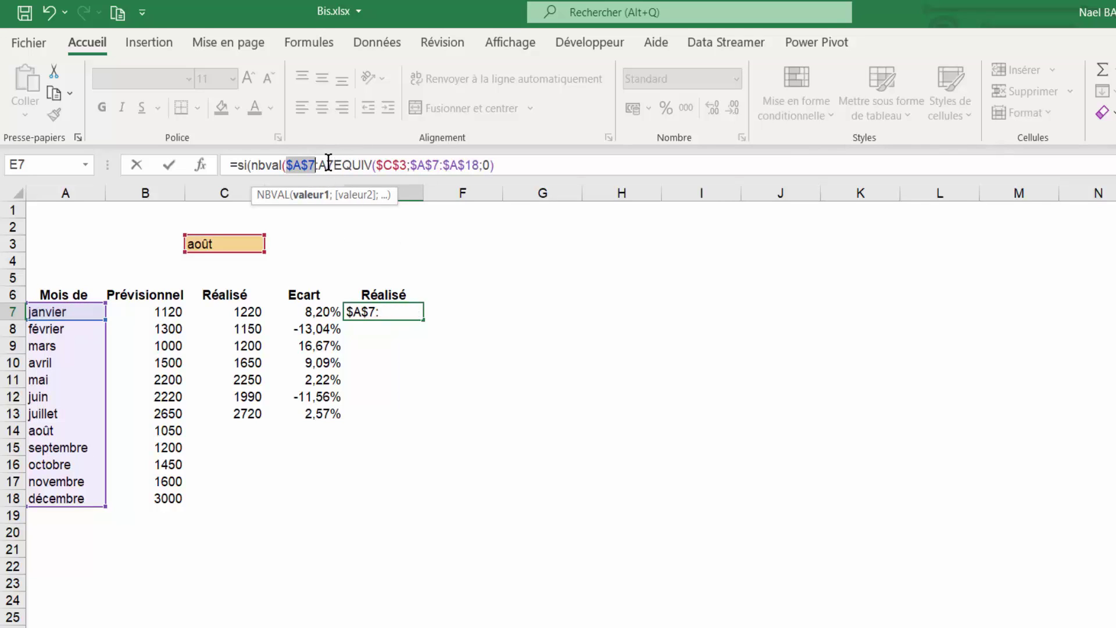
key("Right")
key("Right")
key("Right")
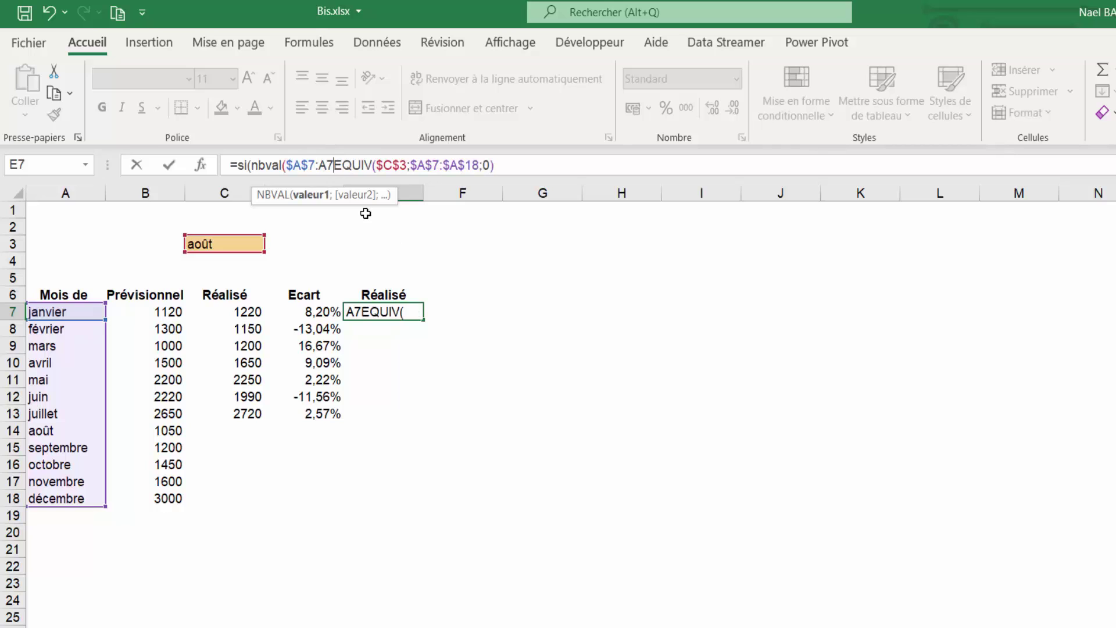
type(")")
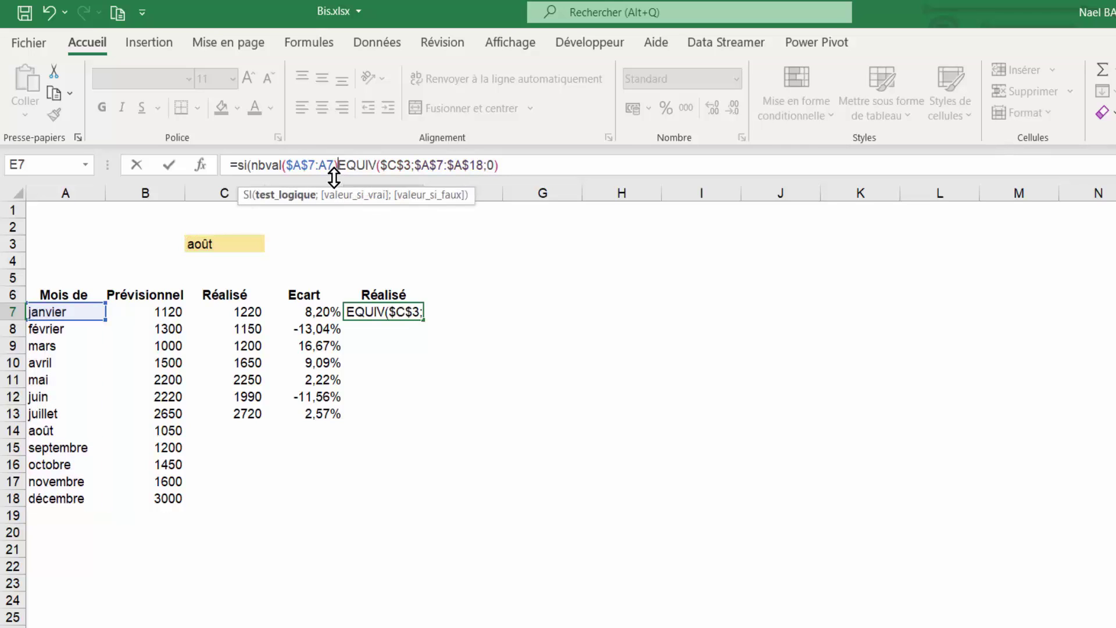
left_click(323, 167)
left_click_drag(320, 167, 330, 167)
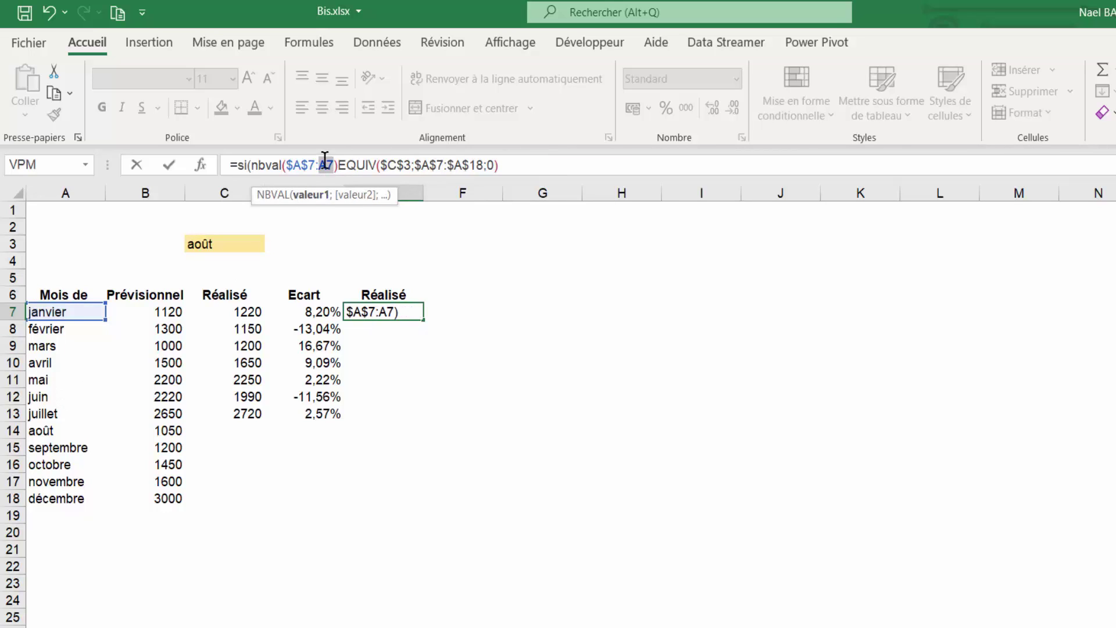
left_click(339, 165)
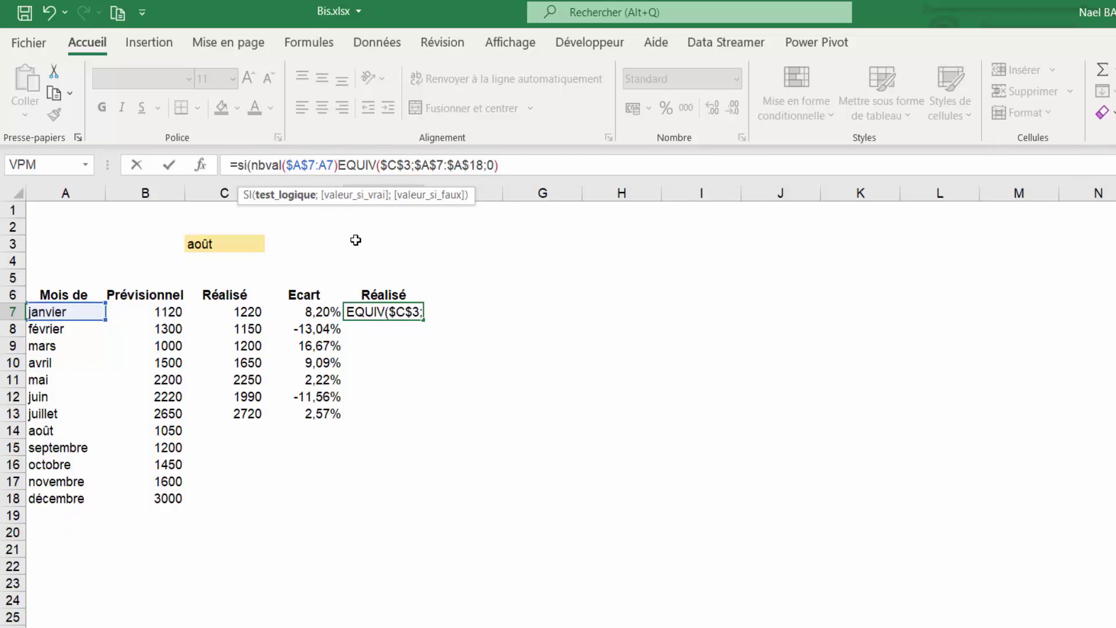
type("<=")
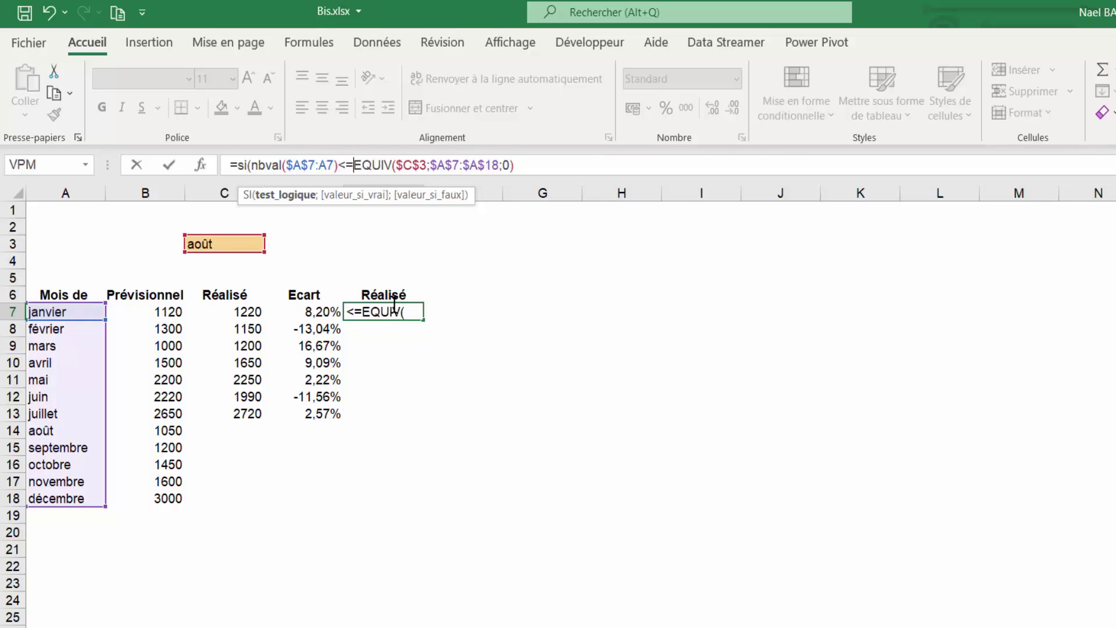
left_click(525, 166)
type(";")
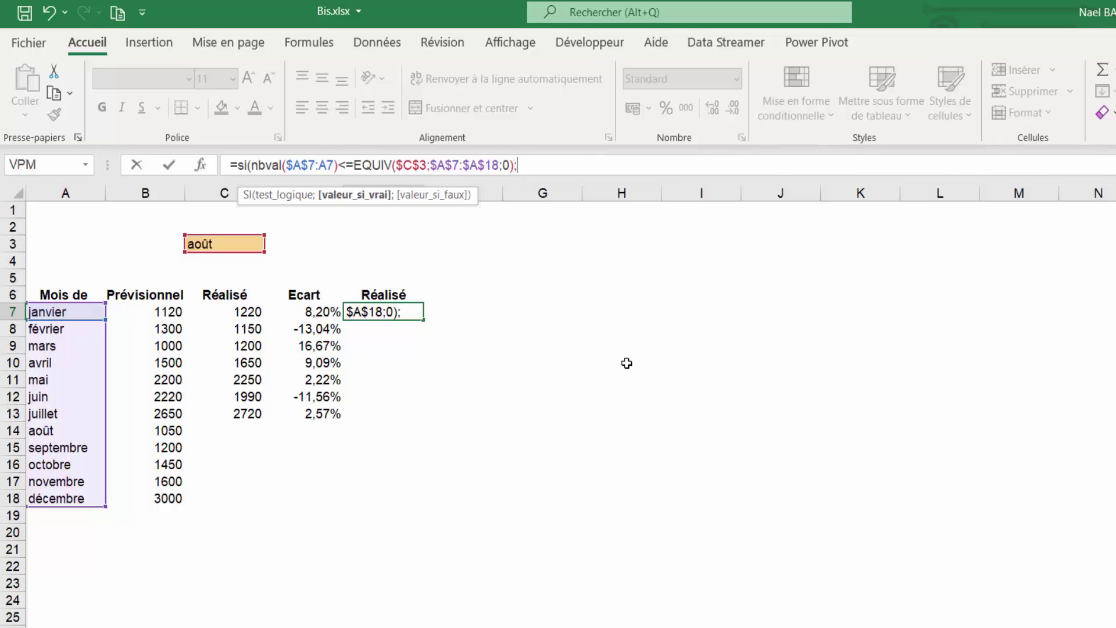
left_click(168, 312)
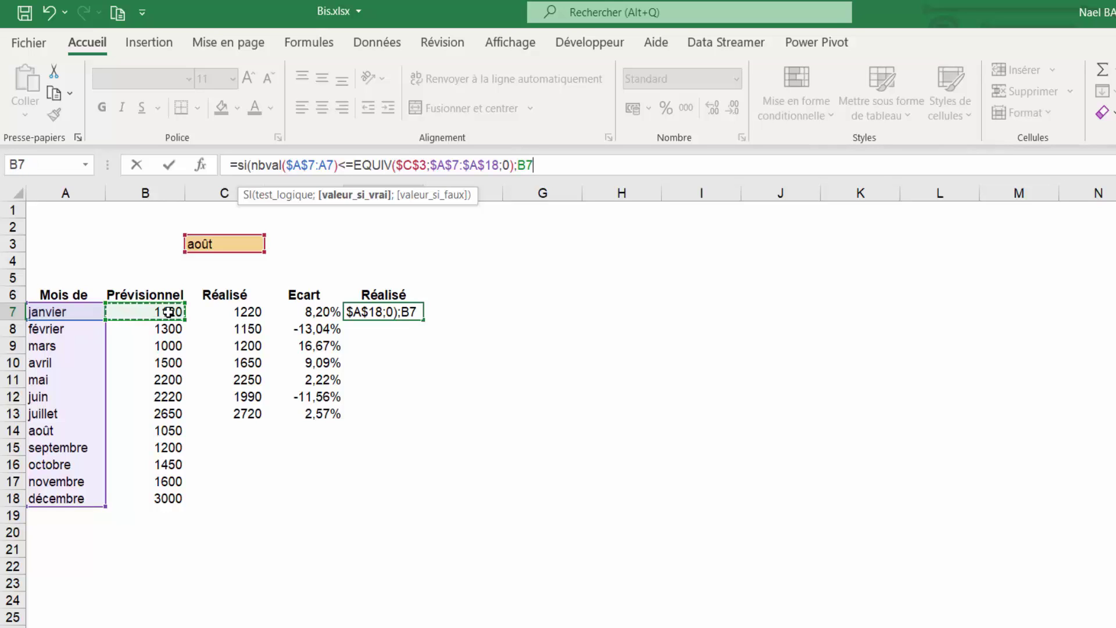
type(";")
type("\"\"")
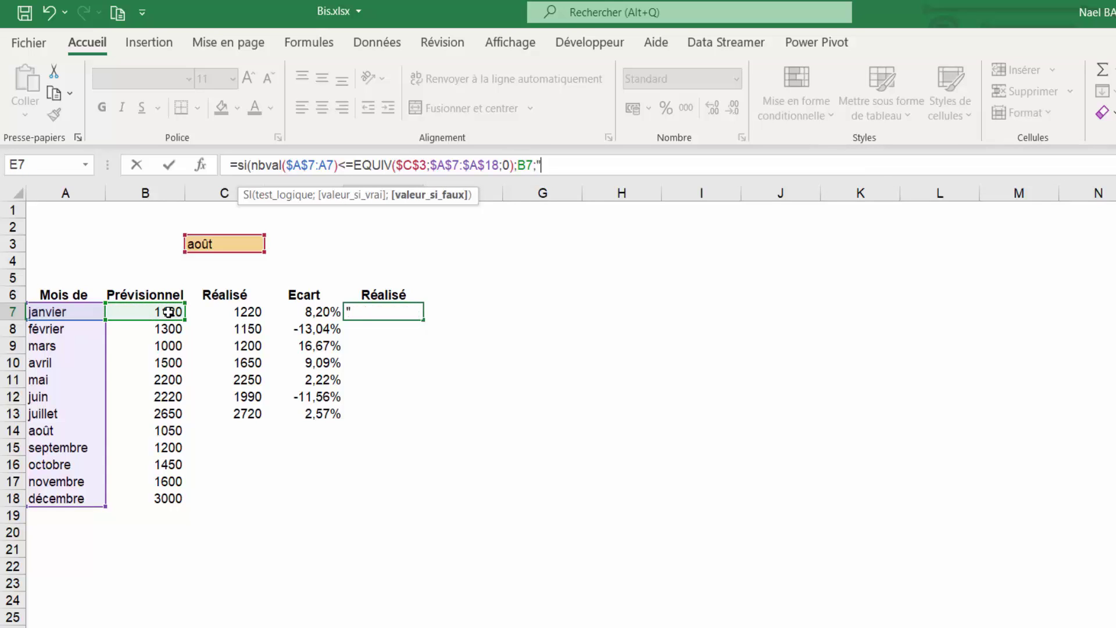
type(")")
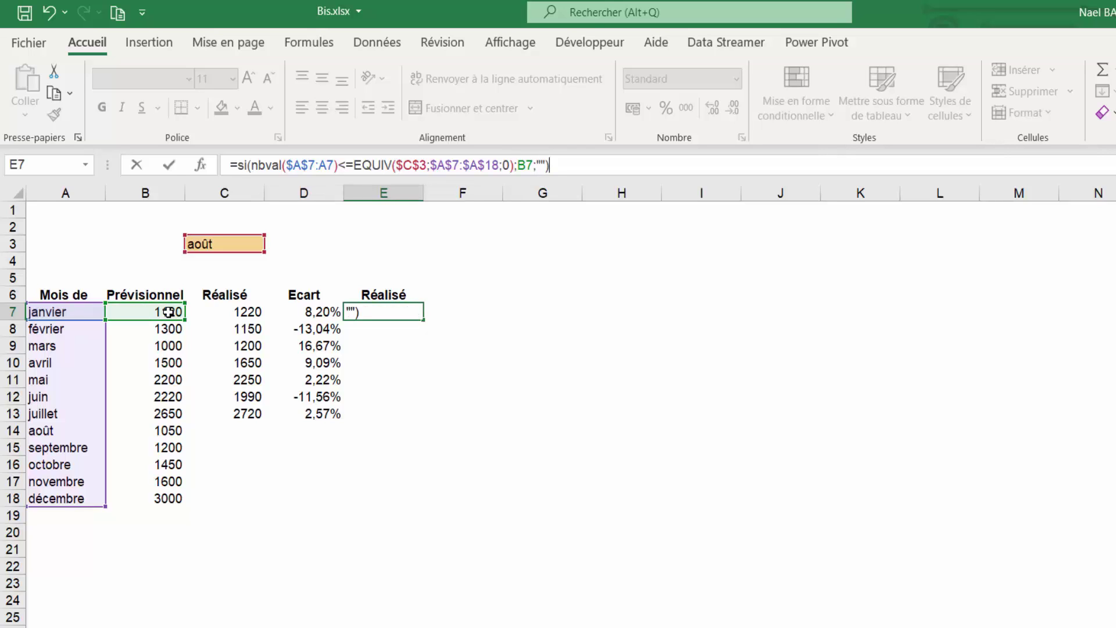
- Commit E7's Réalisé formula and fill it down to E18, checking the copied results
key("Return")
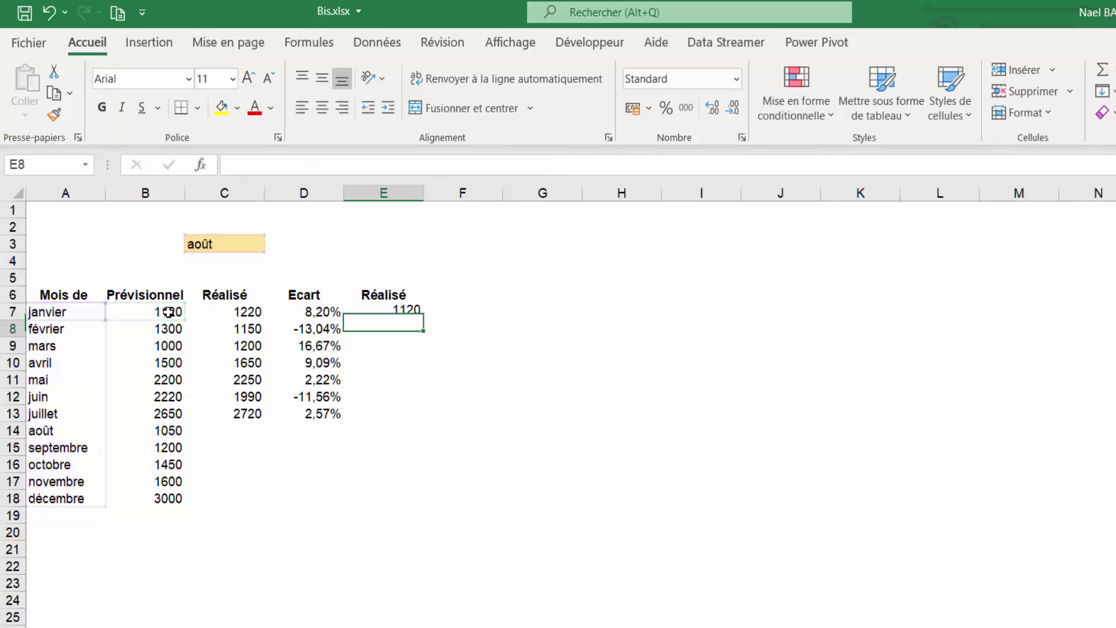
left_click(398, 314)
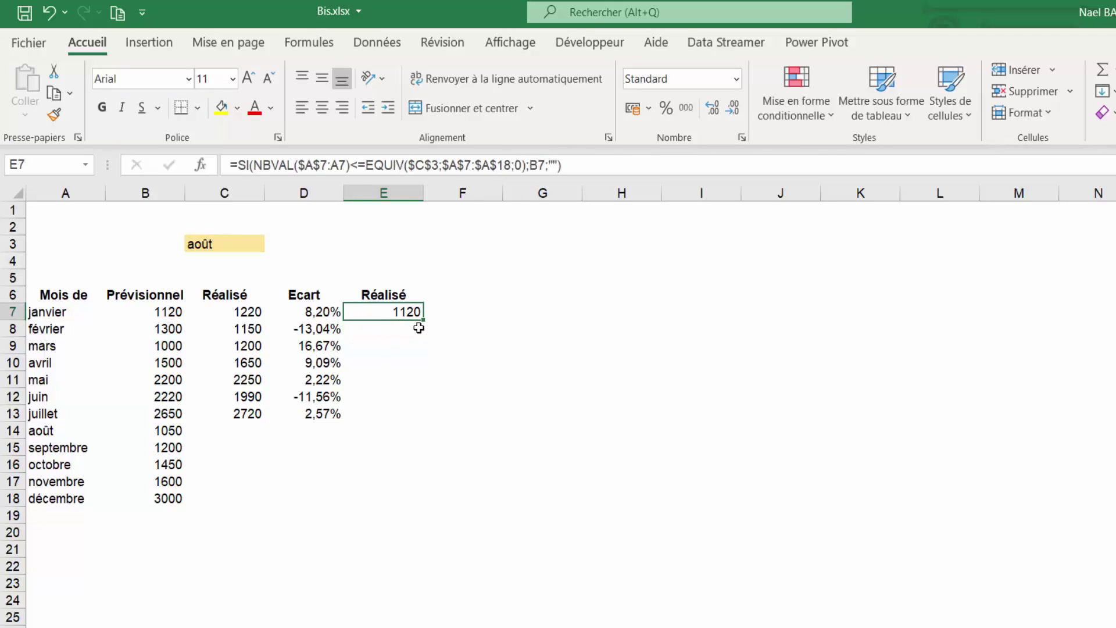
double_click(423, 324)
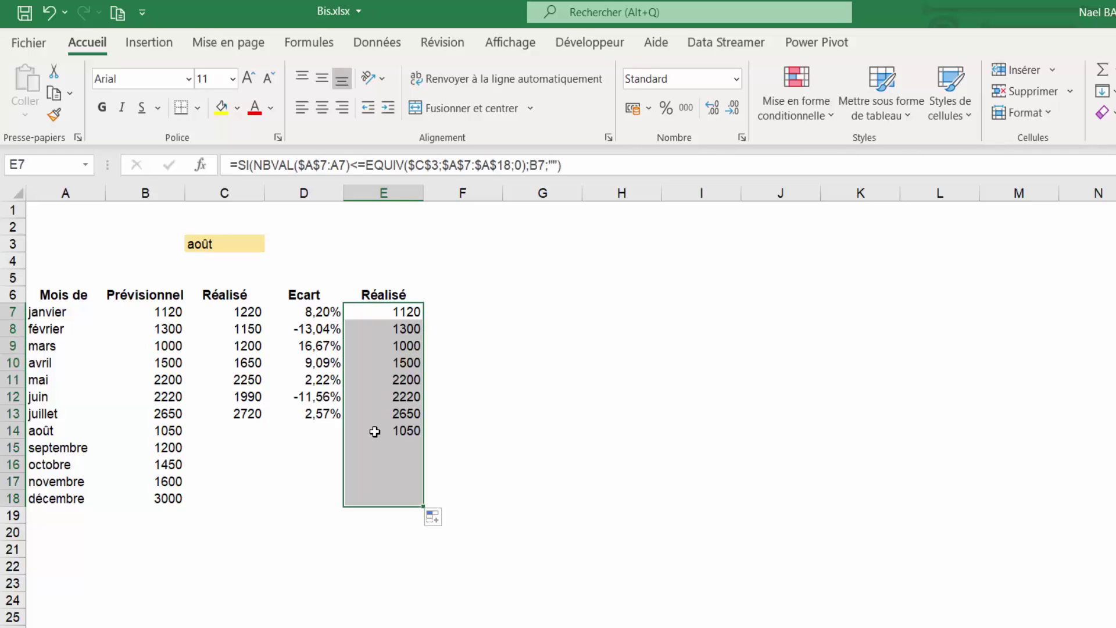
left_click(387, 447)
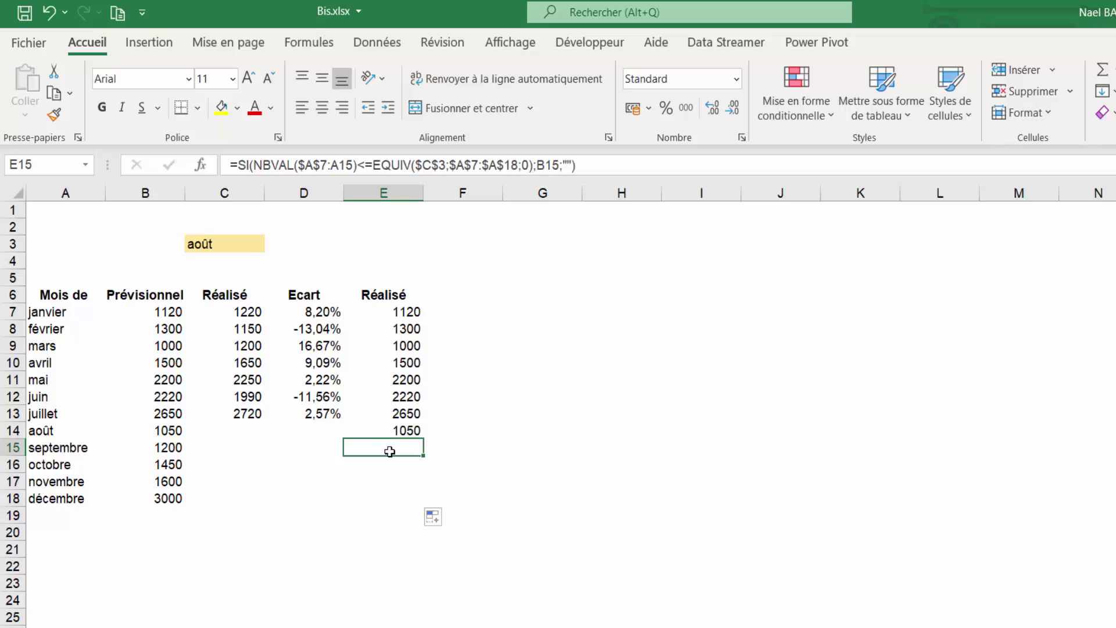
left_click(247, 430)
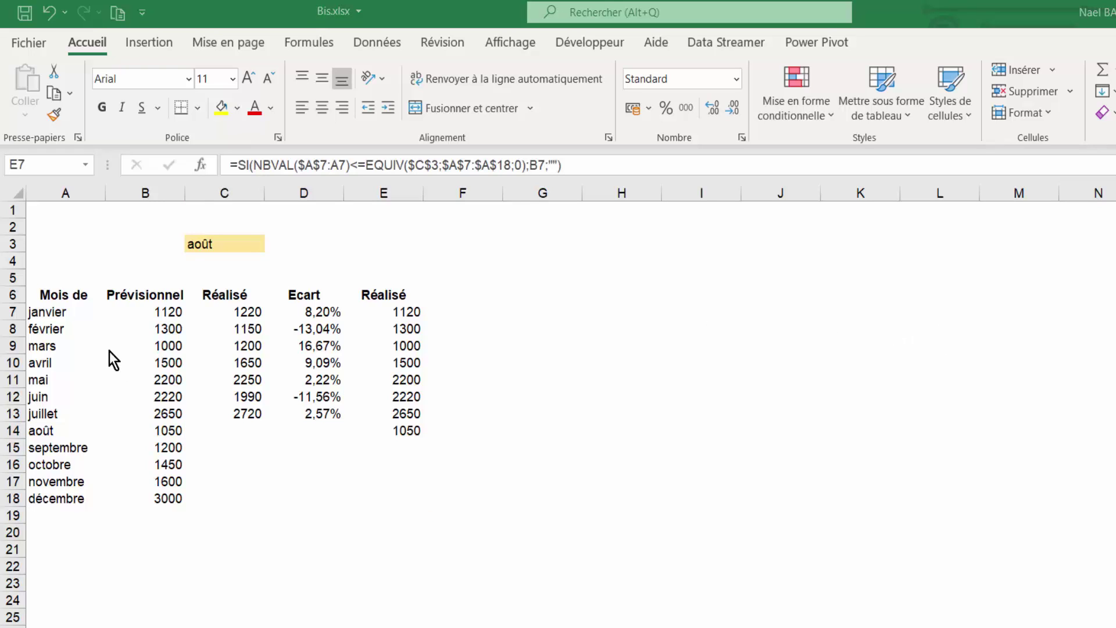
left_click(401, 314)
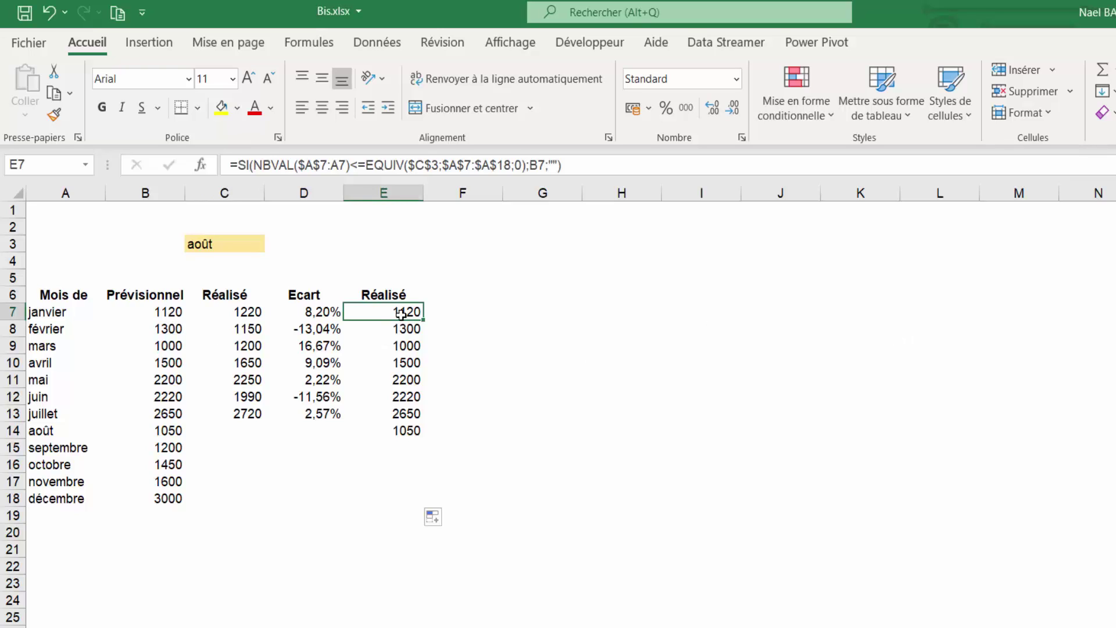
- Change E7's formula to return C7 instead of B7 and fill it down to E18
left_click(546, 165)
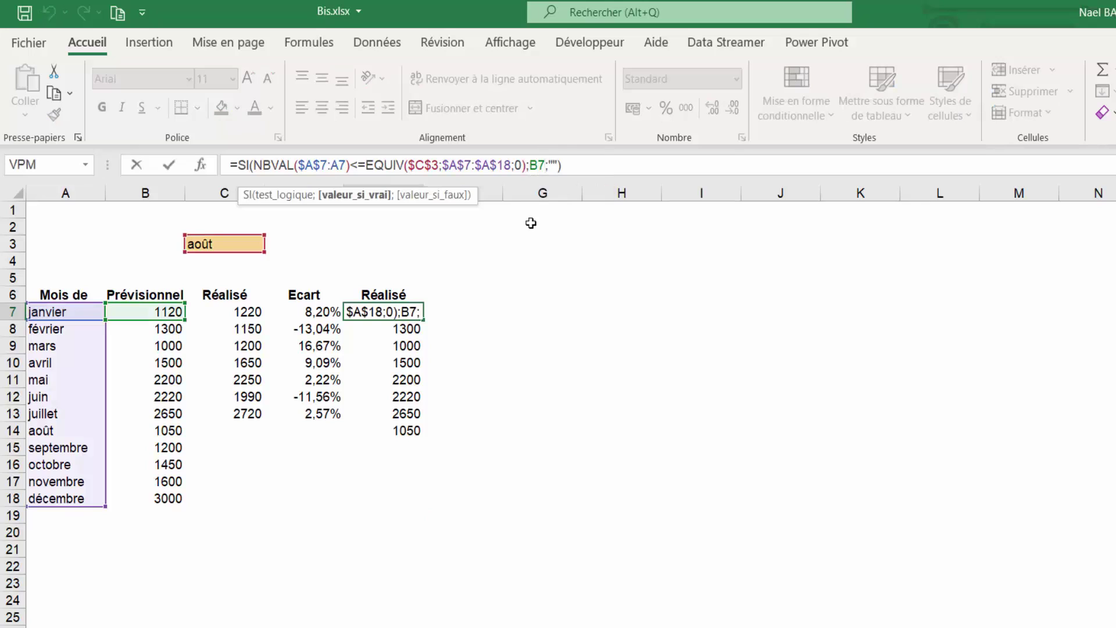
key("BackSpace")
key("BackSpace")
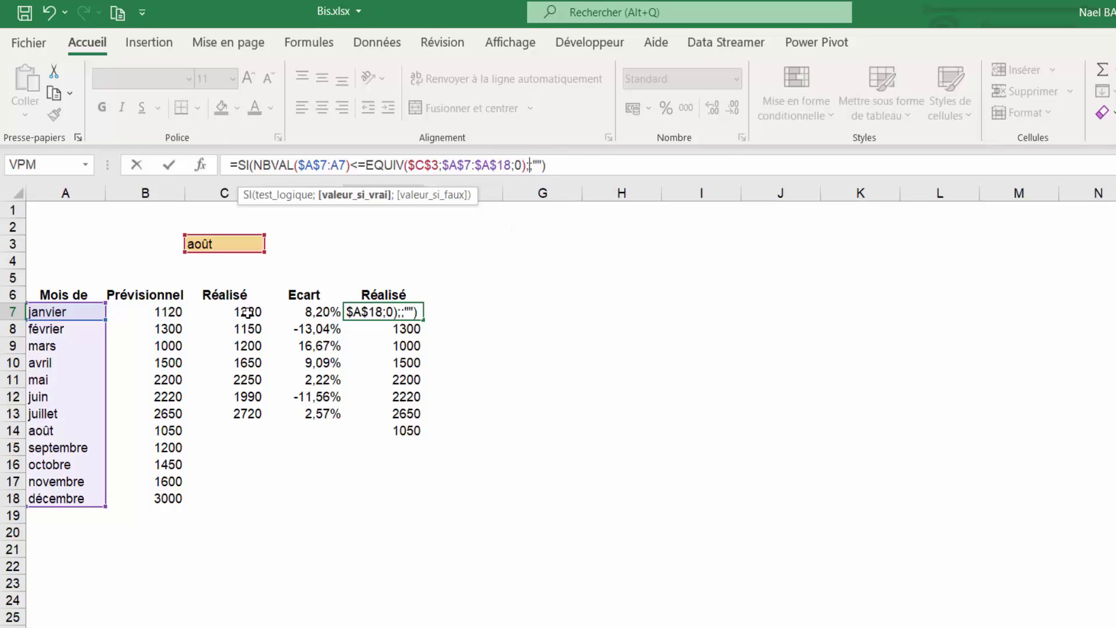
left_click(244, 317)
key("Return")
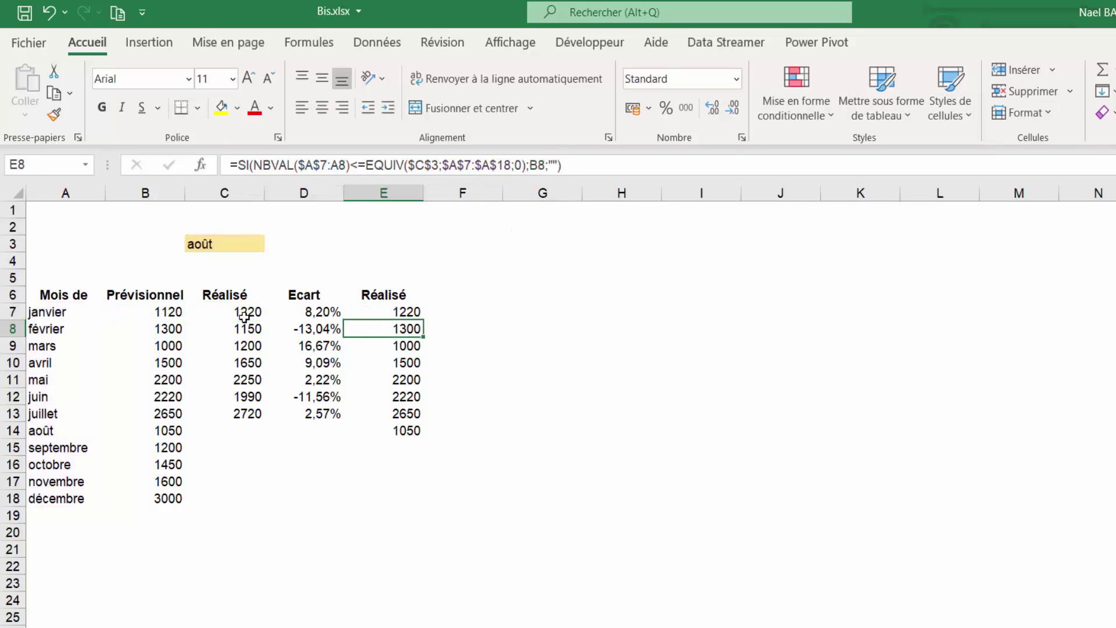
left_click(366, 314)
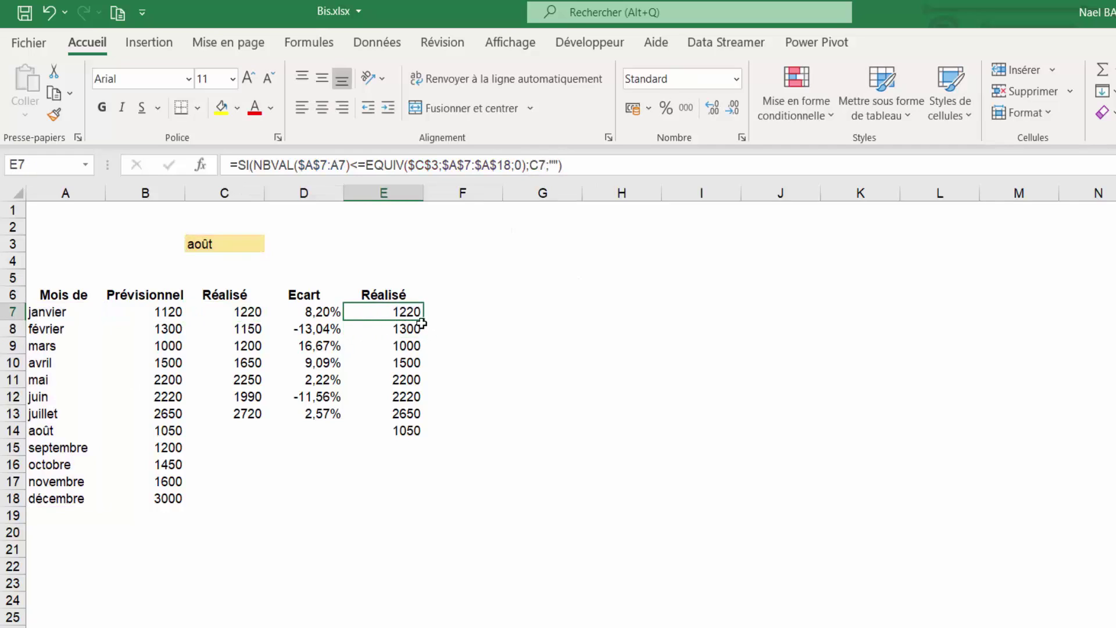
double_click(422, 321)
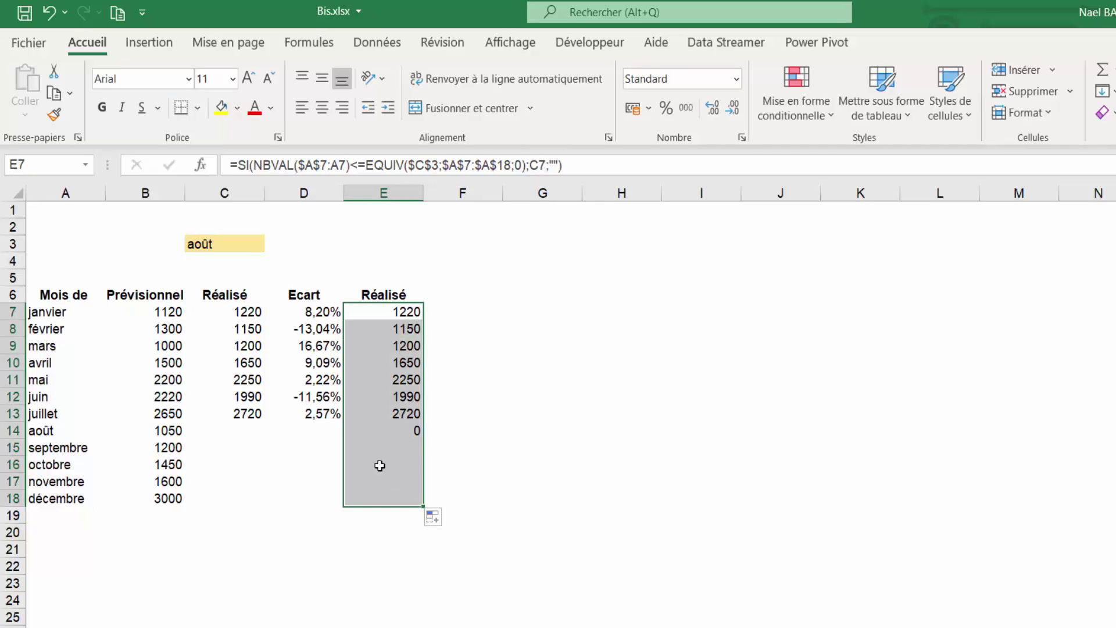
- Enter 1200 as août's actual in C14, then select A6:B18 for charting
left_click(249, 433)
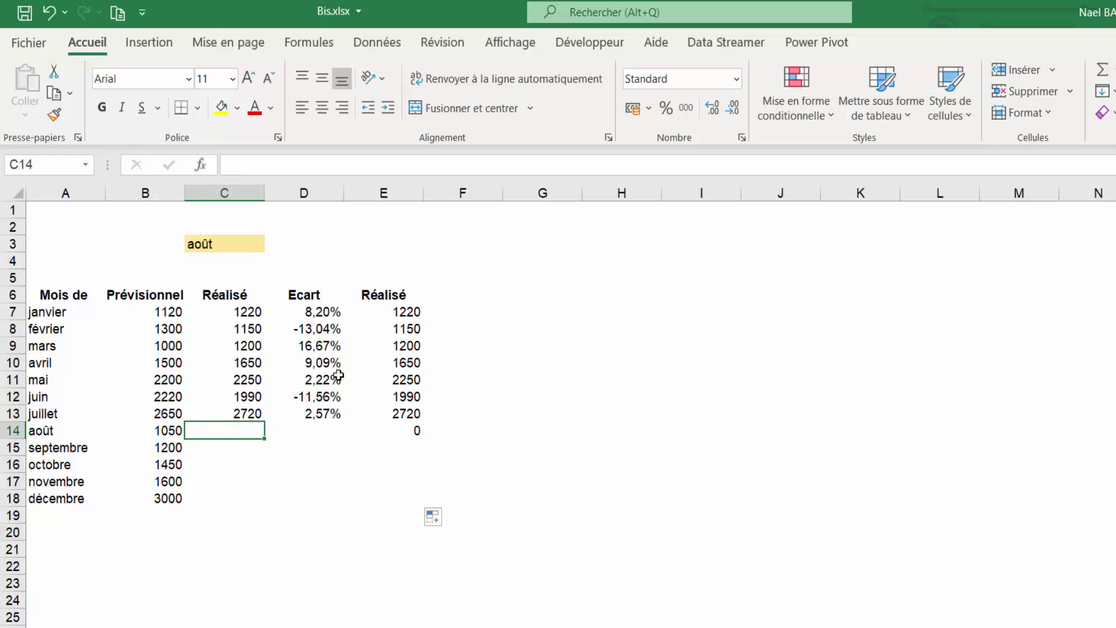
type("1200")
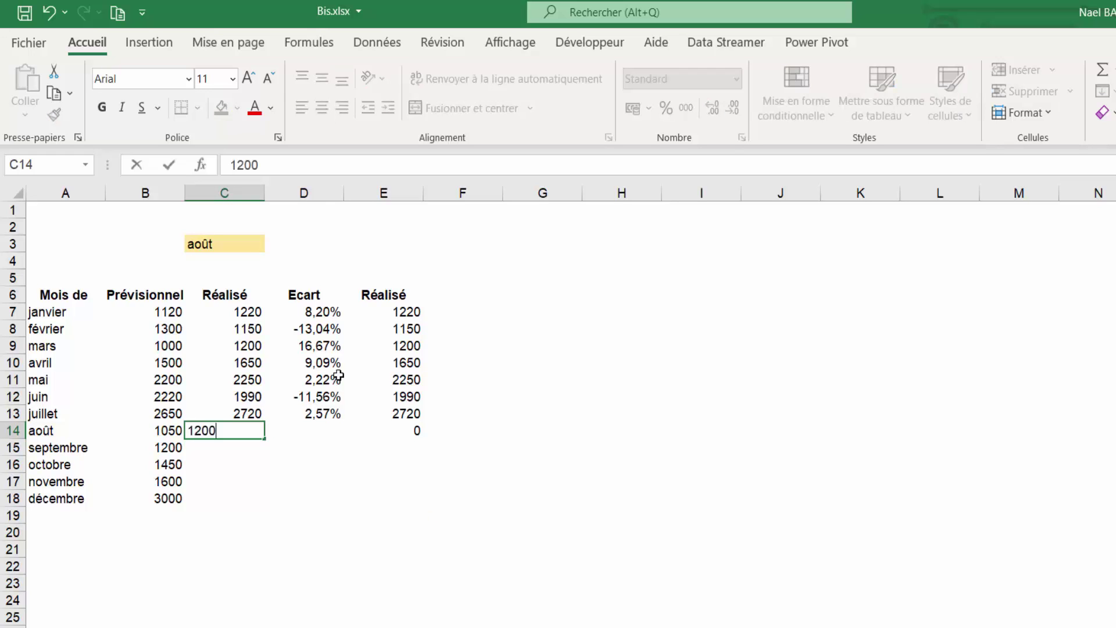
key("Return")
left_click(403, 430)
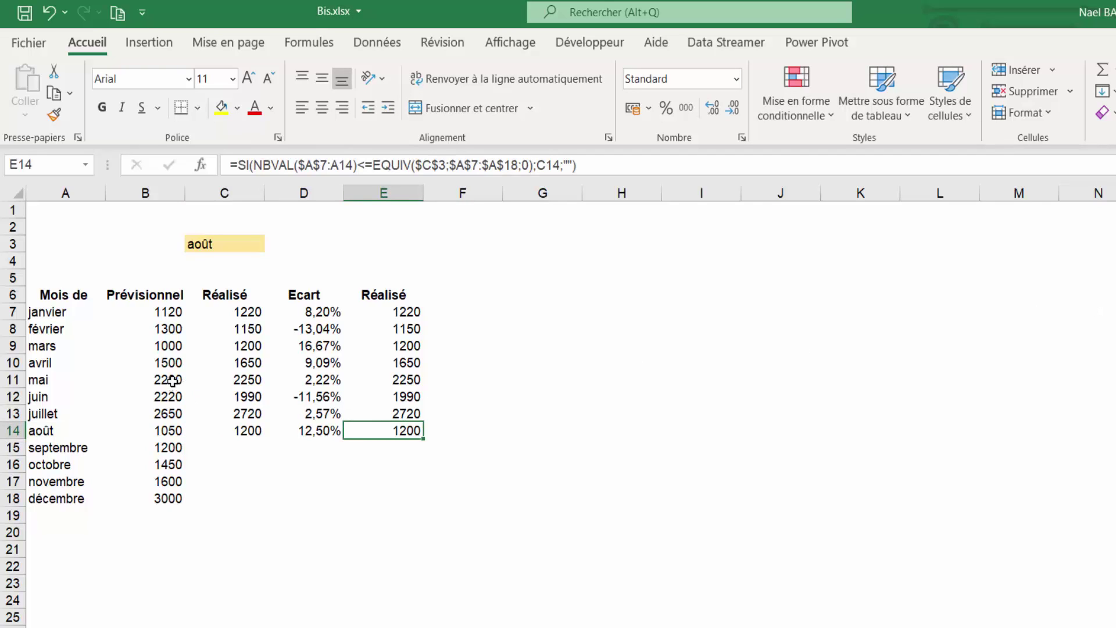
left_click(52, 294)
left_click_drag(52, 293, 151, 493)
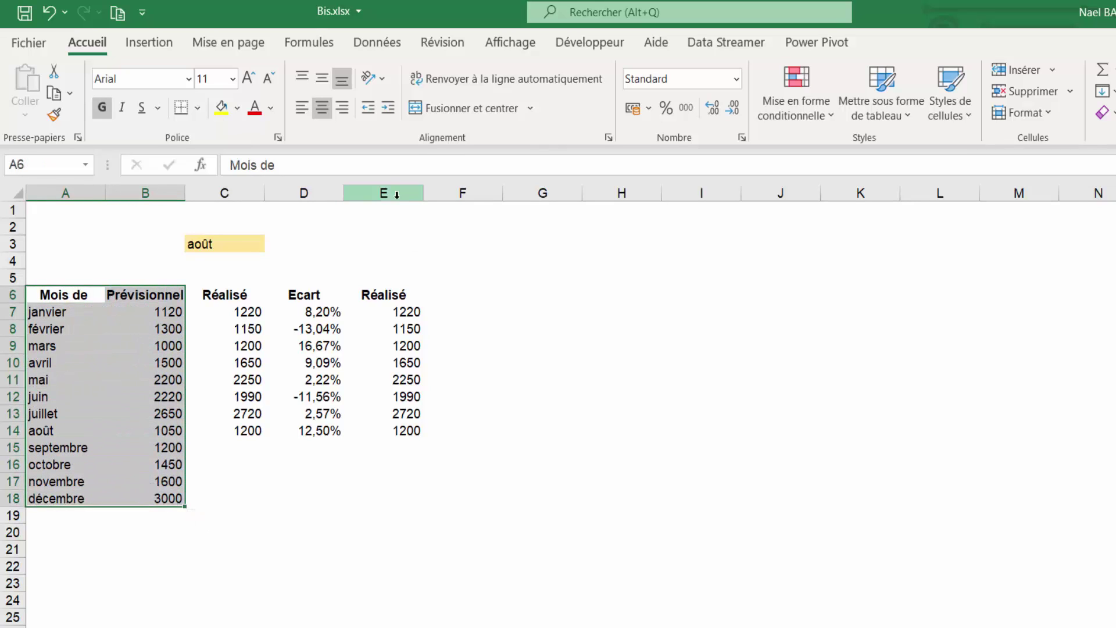
- Add E6:E18 to the selection, insert a 2D line chart, and widen it to the right
key("ctrl")
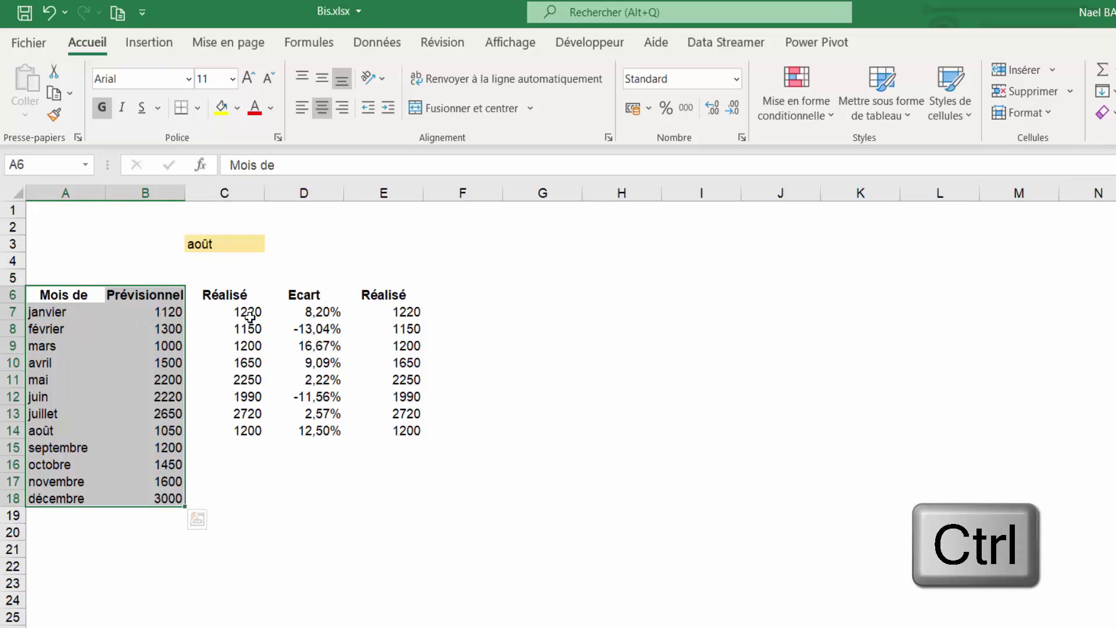
left_click_drag(384, 297, 375, 496)
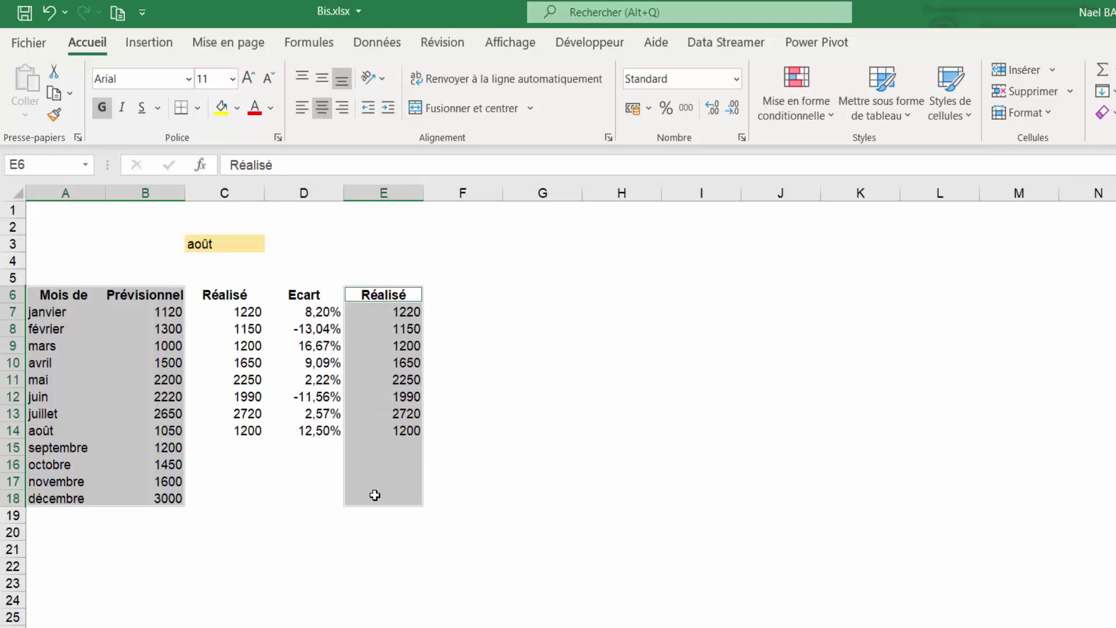
left_click(161, 48)
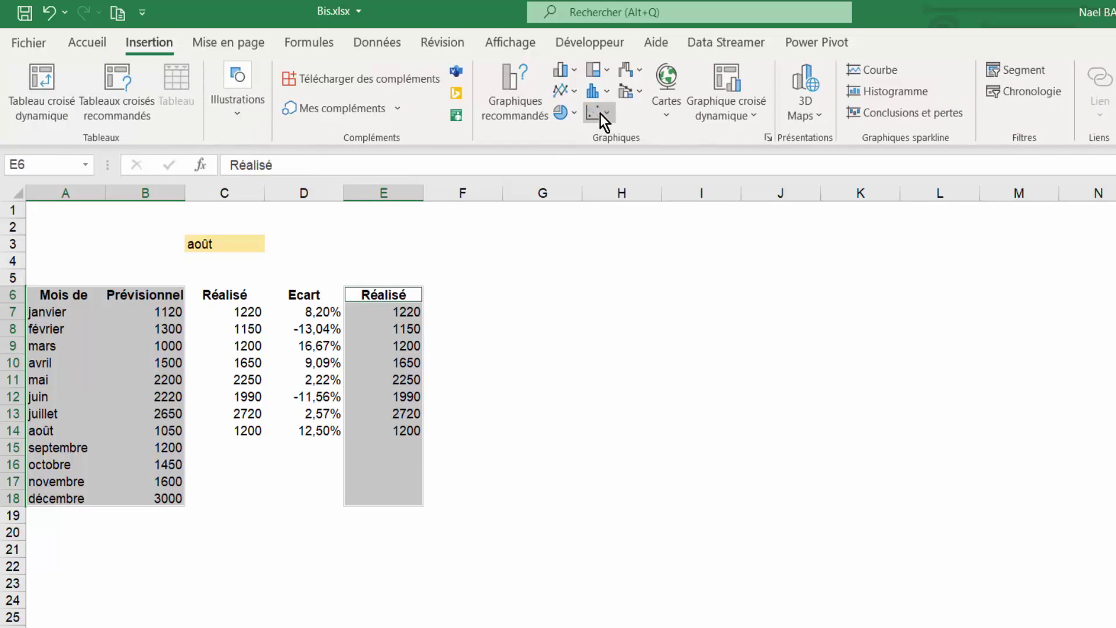
left_click(573, 90)
left_click(578, 152)
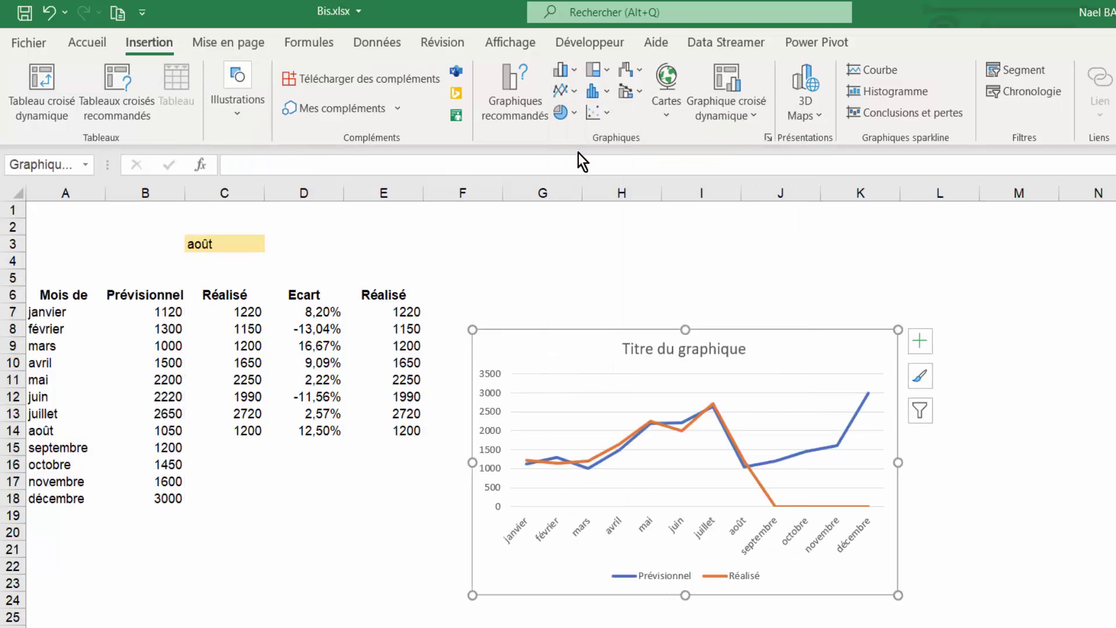
left_click_drag(898, 329, 1039, 241)
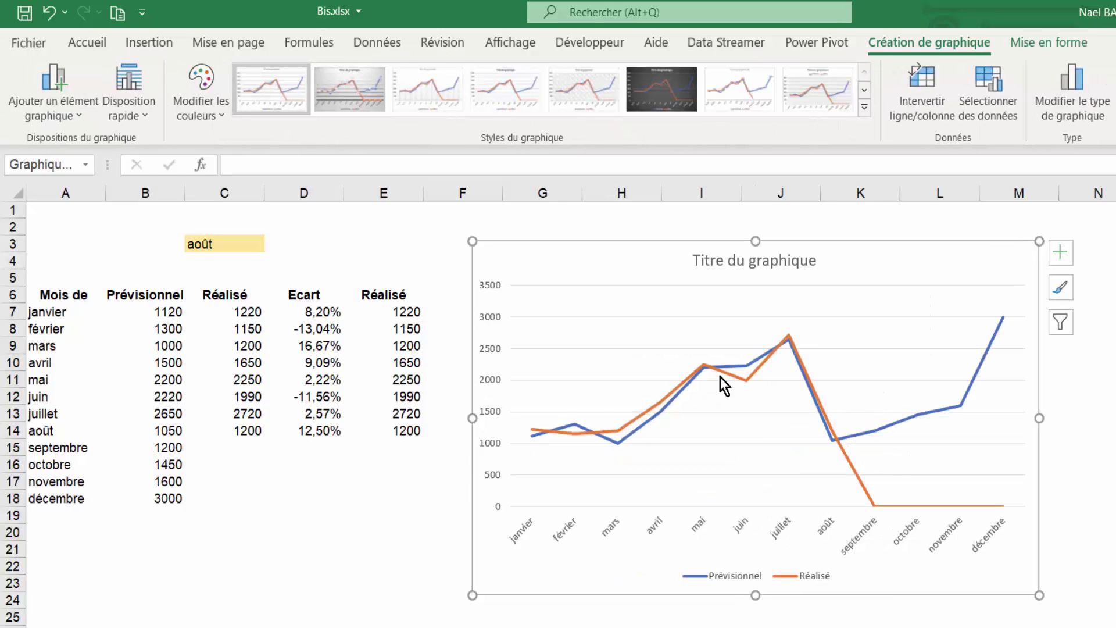
left_click(404, 442)
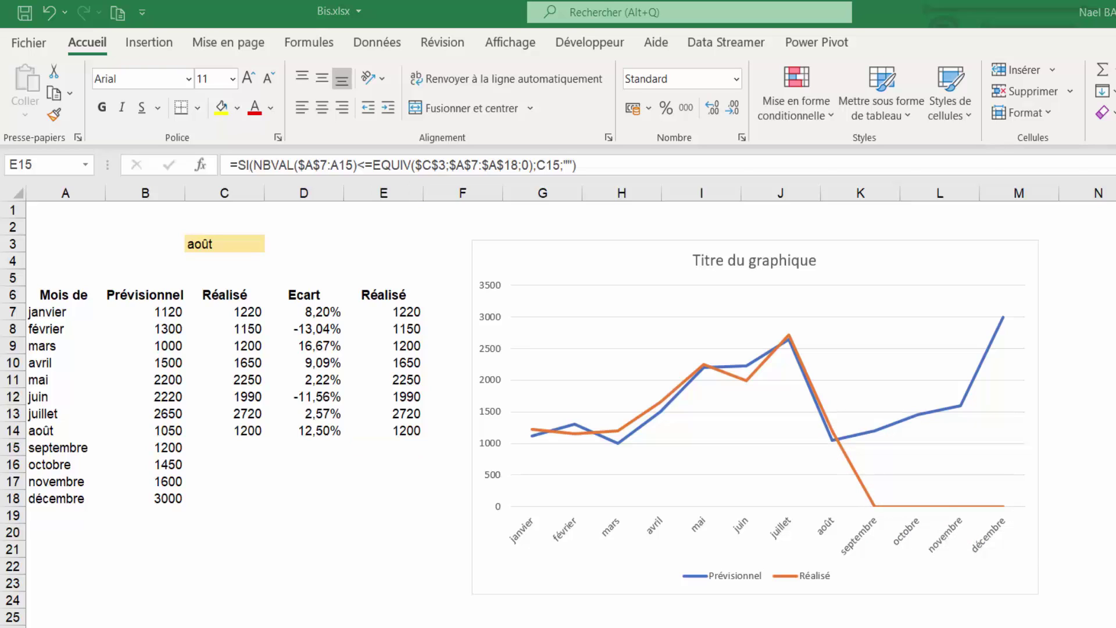
- Replace the "" result with NA() in all of E7:E18 so months after août show #N/A
left_click(403, 432)
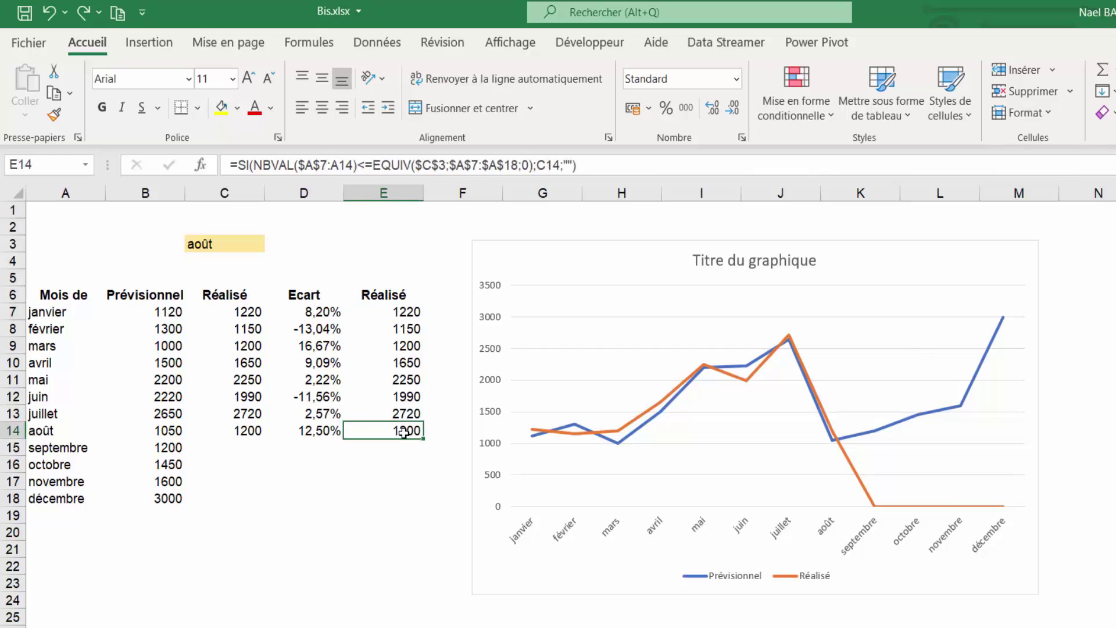
left_click(224, 243)
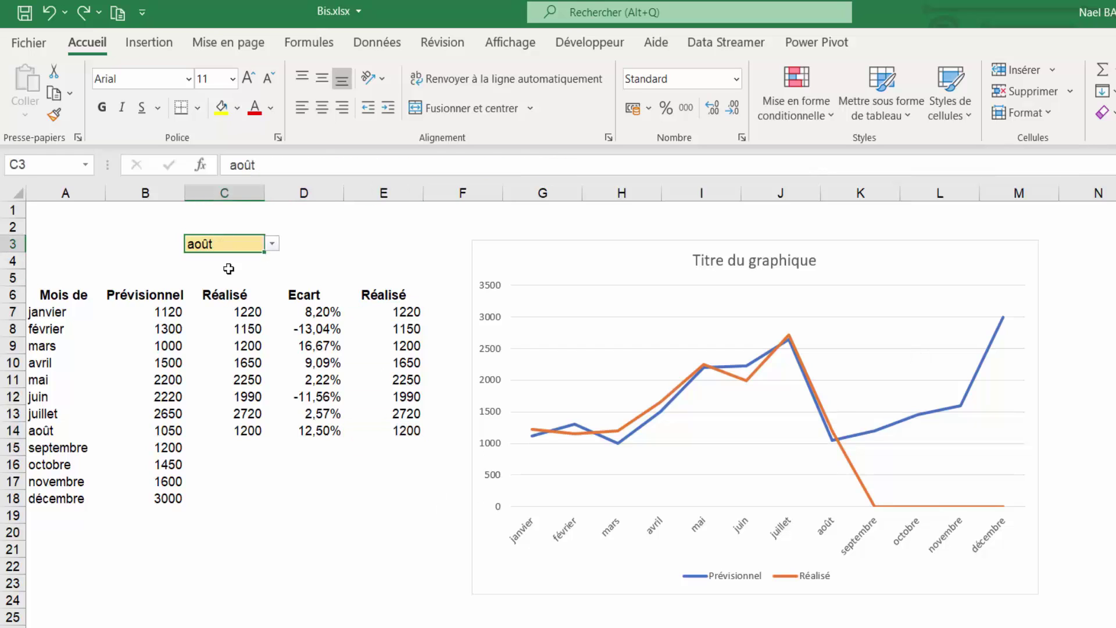
left_click(397, 424)
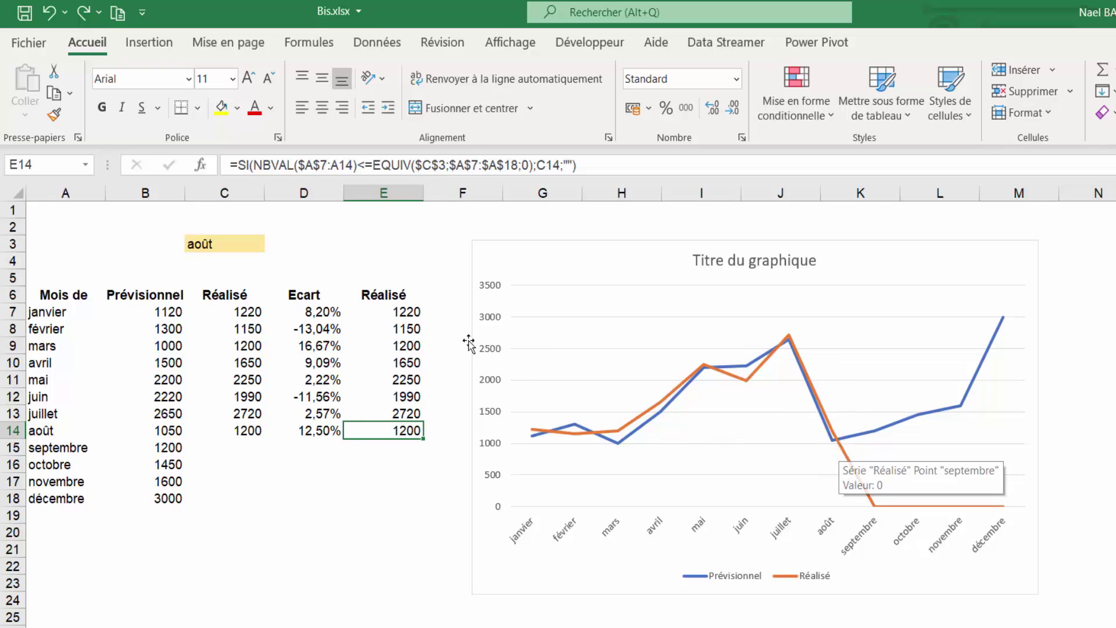
left_click_drag(407, 314, 396, 506)
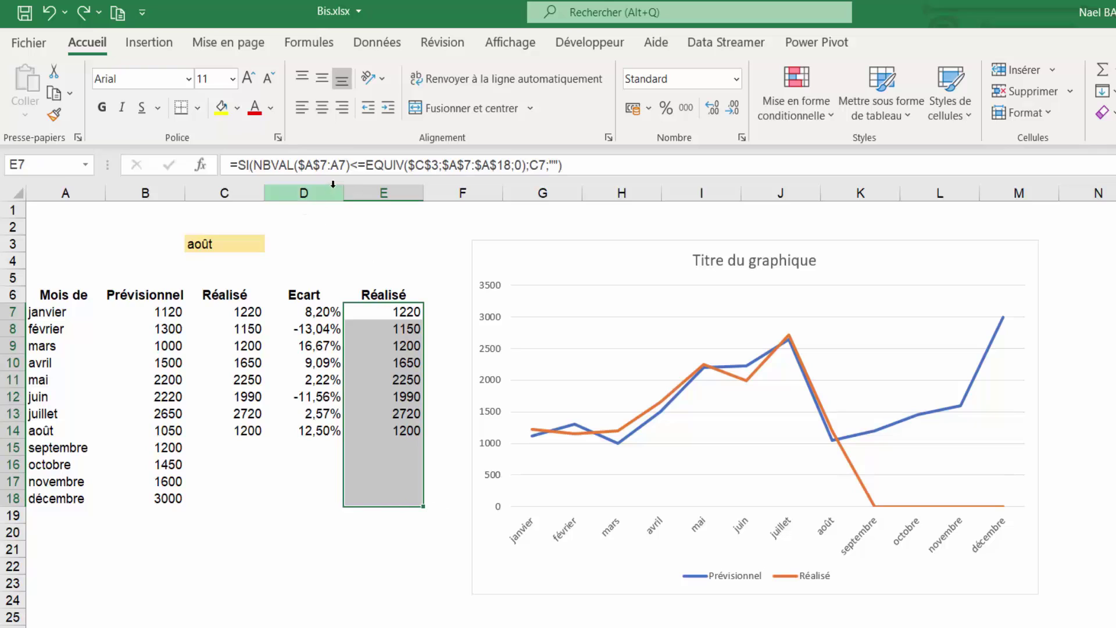
left_click(550, 165)
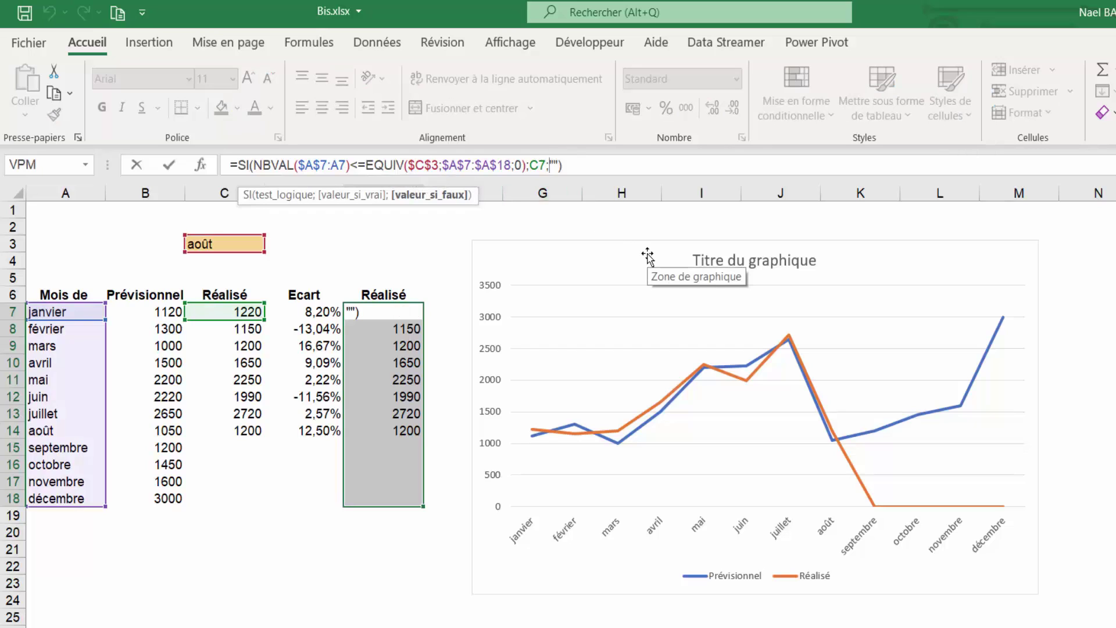
key("Delete")
key("Delete")
type("na(")
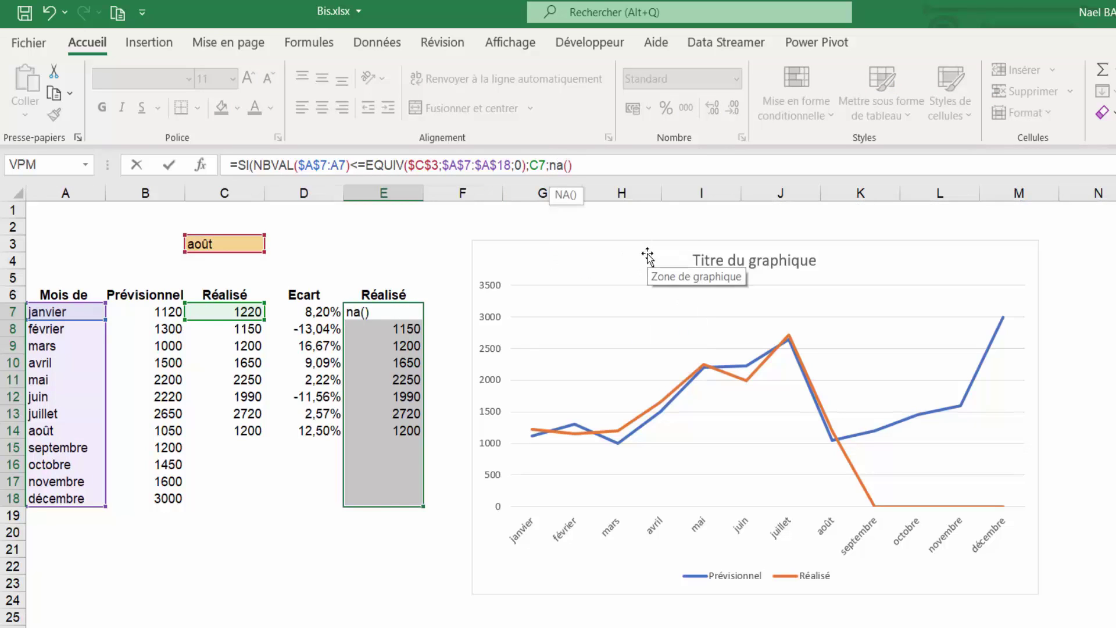
type(")")
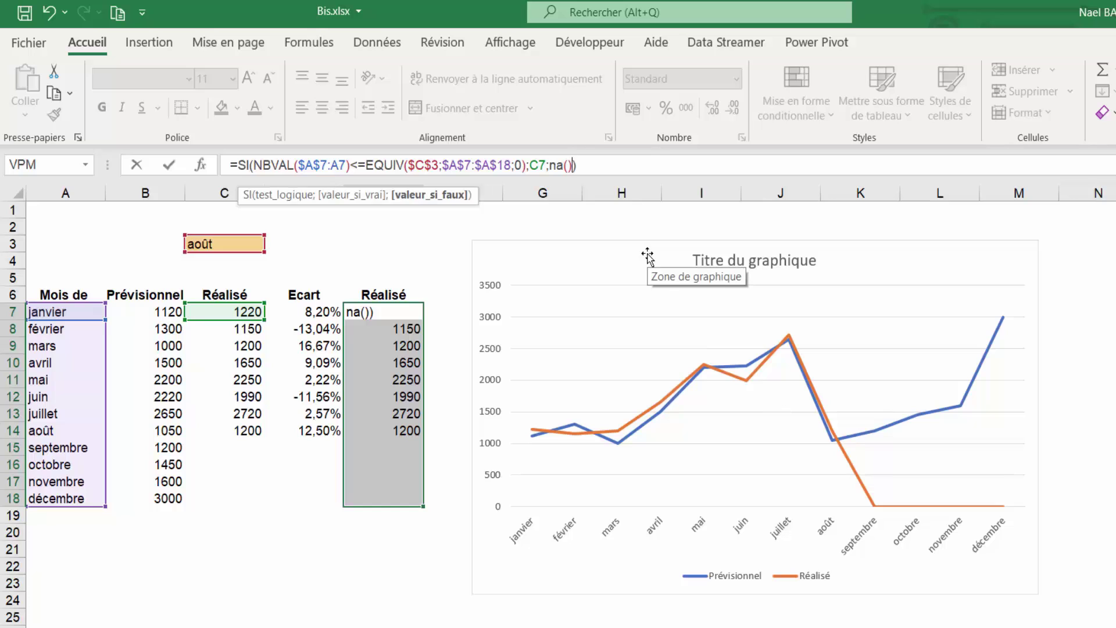
key("ctrl+Return")
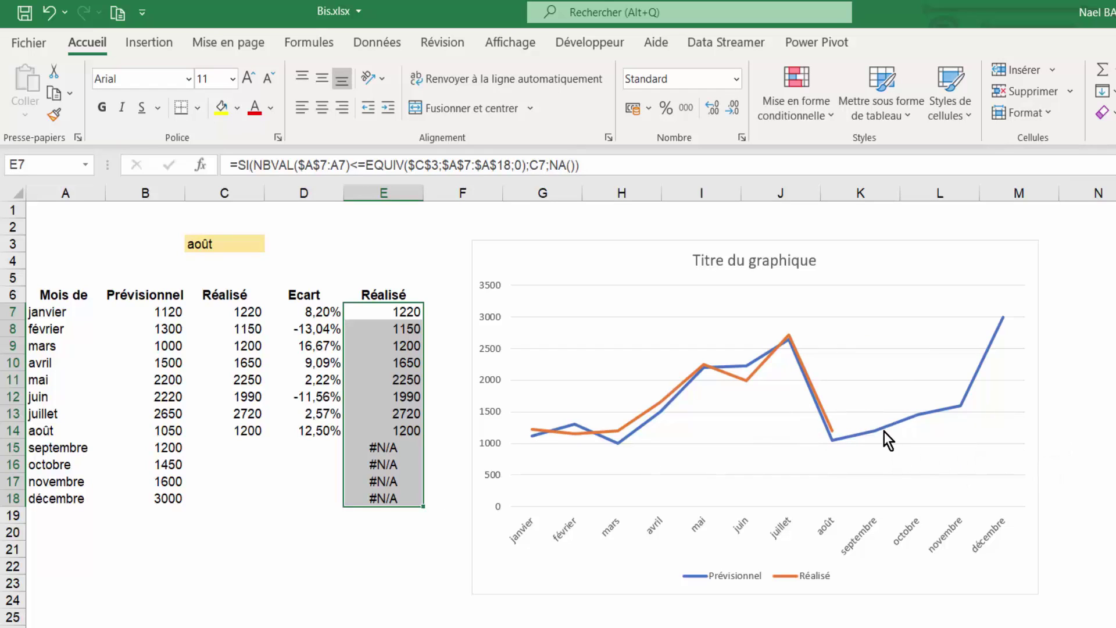
mouse_move(883, 431)
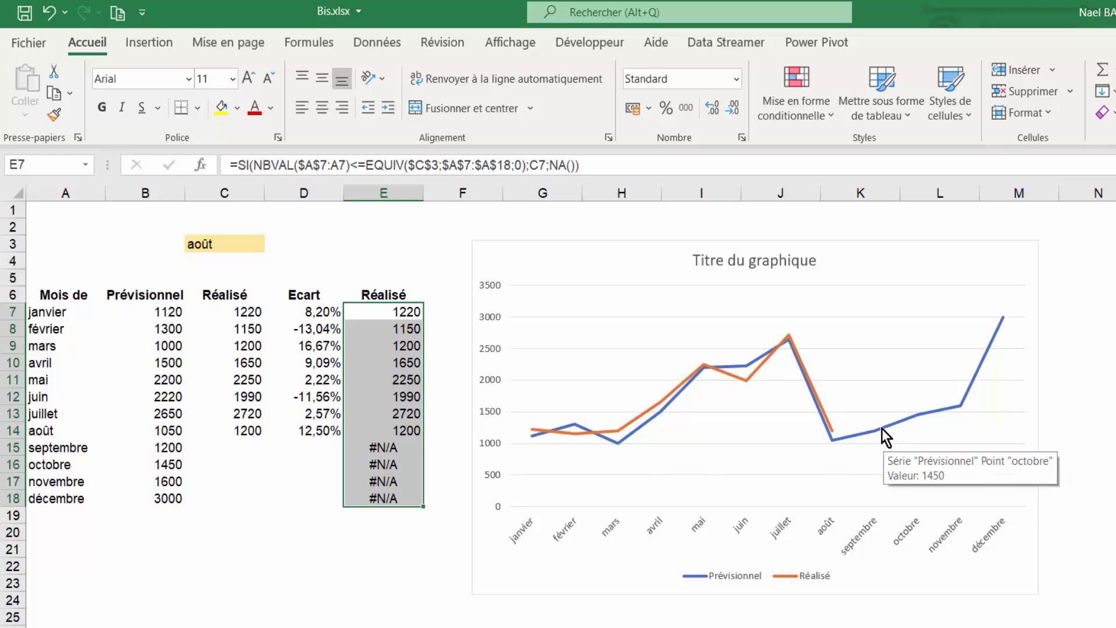
- Enable Smoothed line for the Prévisionnel and Réalisé series in Format Data Series
double_click(880, 427)
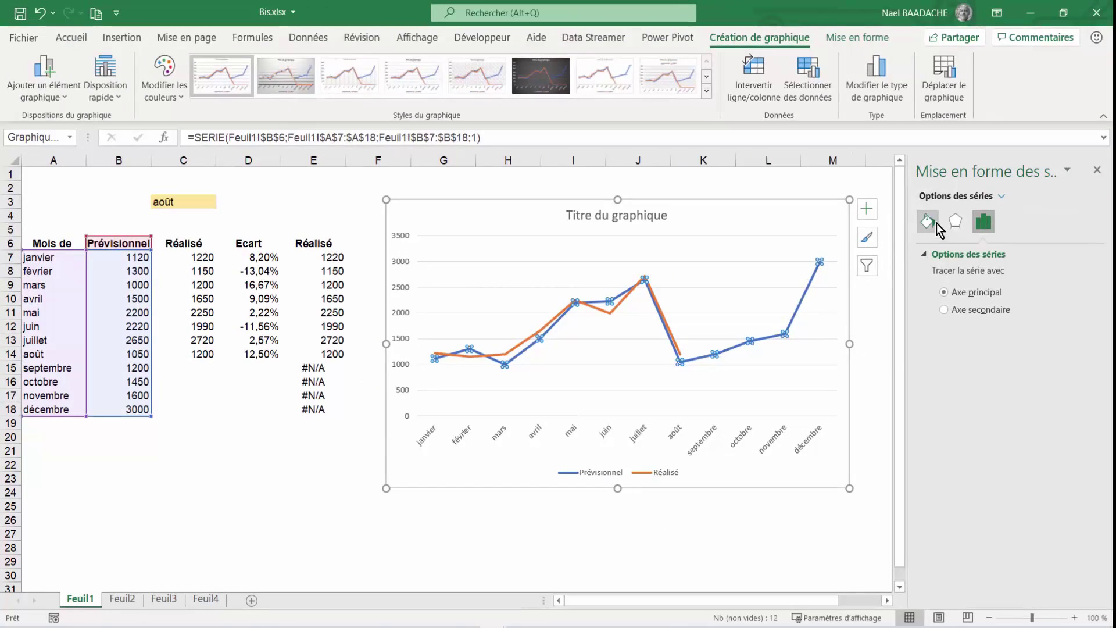
left_click(934, 222)
scroll(1090, 415, "down", 1)
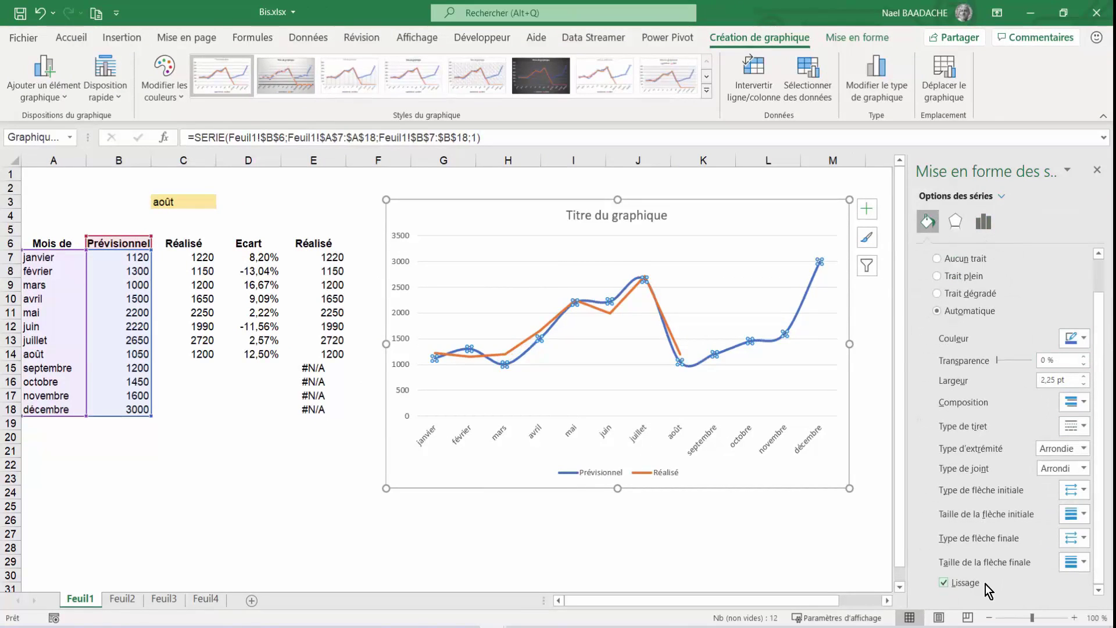
left_click(678, 349)
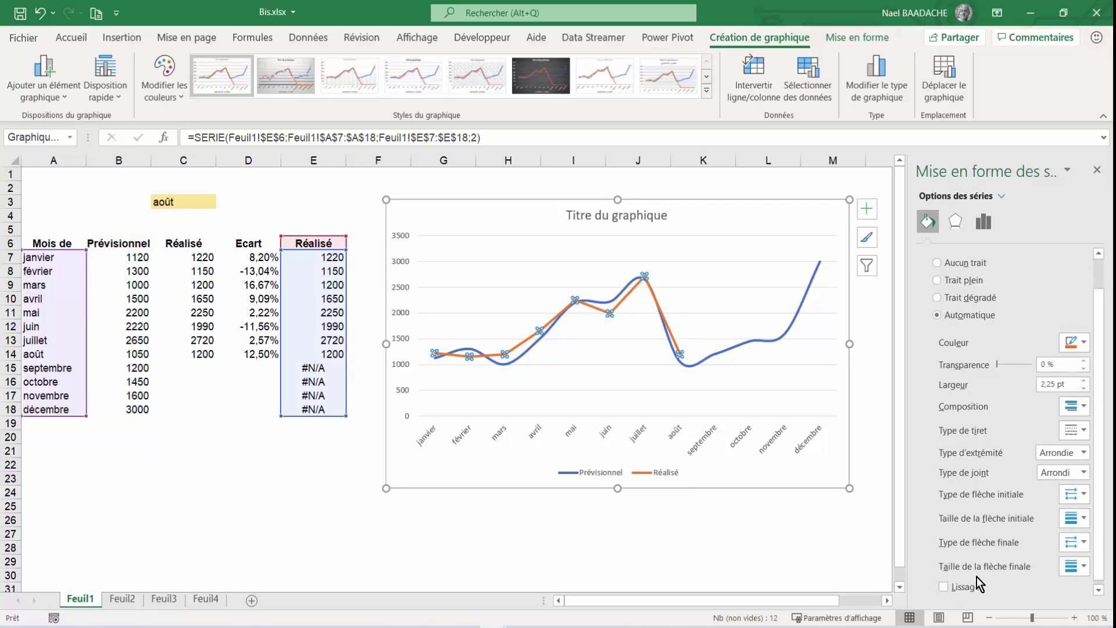
left_click(944, 587)
left_click(249, 544)
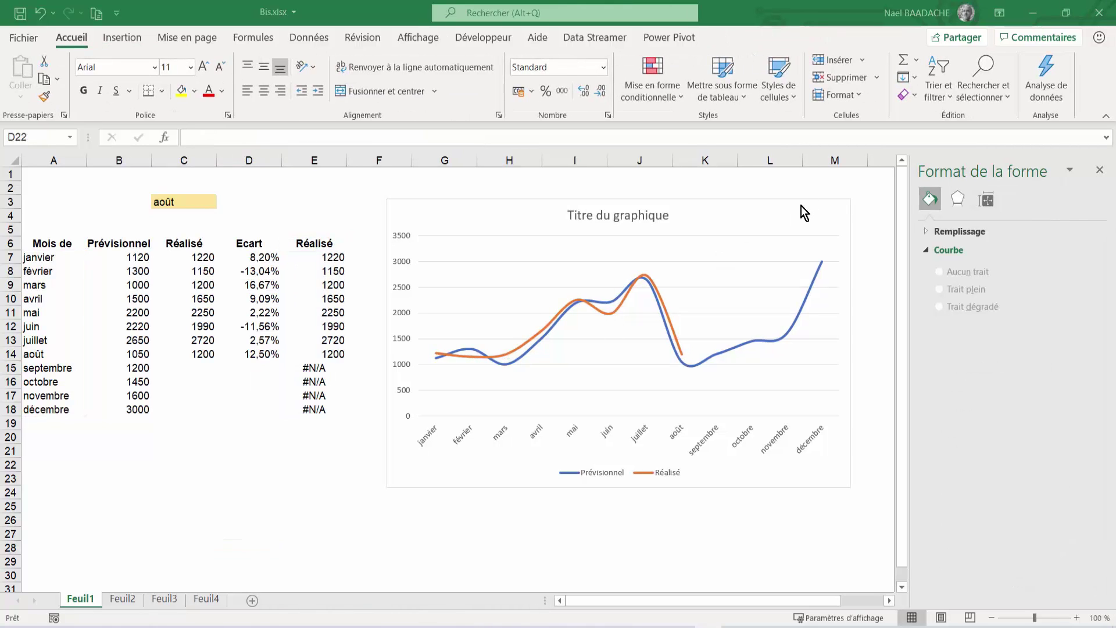
- Apply the dark glowing Style 9 to the chart
left_click(1099, 169)
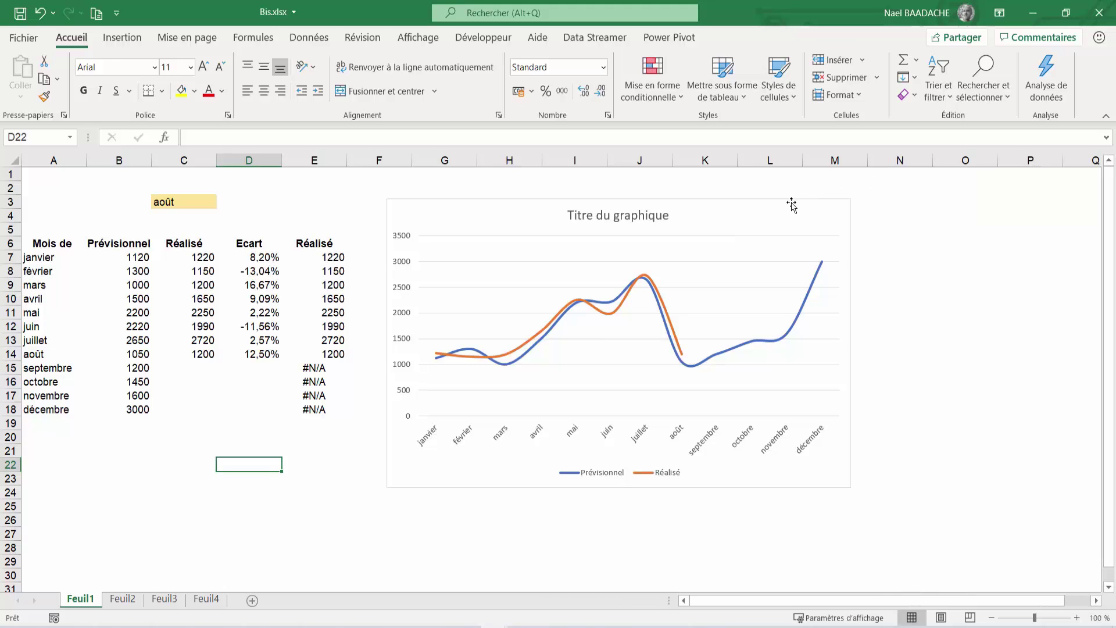
left_click(791, 204)
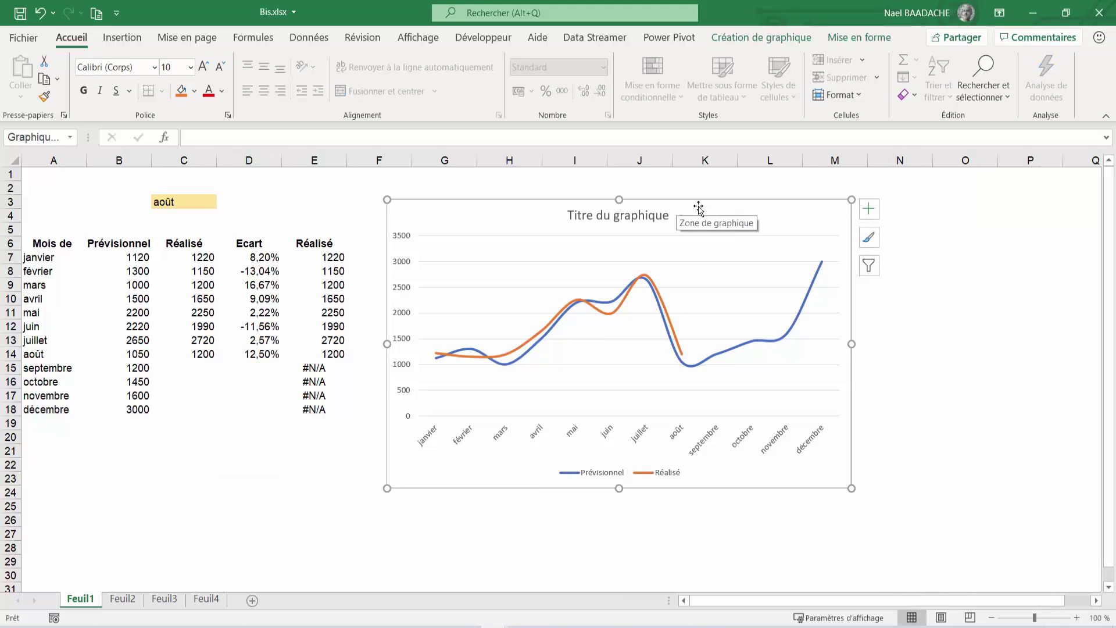
left_click(779, 38)
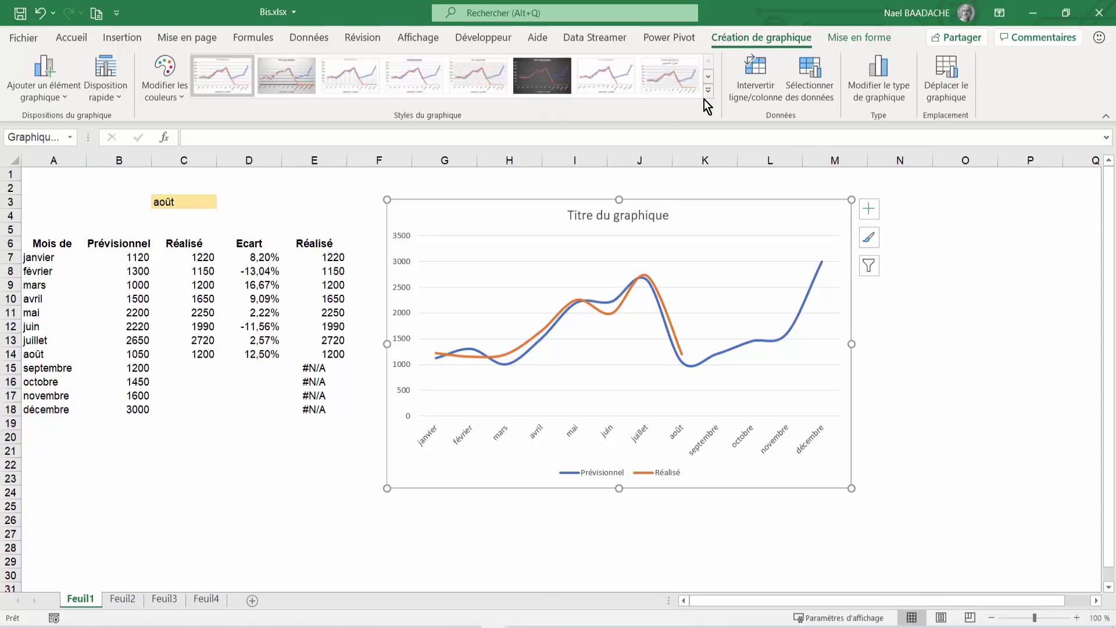
left_click(708, 91)
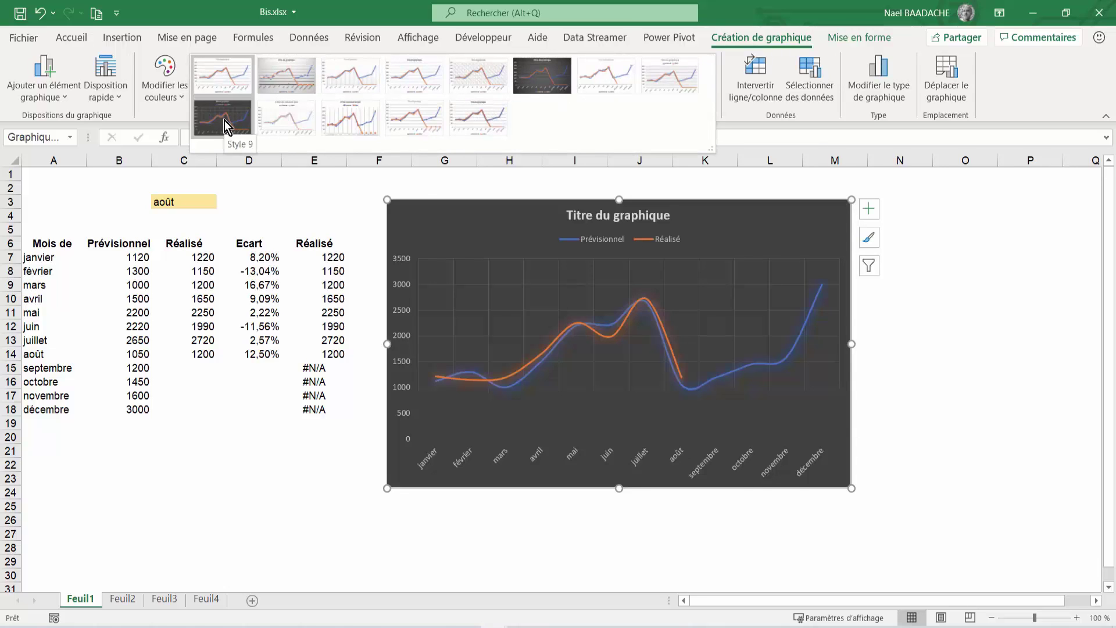
left_click(224, 120)
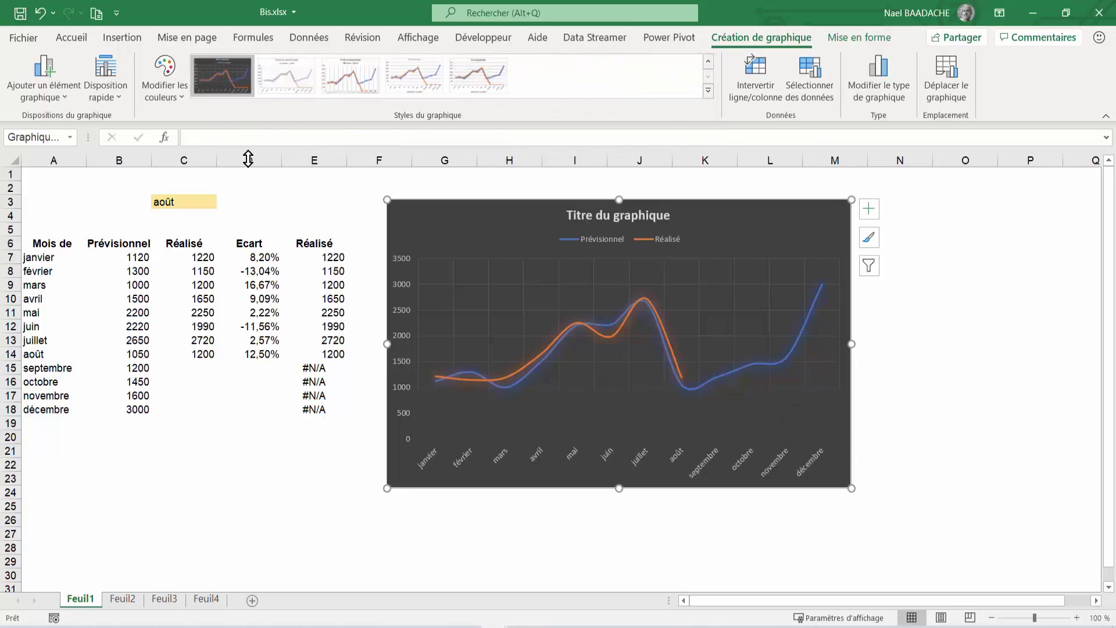
- Delete the chart legend
left_click(608, 241)
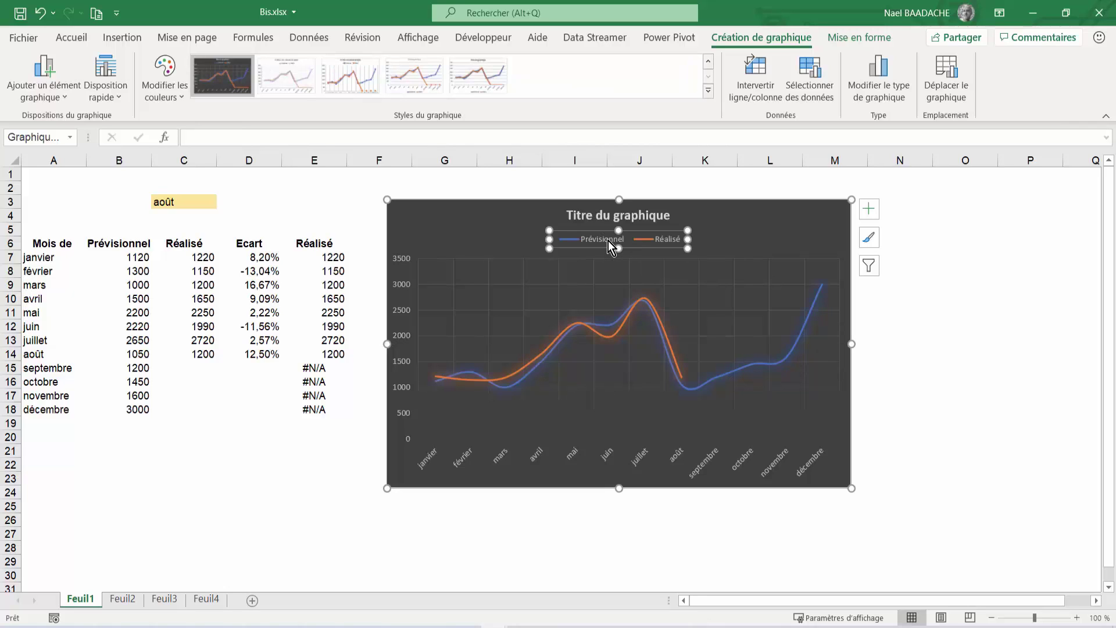
key("Delete")
left_click(581, 219)
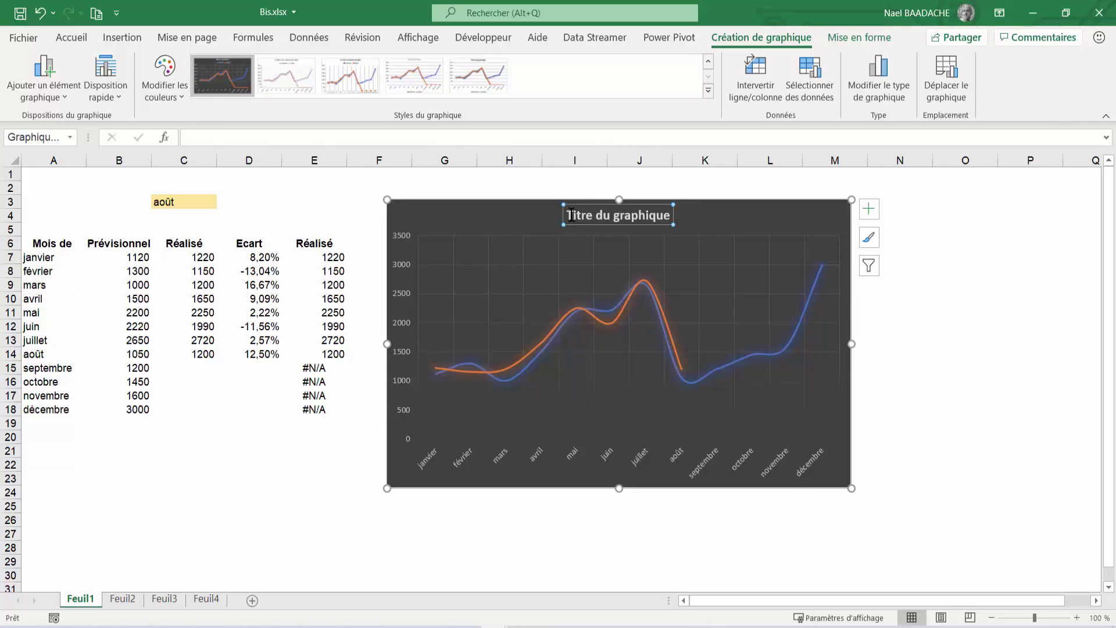
- Overwrite the default chart title with 'Evolution CA Prévisionnel / Réalisé'
left_click_drag(568, 215, 703, 216)
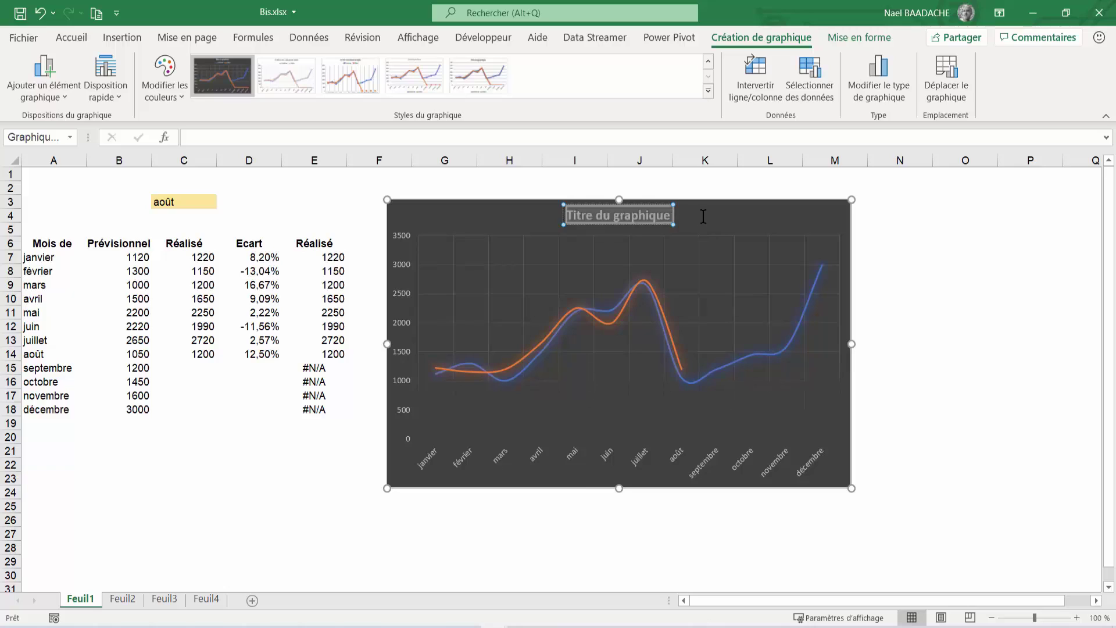
type("Ev")
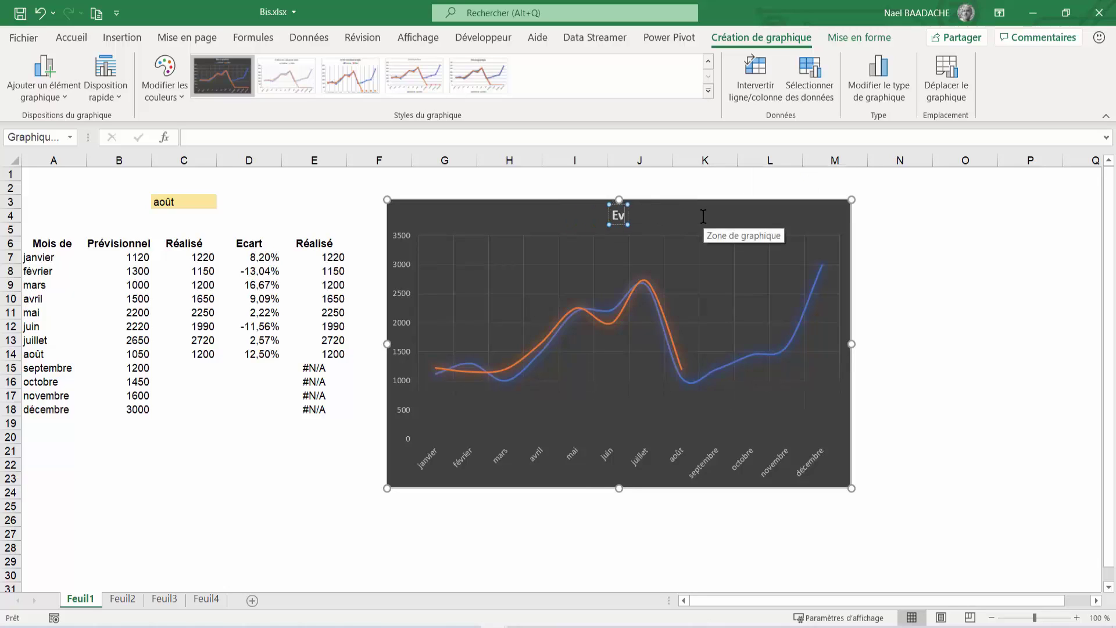
type("olution")
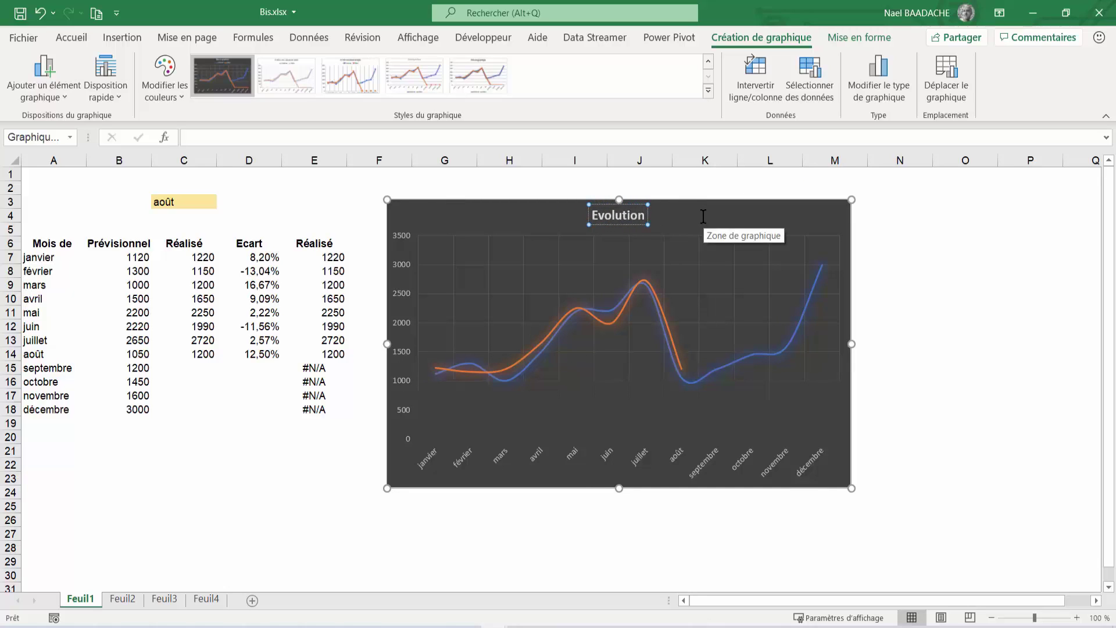
type(" CA")
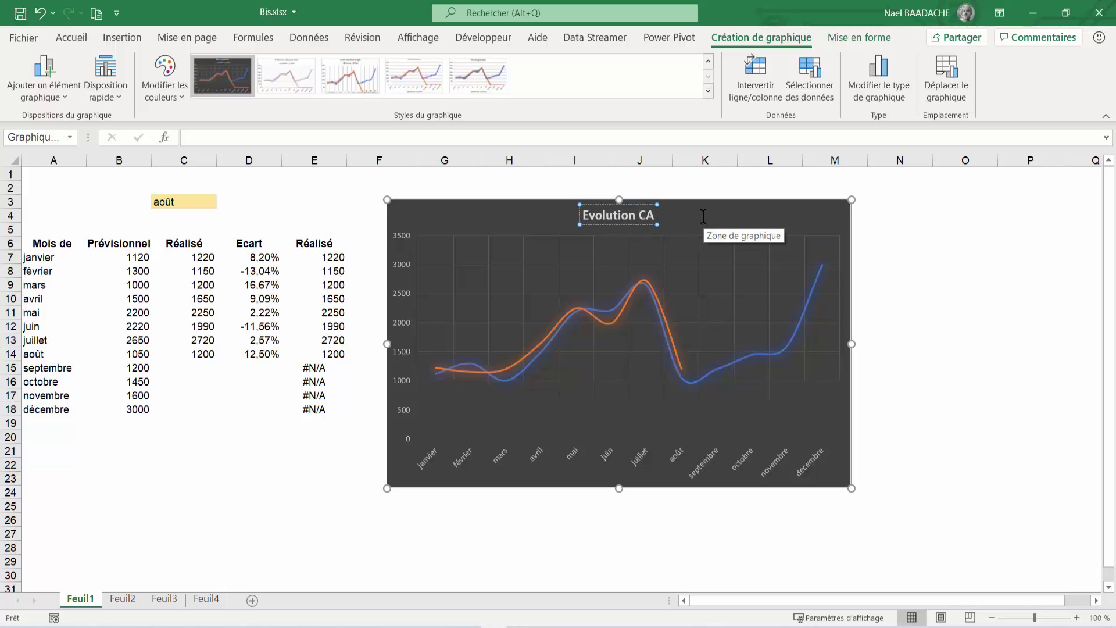
type(" Prévisionnel")
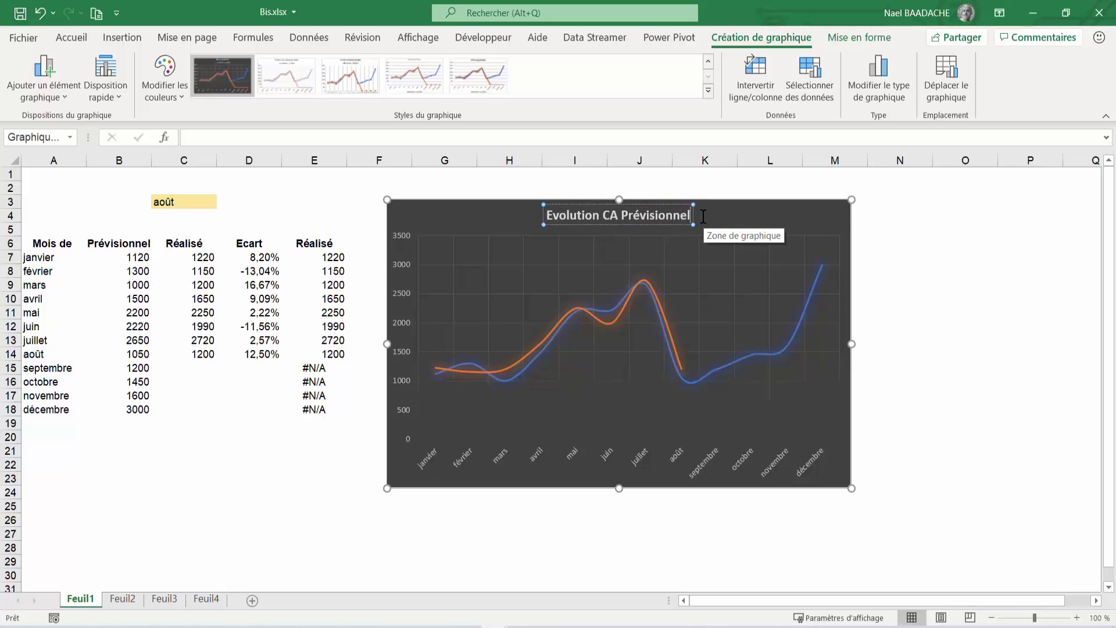
type(" /")
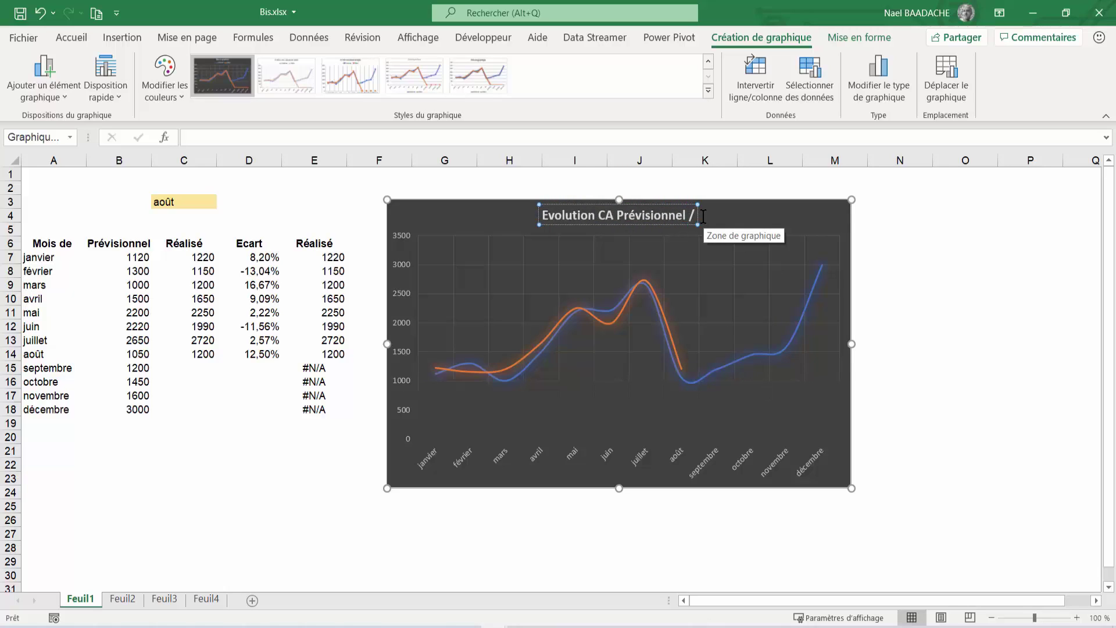
type(" Réalisé")
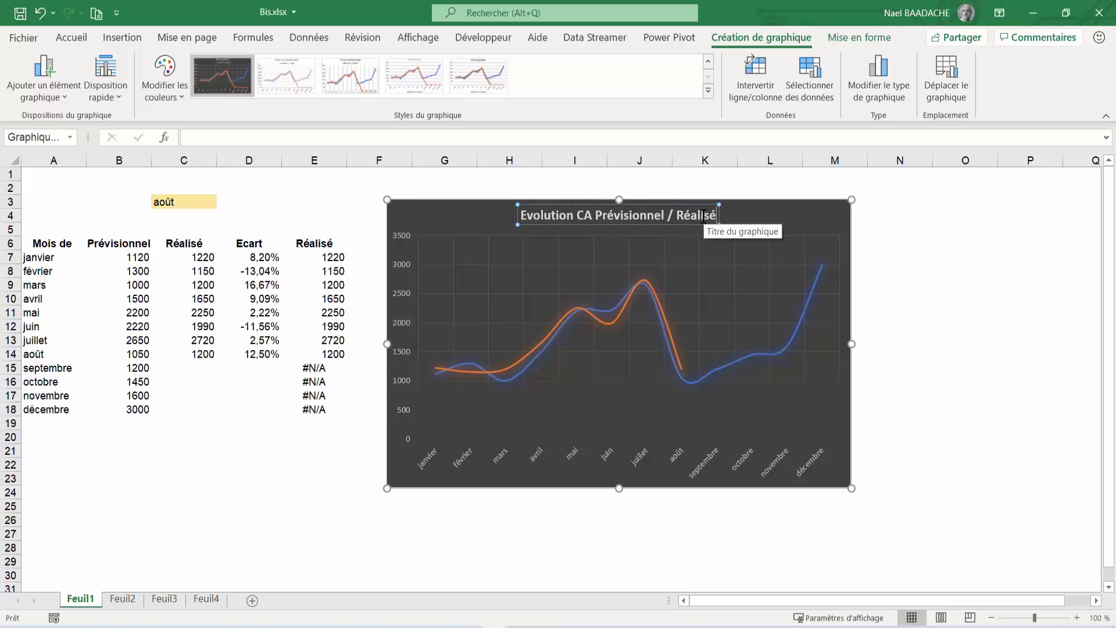
left_click(941, 300)
- Enlarge the chart right and down so it spans columns F–O through row 25
left_click(837, 476)
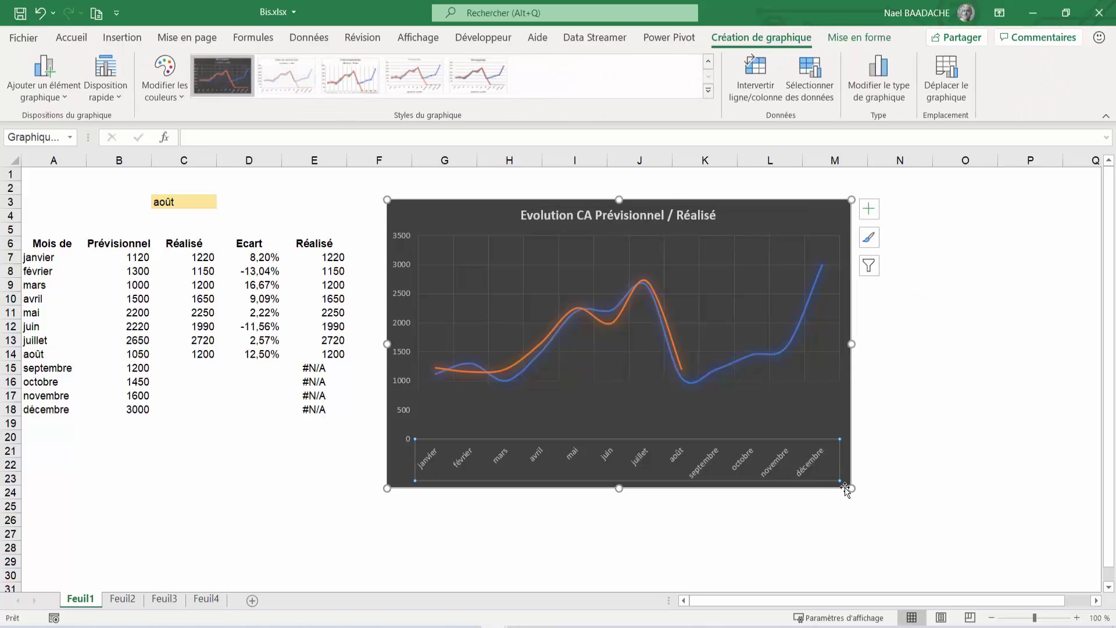
left_click(839, 414)
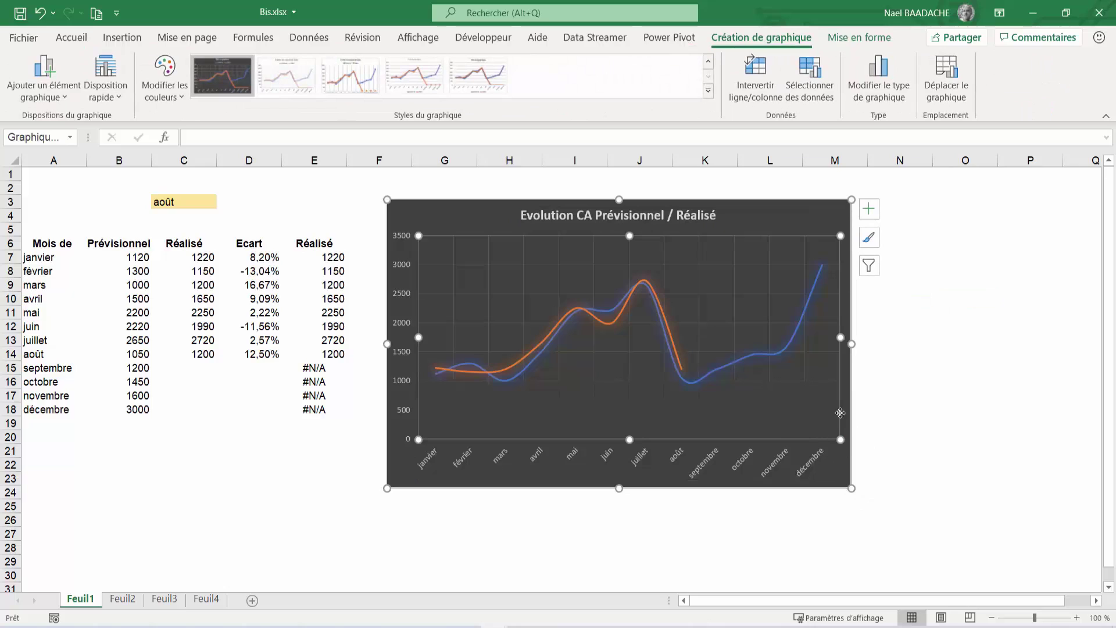
left_click(851, 487)
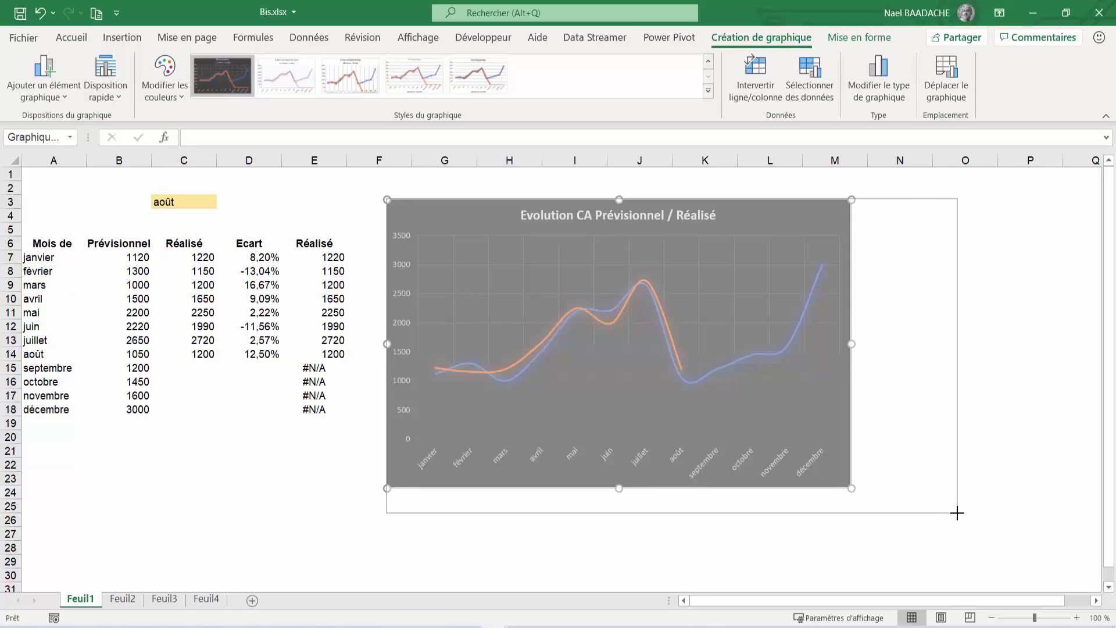
left_click_drag(851, 487, 961, 513)
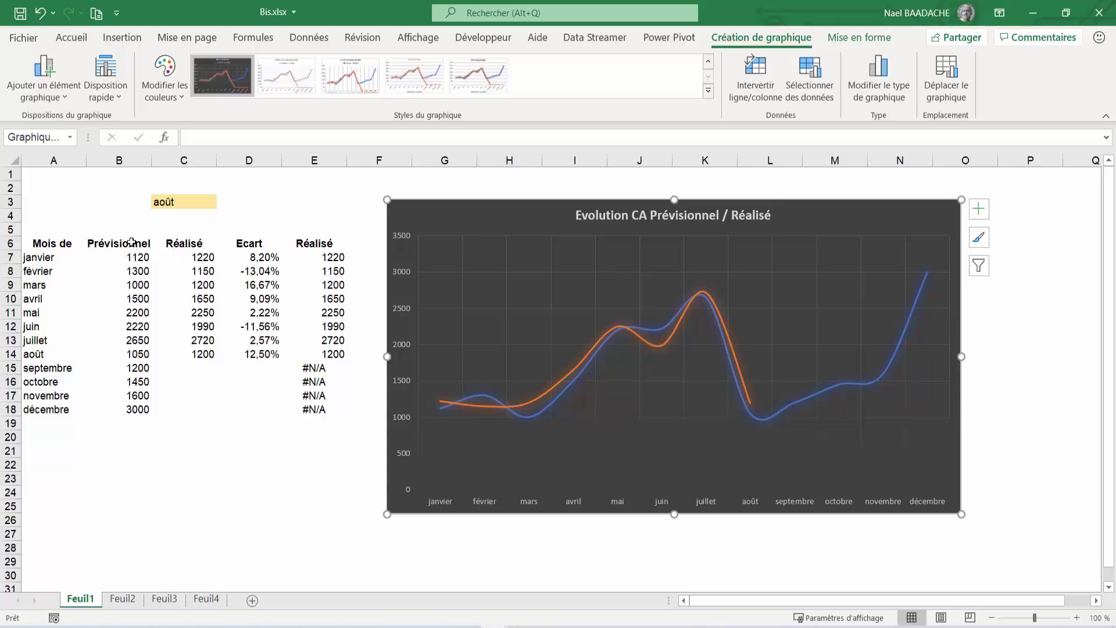
- Move the chart left, next to the data table
left_click(922, 289)
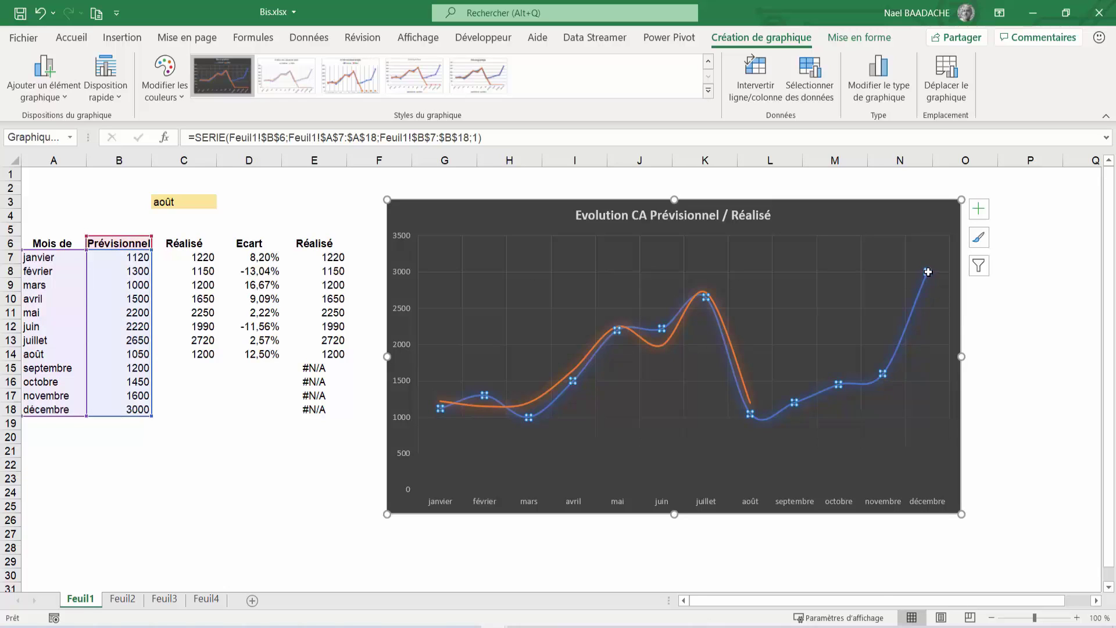
double_click(928, 271)
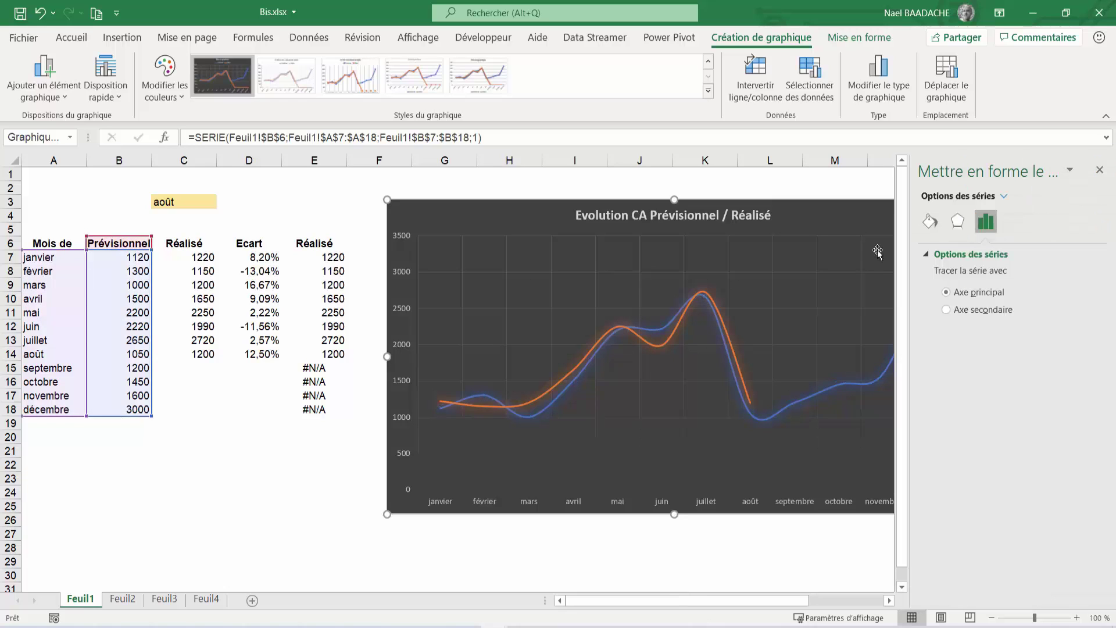
left_click(702, 507)
mouse_move(702, 508)
left_mouse_down()
mouse_move(548, 534)
mouse_move(560, 532)
left_mouse_up()
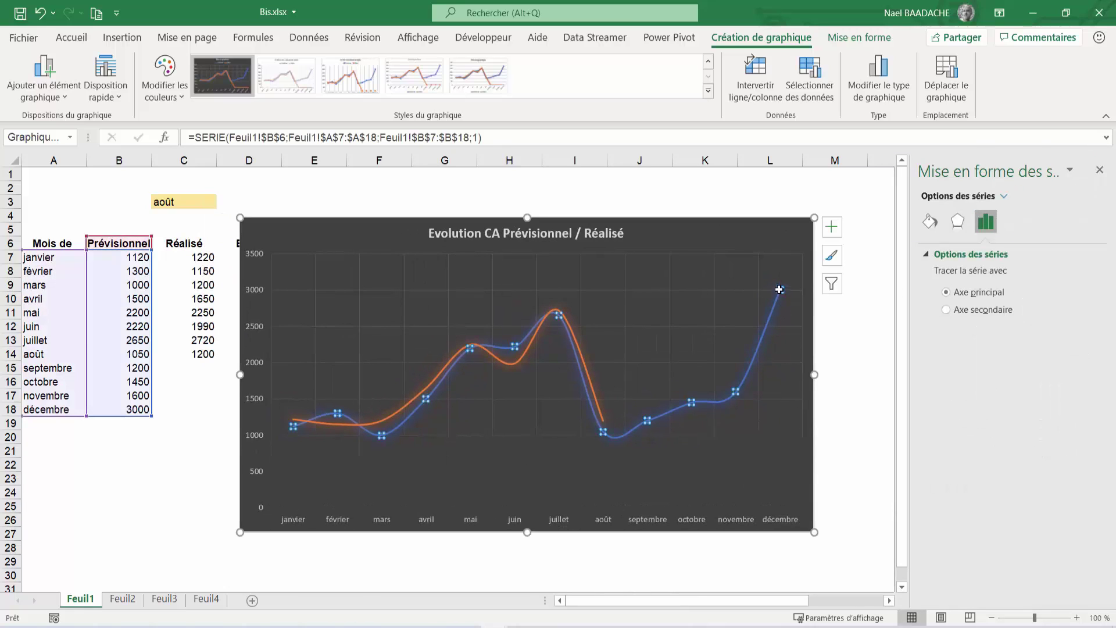
- Label Prévisionnel's décembre point with its series name only, removing the value
left_click(782, 296)
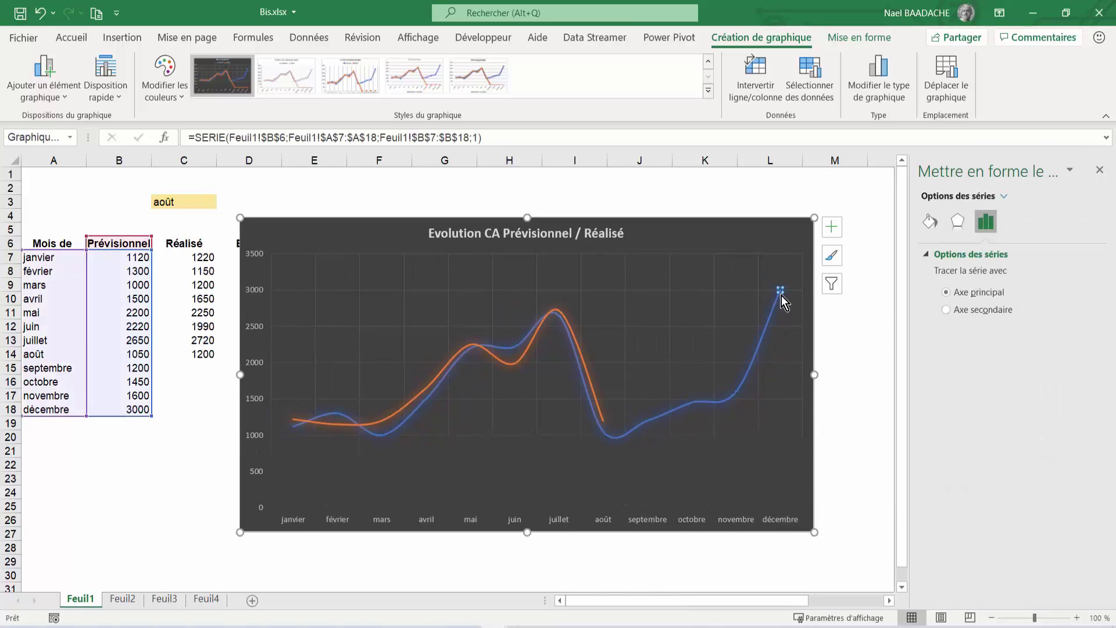
left_click(830, 237)
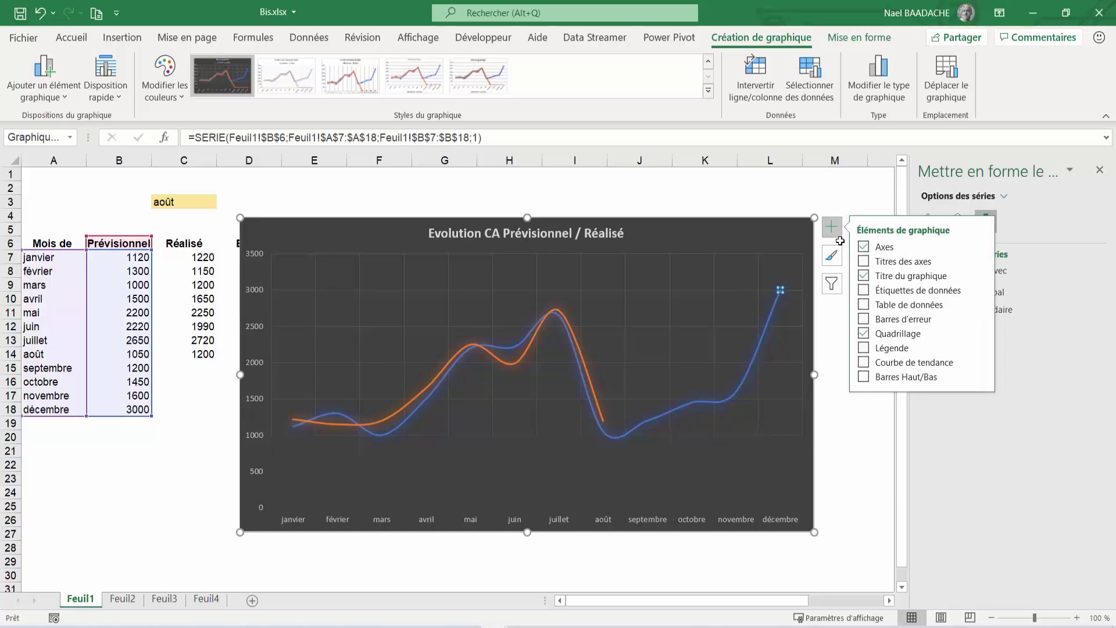
left_click(863, 290)
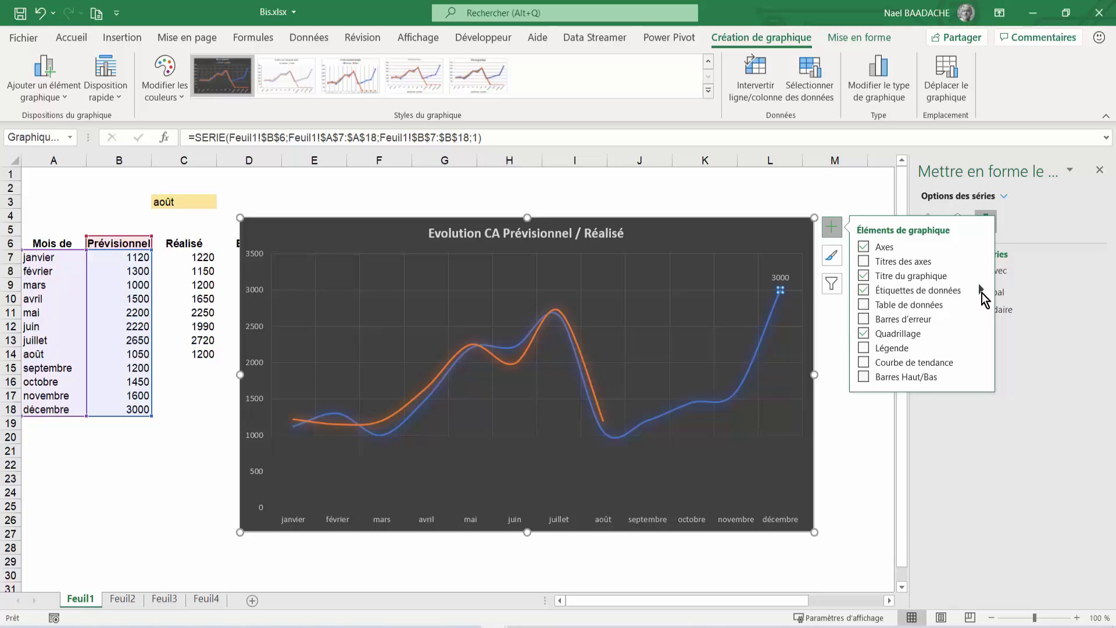
mouse_move(979, 289)
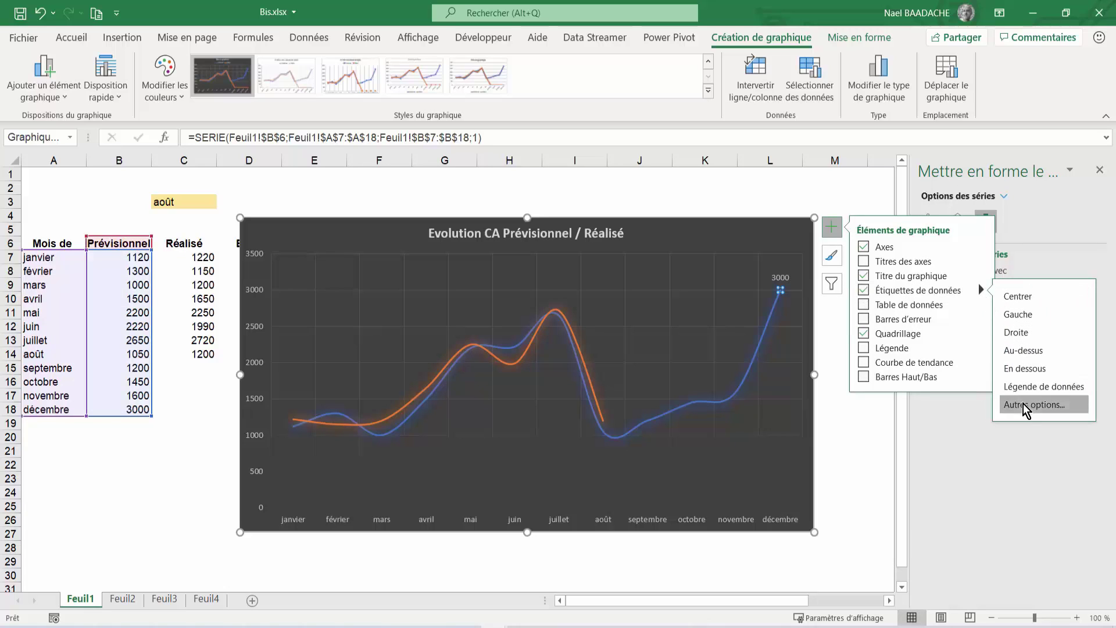
left_click(1022, 405)
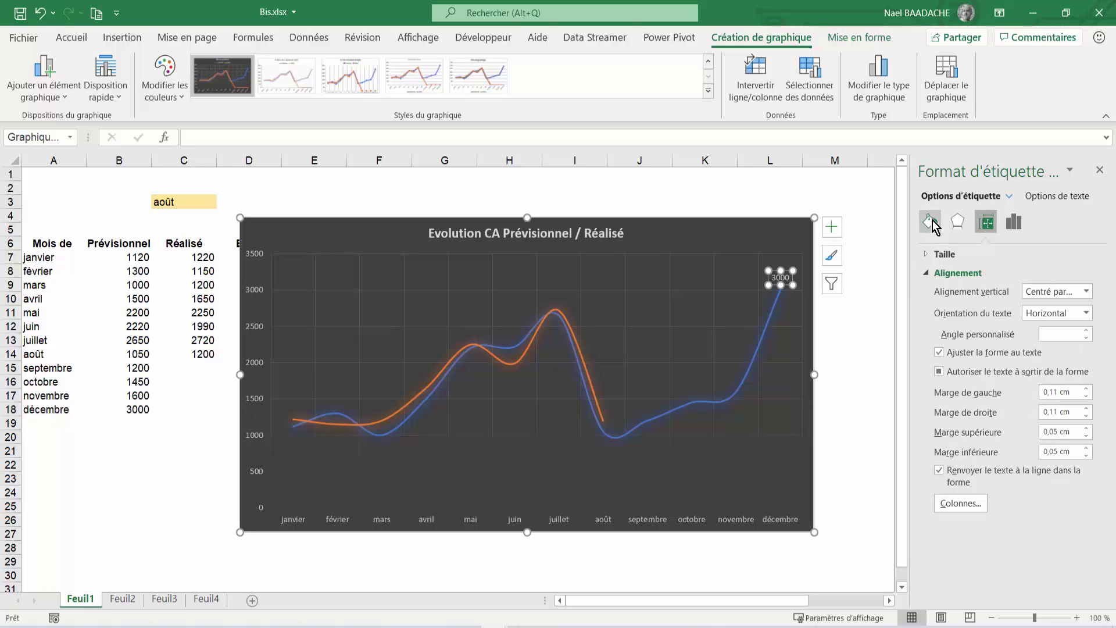
left_click(1015, 223)
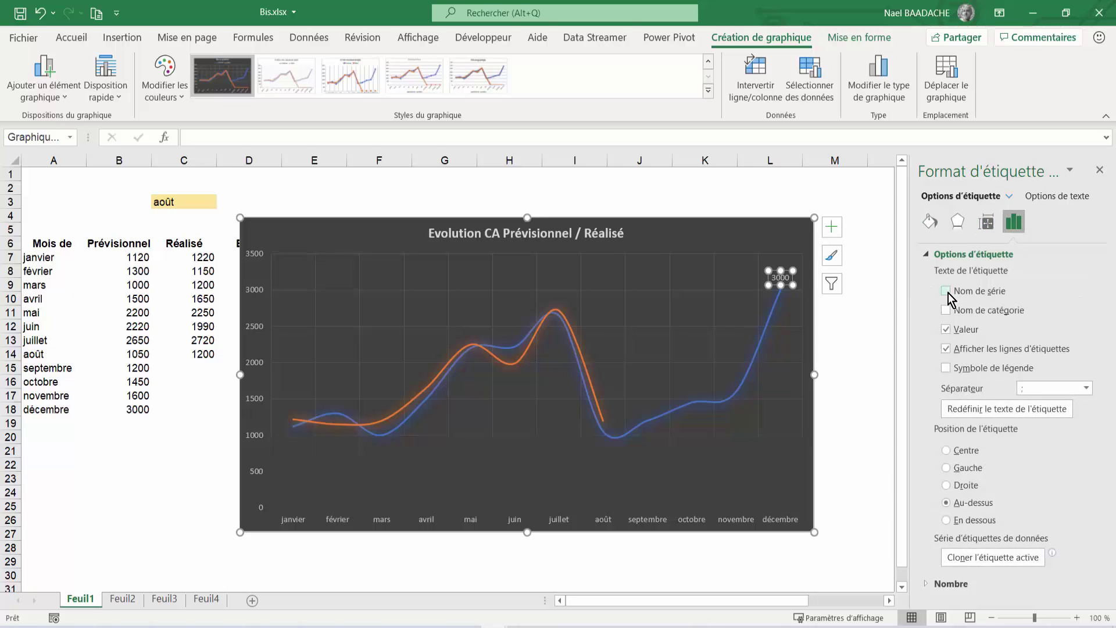
left_click(945, 291)
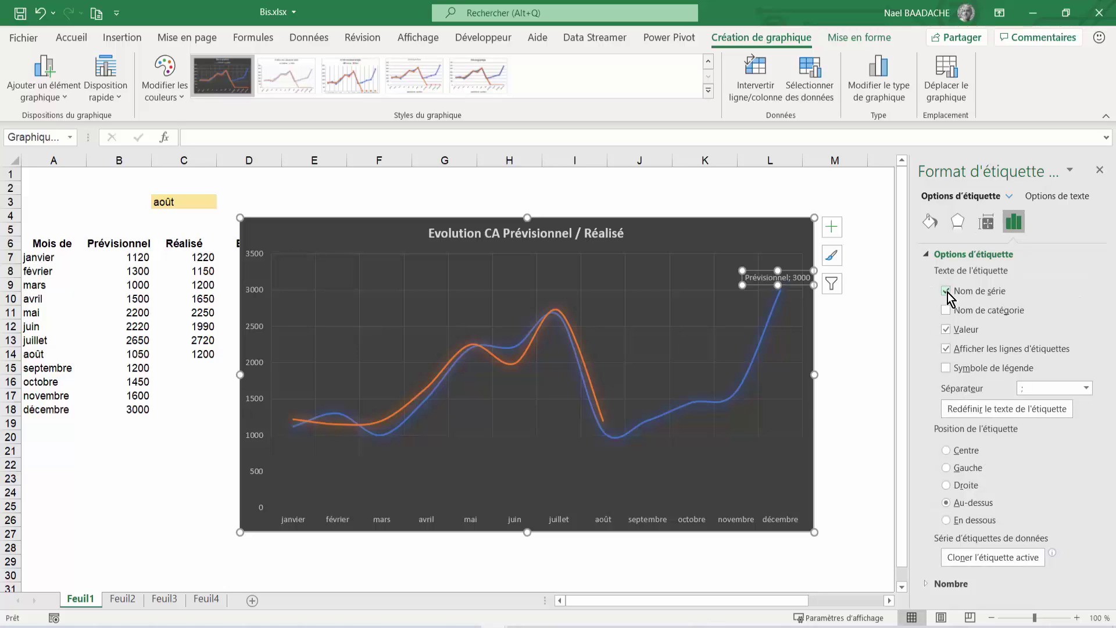
left_click(945, 329)
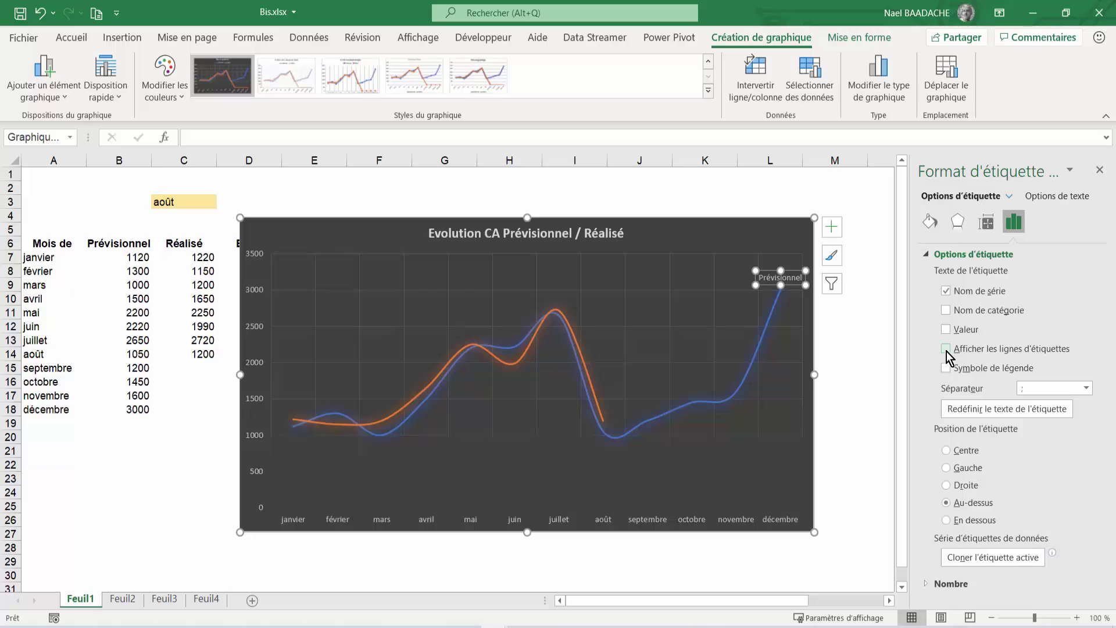
- Label Réalisé's août point with its series name only, without the value, then close the pane
left_click(600, 414)
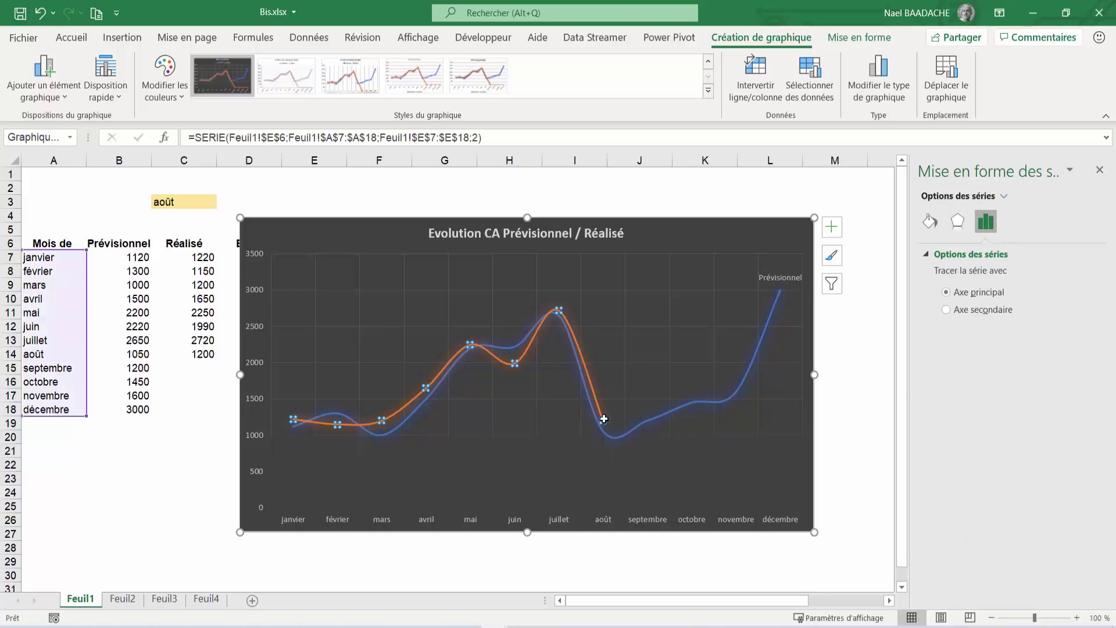
left_click(605, 421)
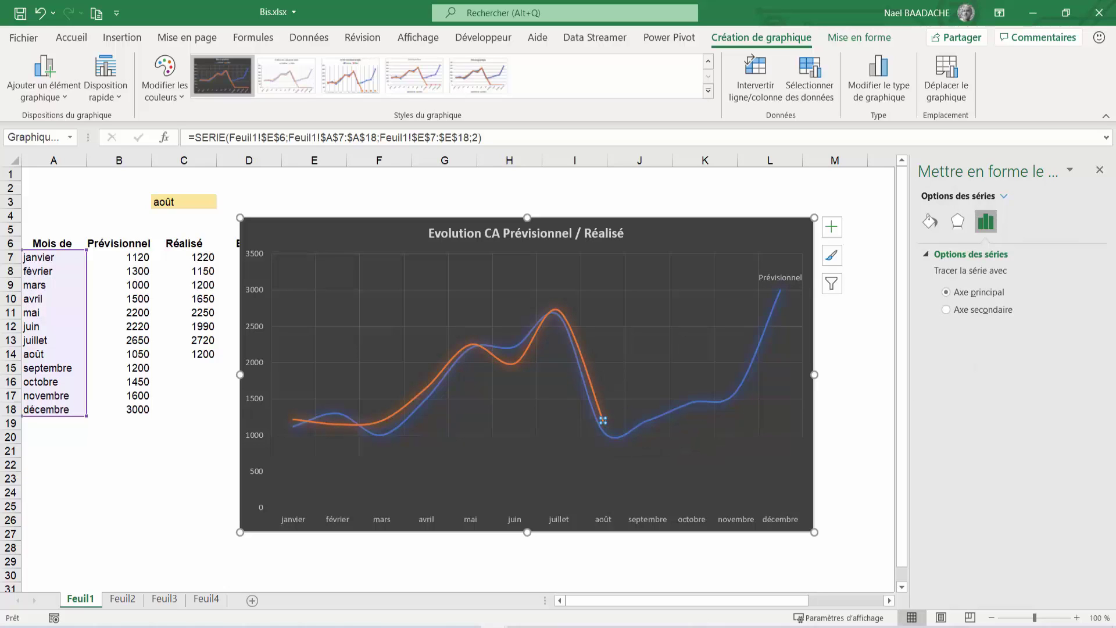
left_click(832, 228)
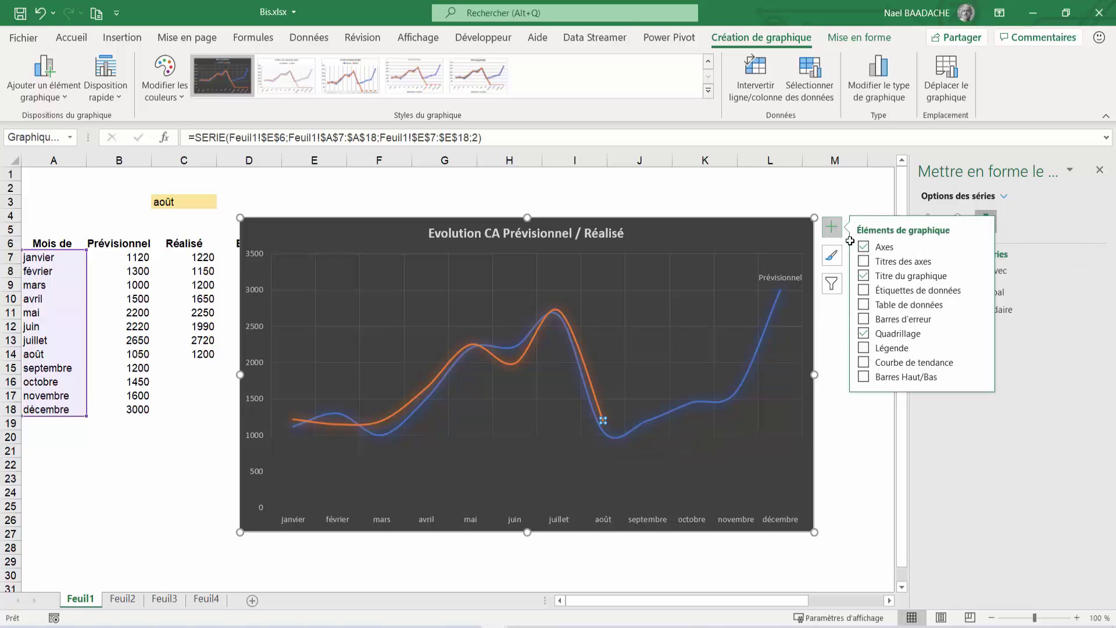
left_click(863, 291)
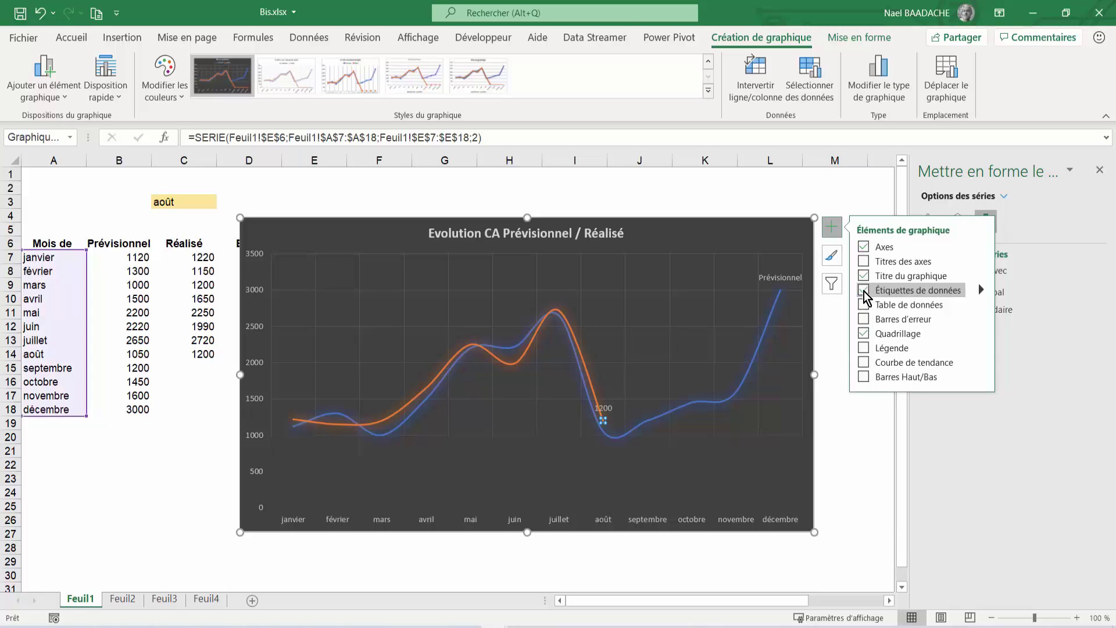
left_click(980, 290)
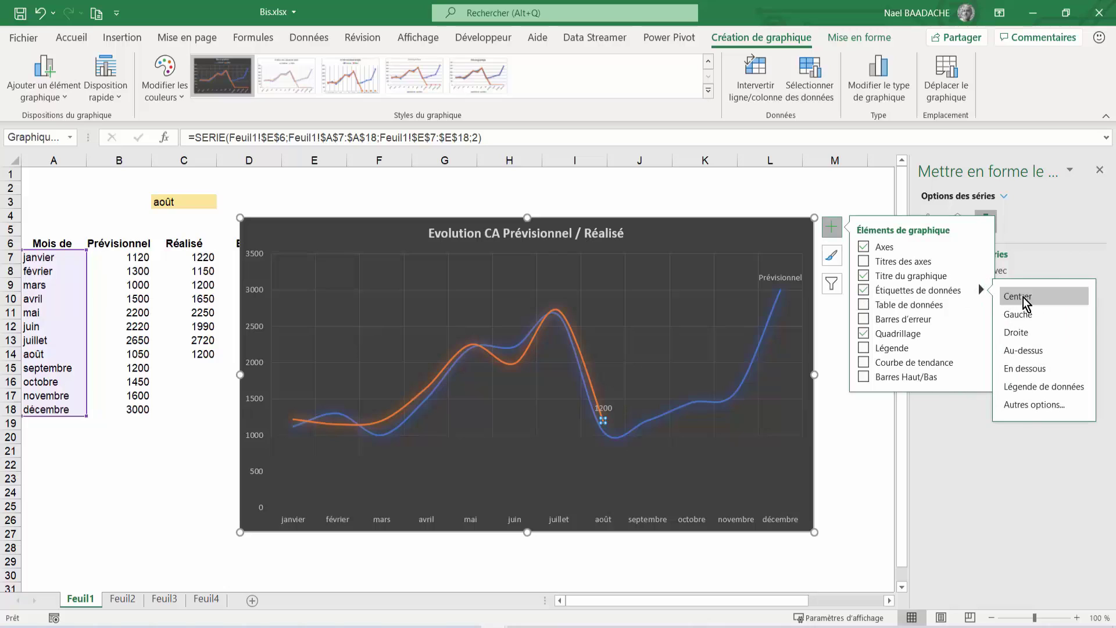
left_click(1032, 404)
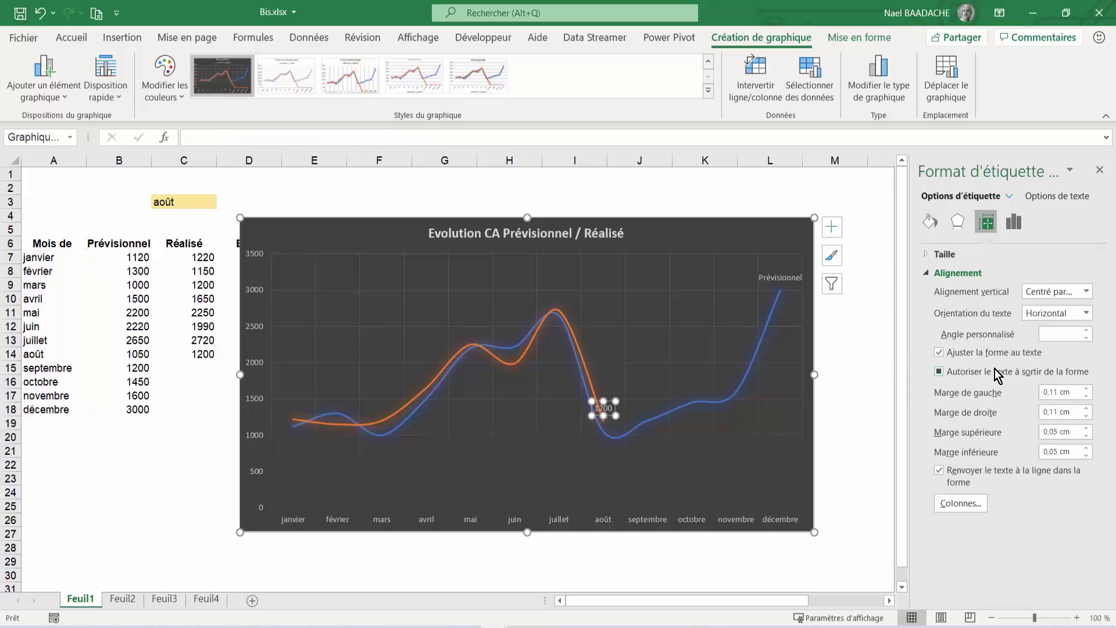
left_click(1012, 233)
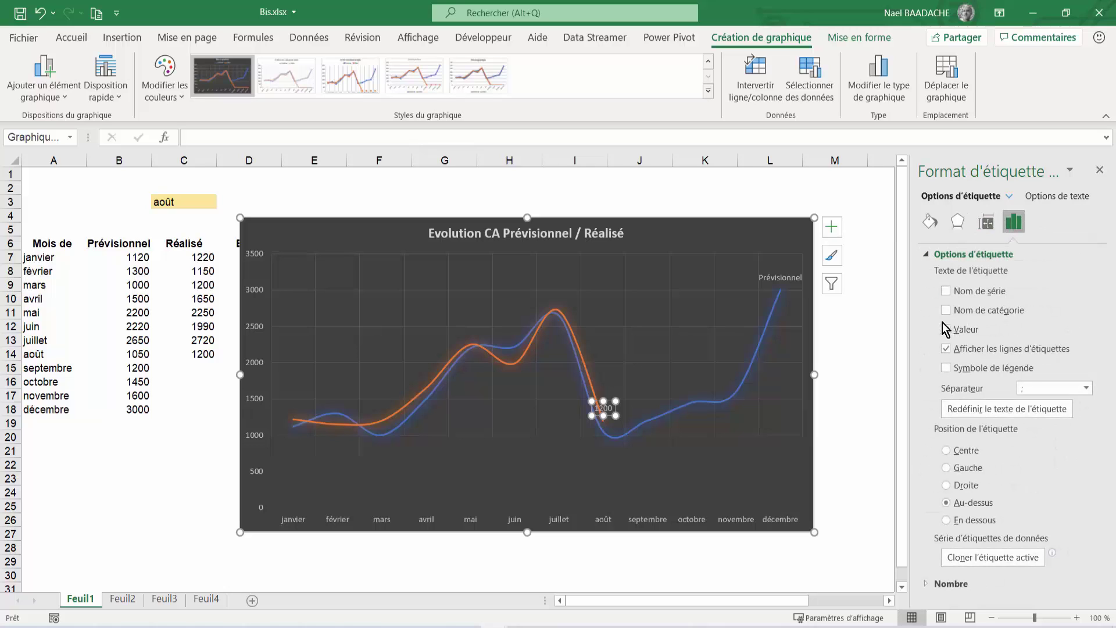
left_click(946, 291)
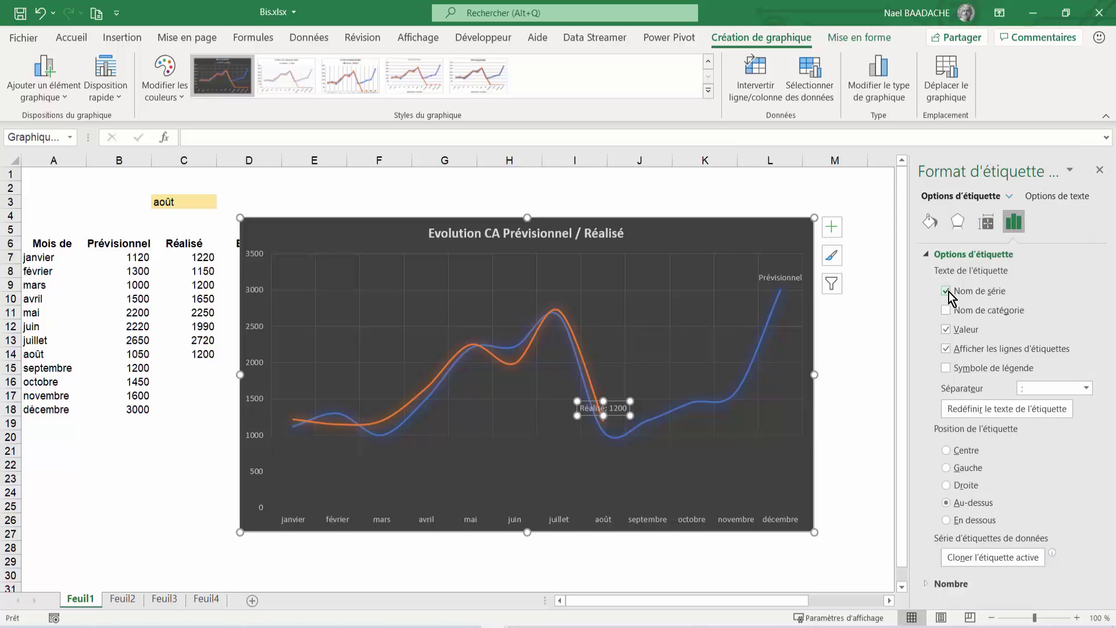
left_click(946, 329)
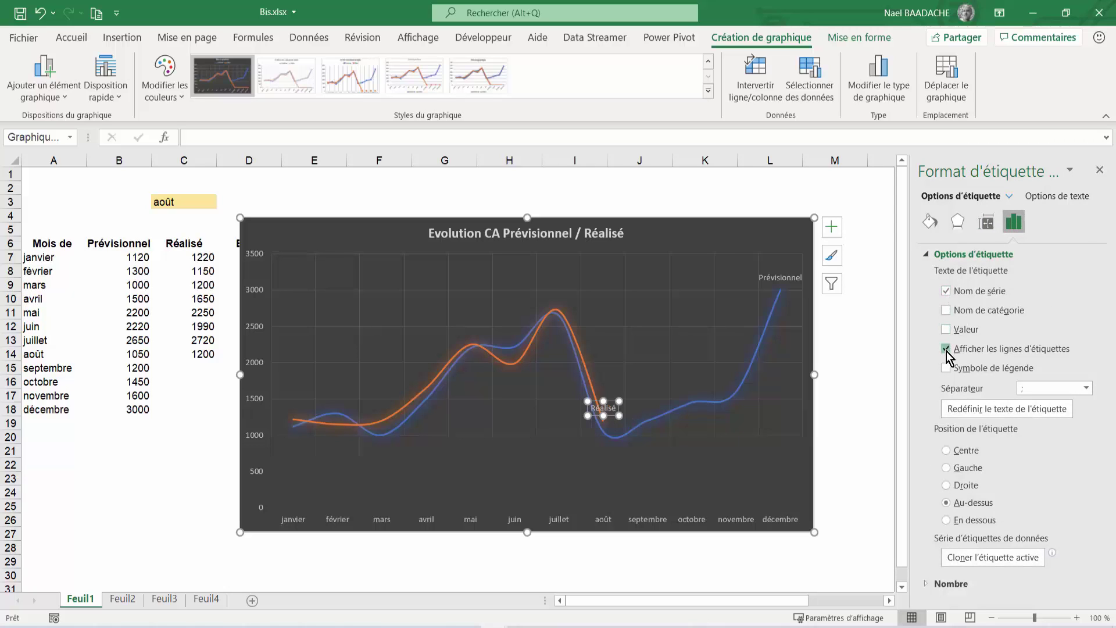
left_click(1098, 172)
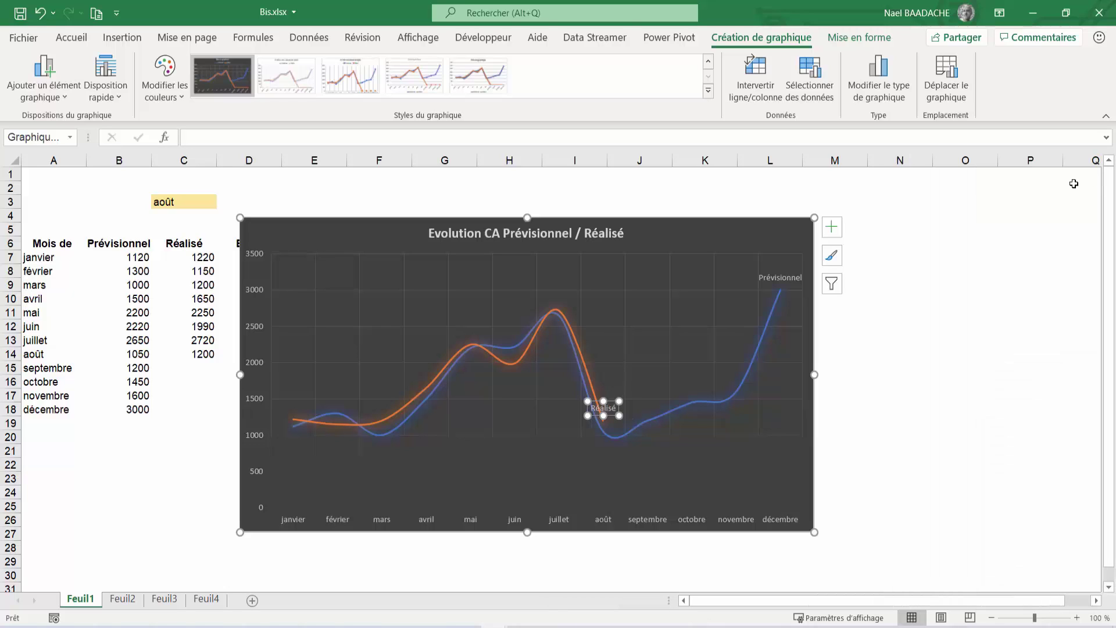
left_click(161, 205)
- Set the month in C3 to octobre and move the chart right to uncover columns D–E
left_click(222, 202)
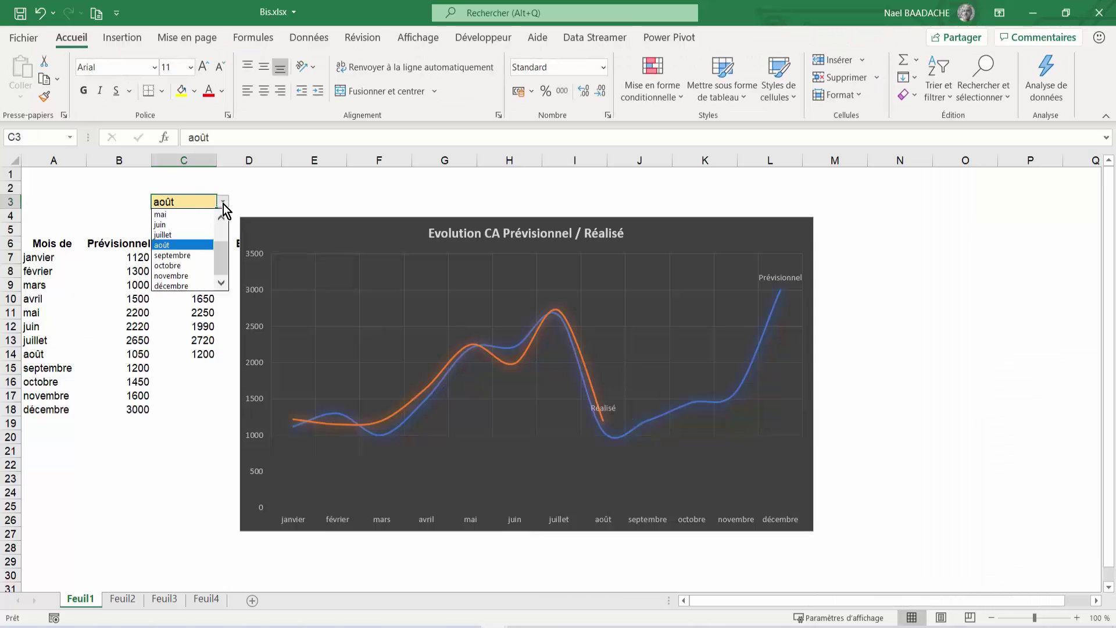
left_click(174, 267)
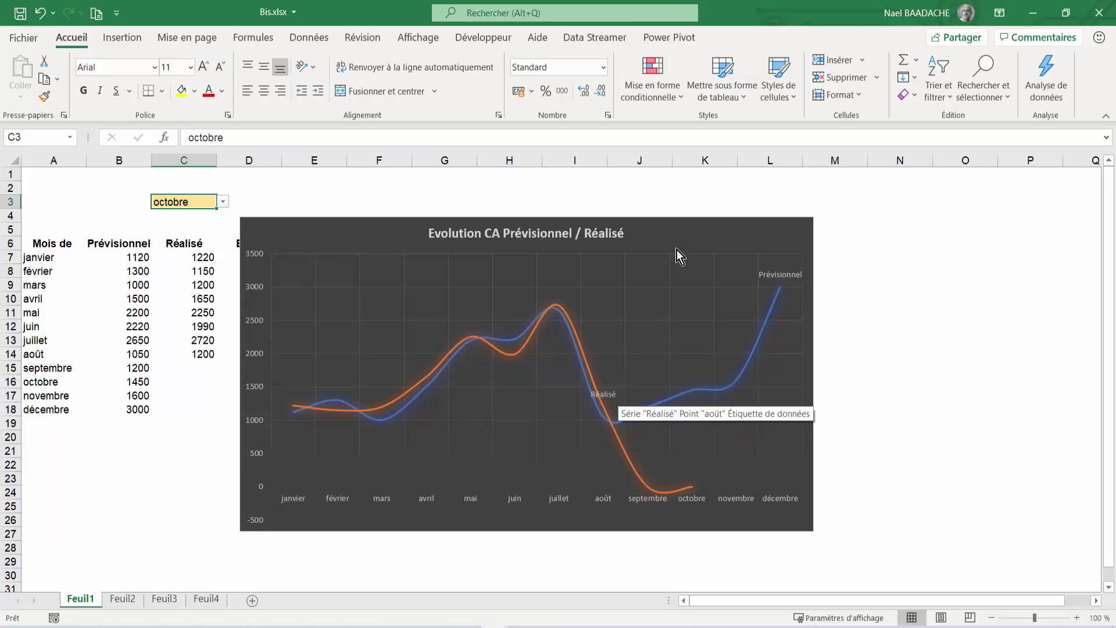
left_click_drag(679, 225, 866, 201)
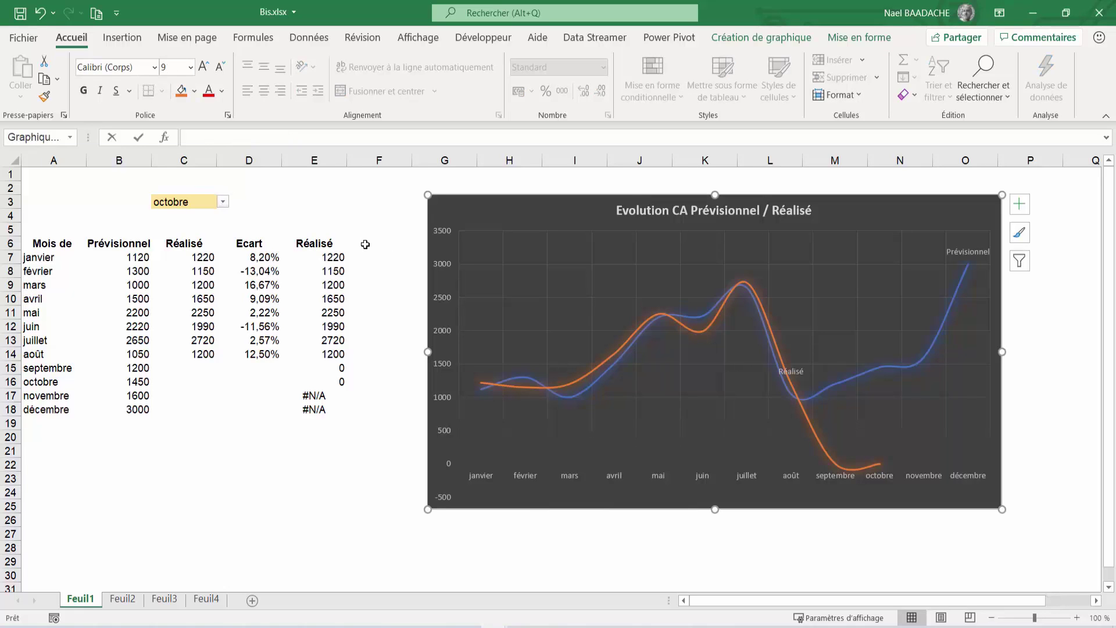
- Add the header 'Réalisé' in cell F6
left_click(388, 246)
type("Réa")
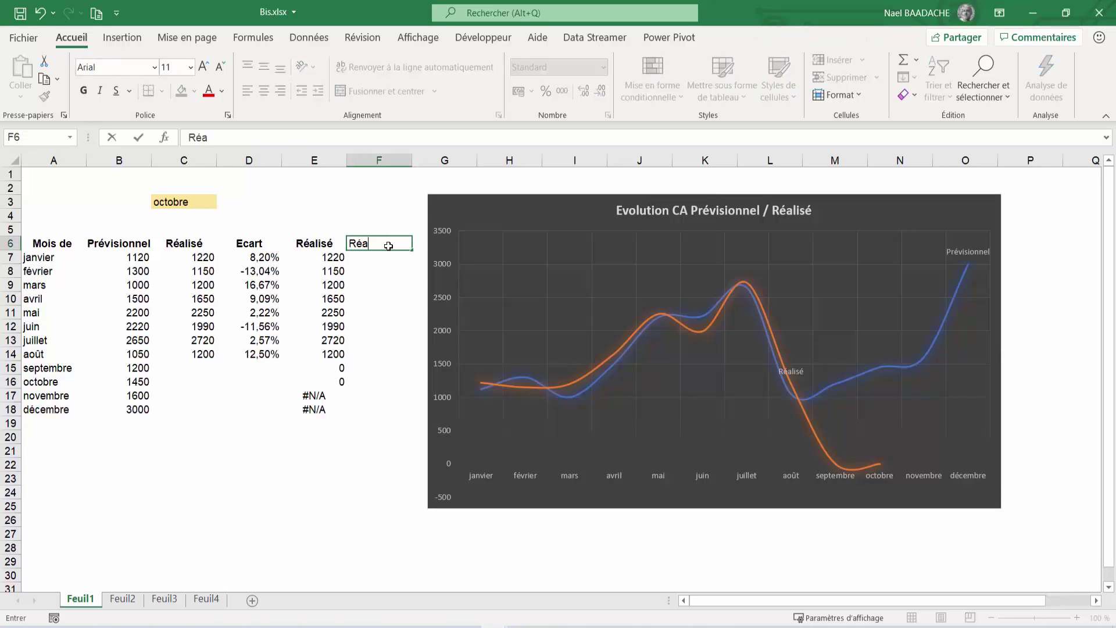
type("lisé")
key("Return")
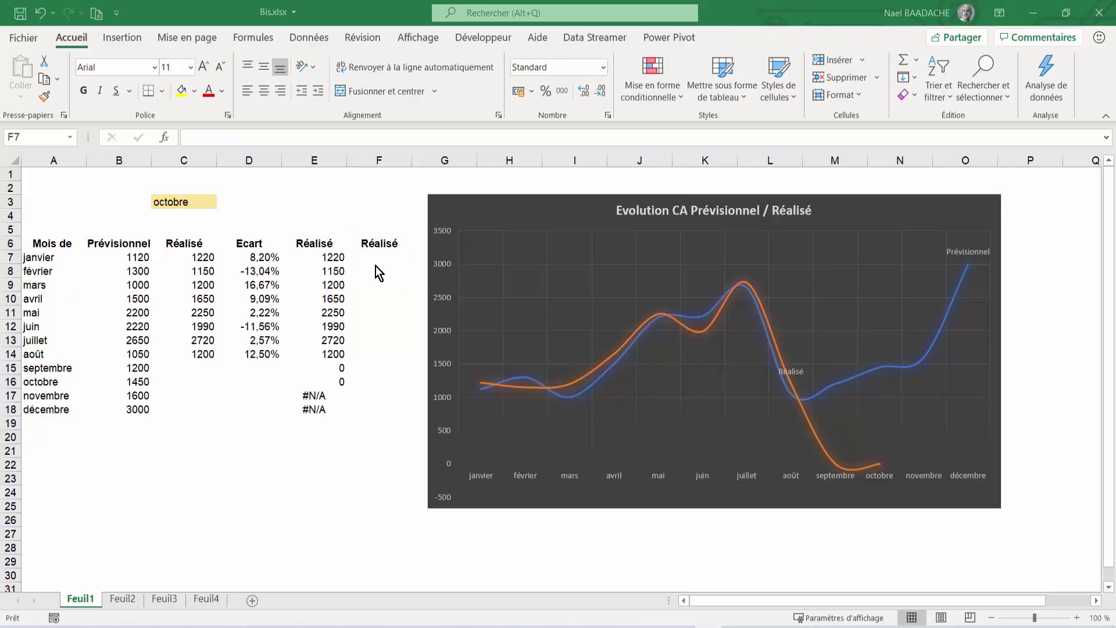
- Enter the formula =SI($C$3=A7;C7;NA()) in F7
type("=")
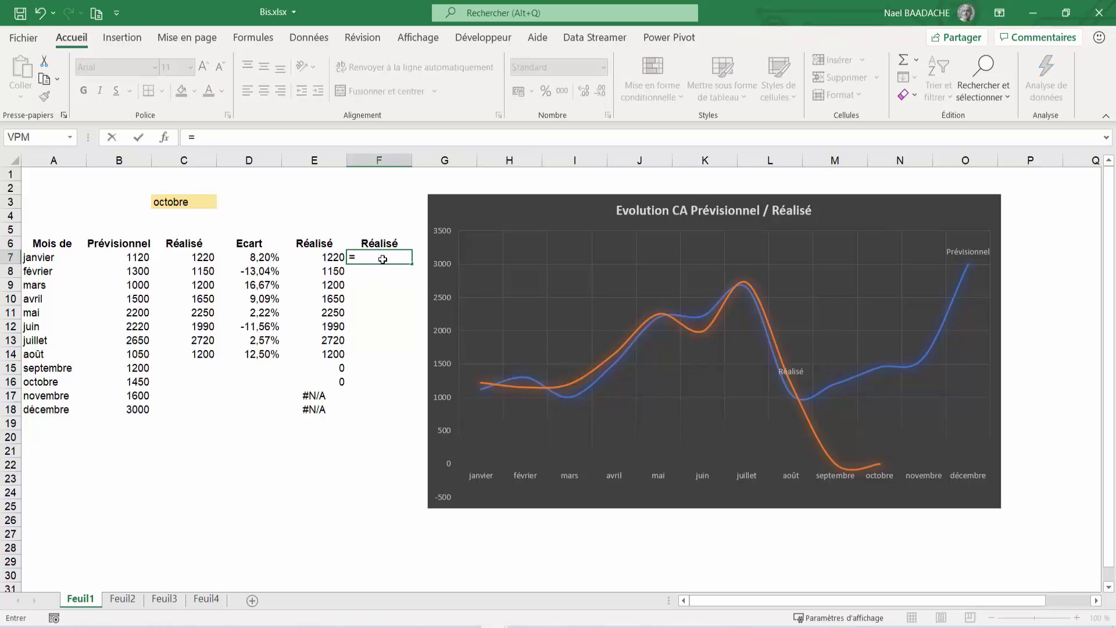
type("si(")
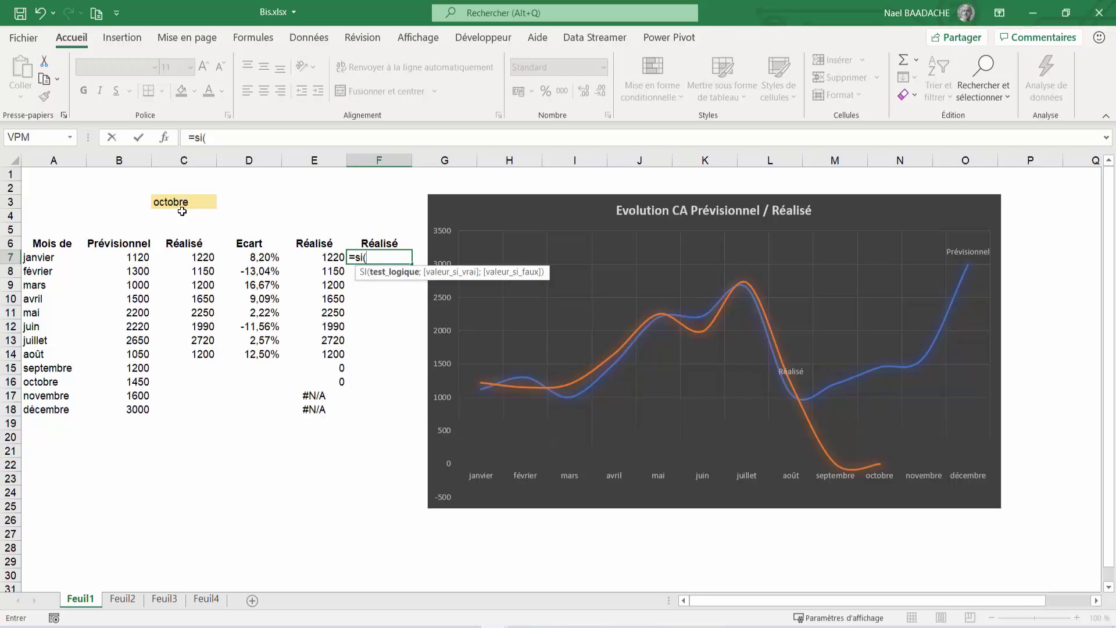
left_click(182, 211)
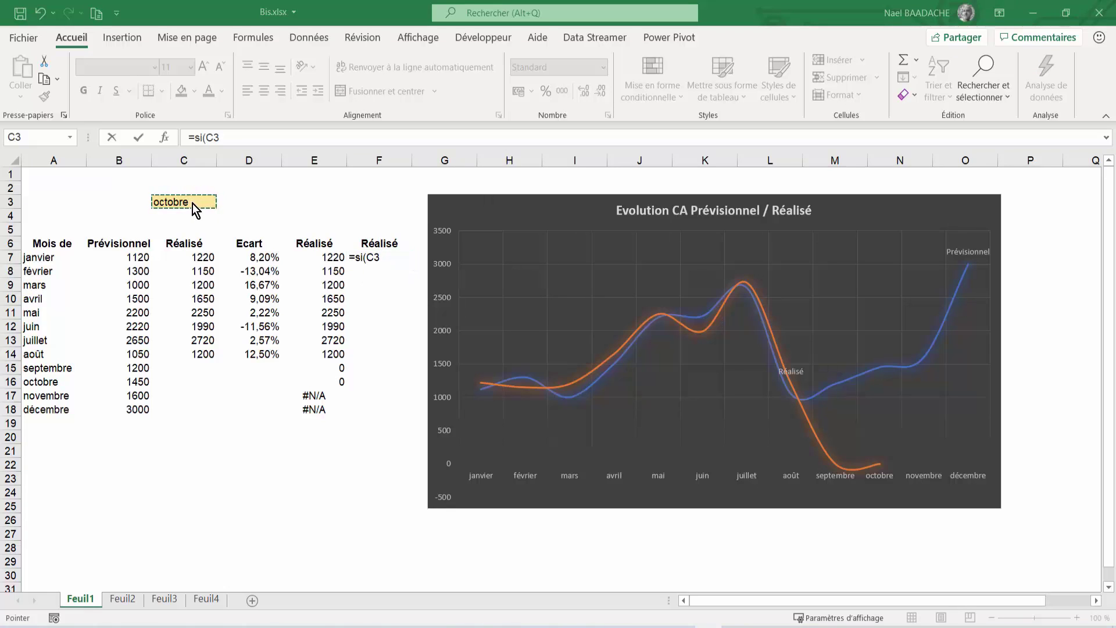
left_click(380, 257)
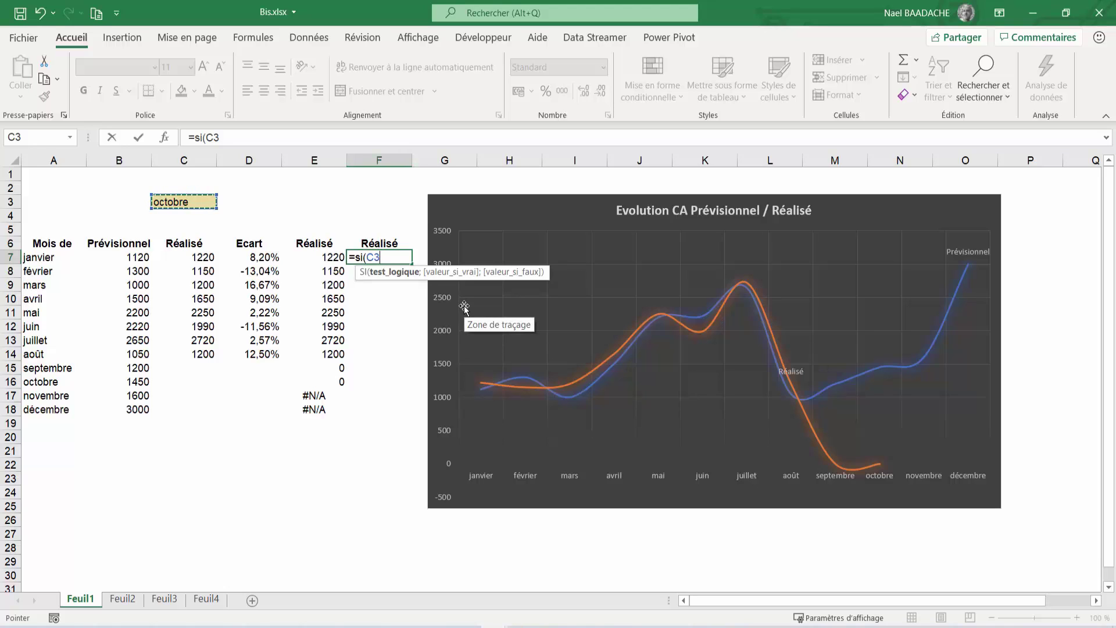
key("F4")
type("$C$3=")
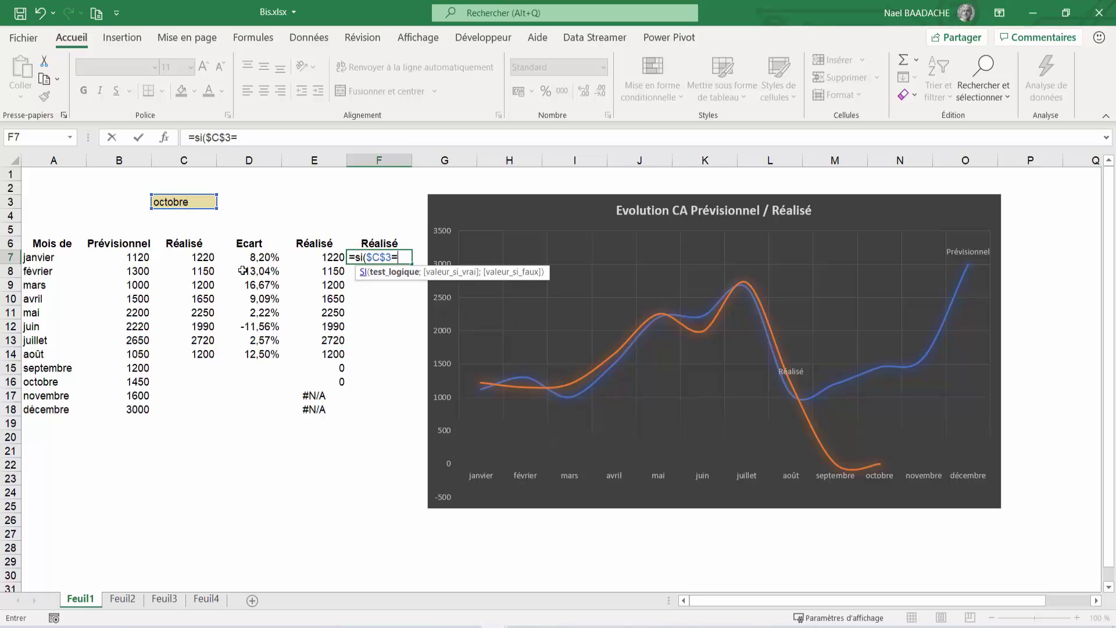
left_click(42, 258)
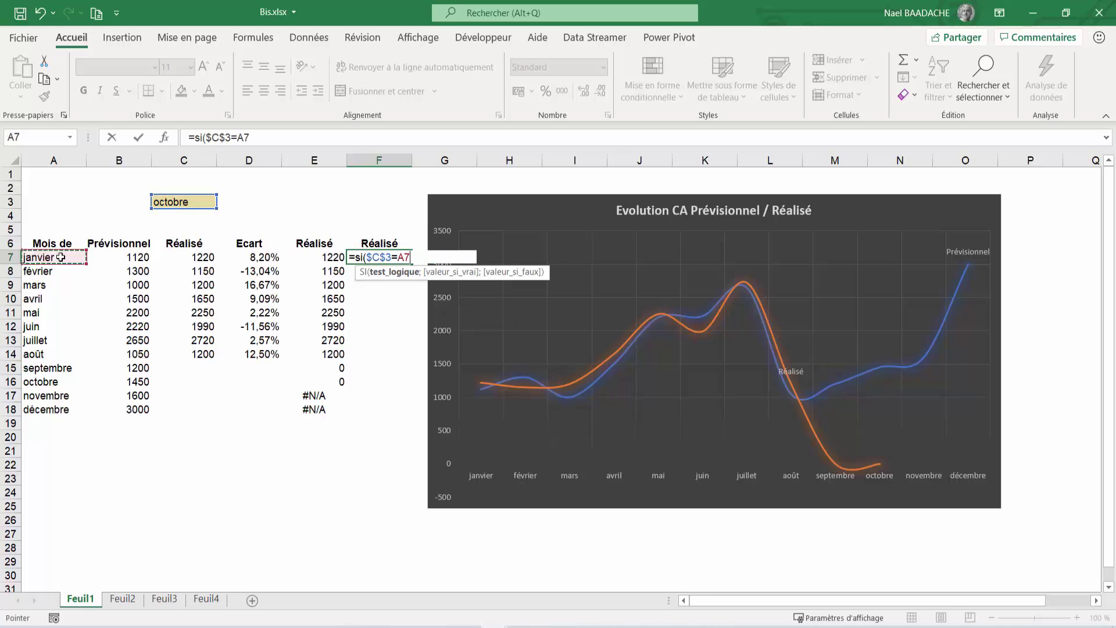
type(";")
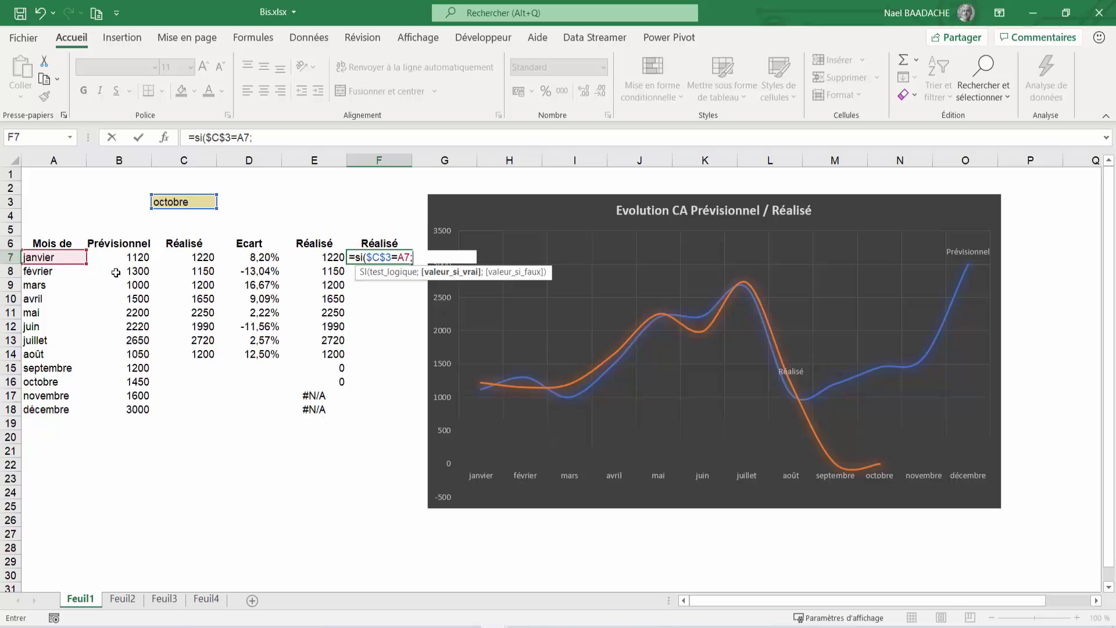
left_click(202, 260)
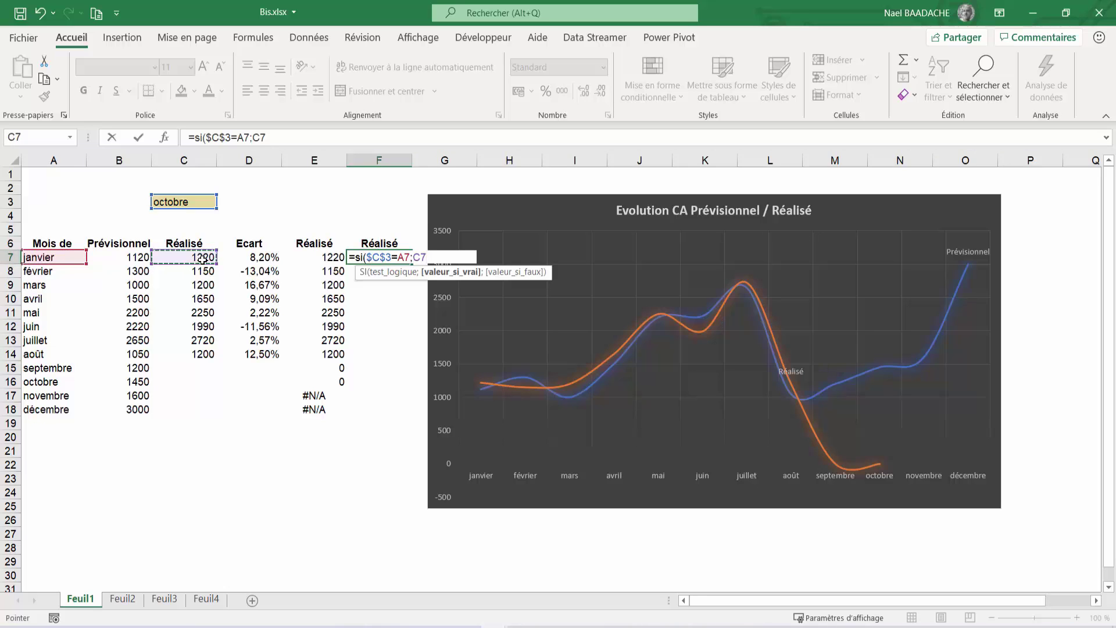
type(";")
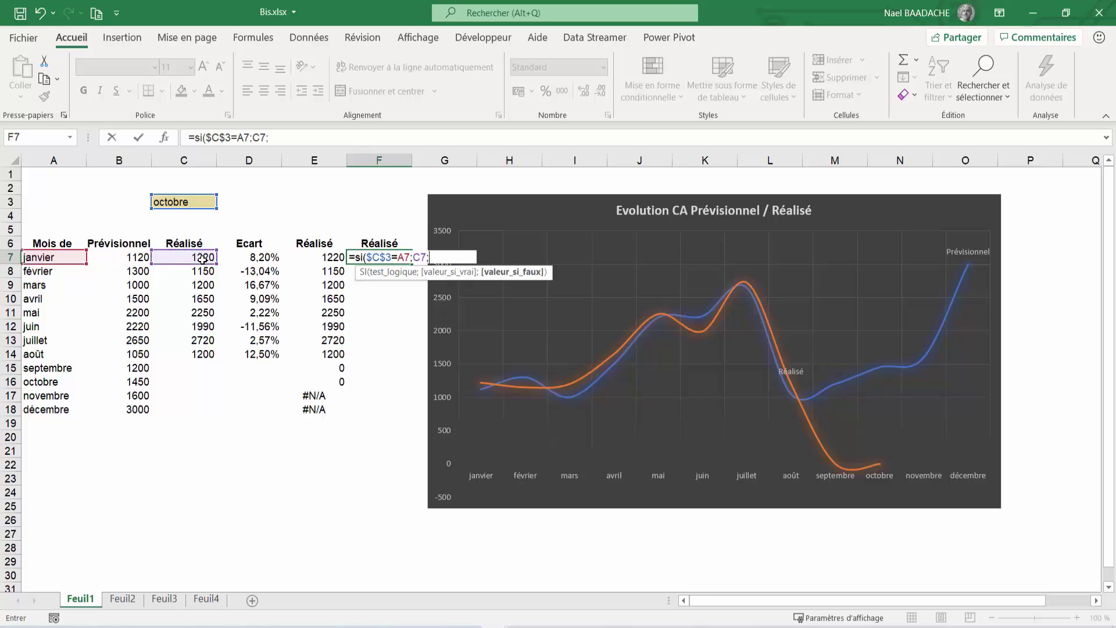
type("n")
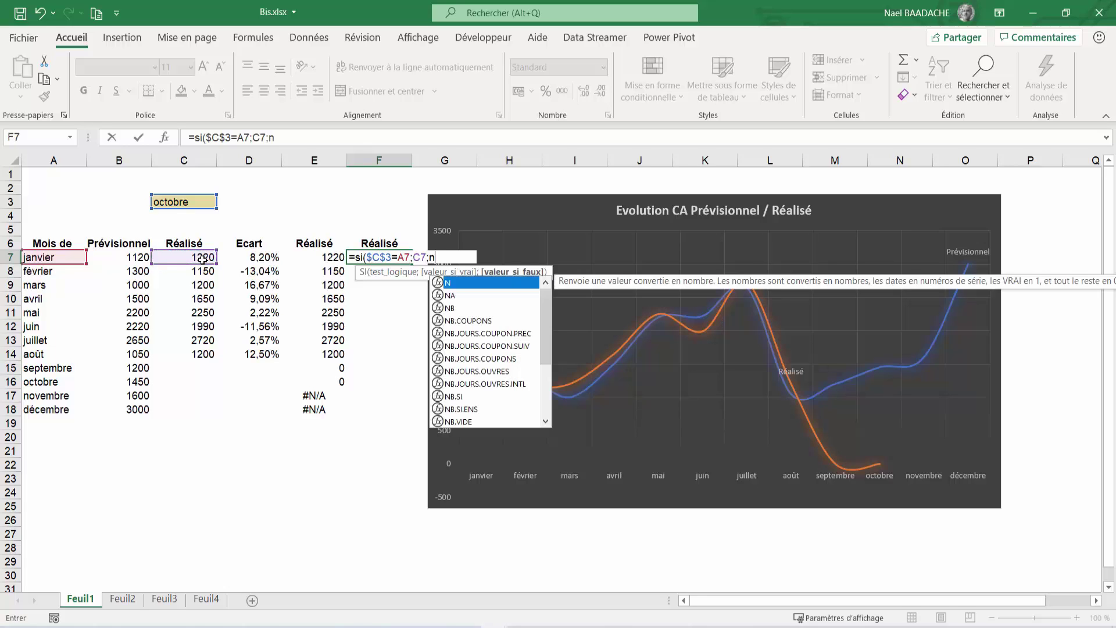
type("a()")
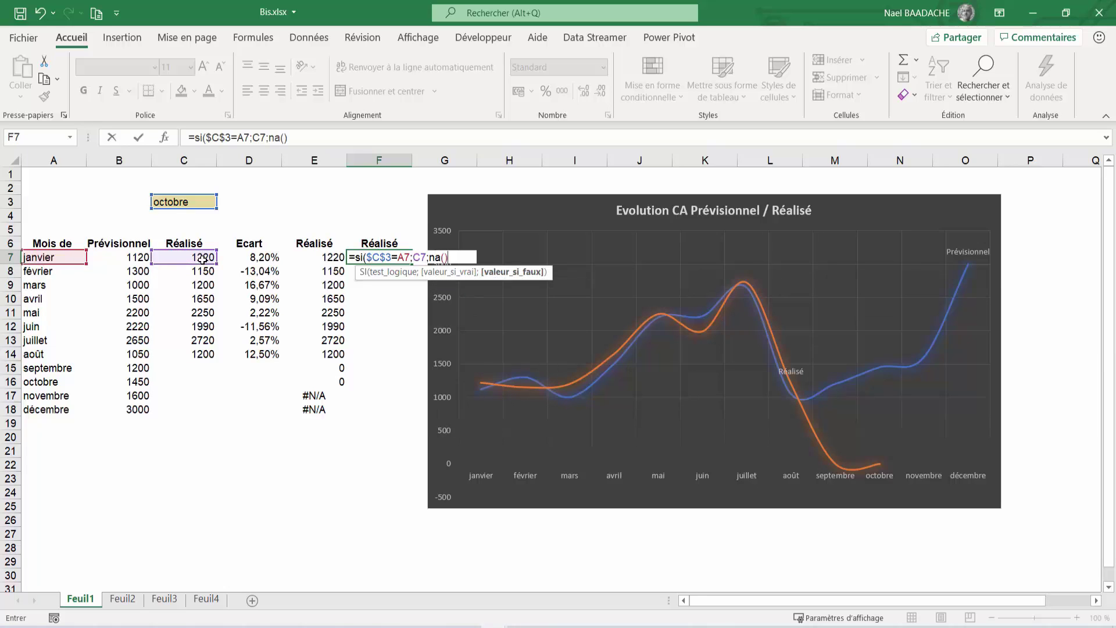
type(")")
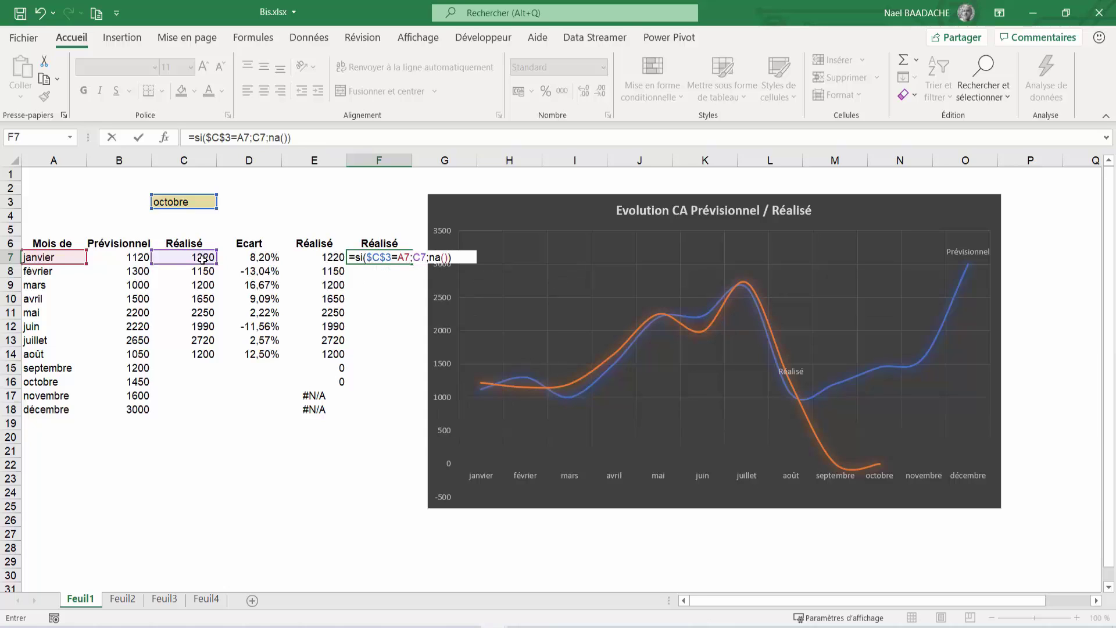
key("Return")
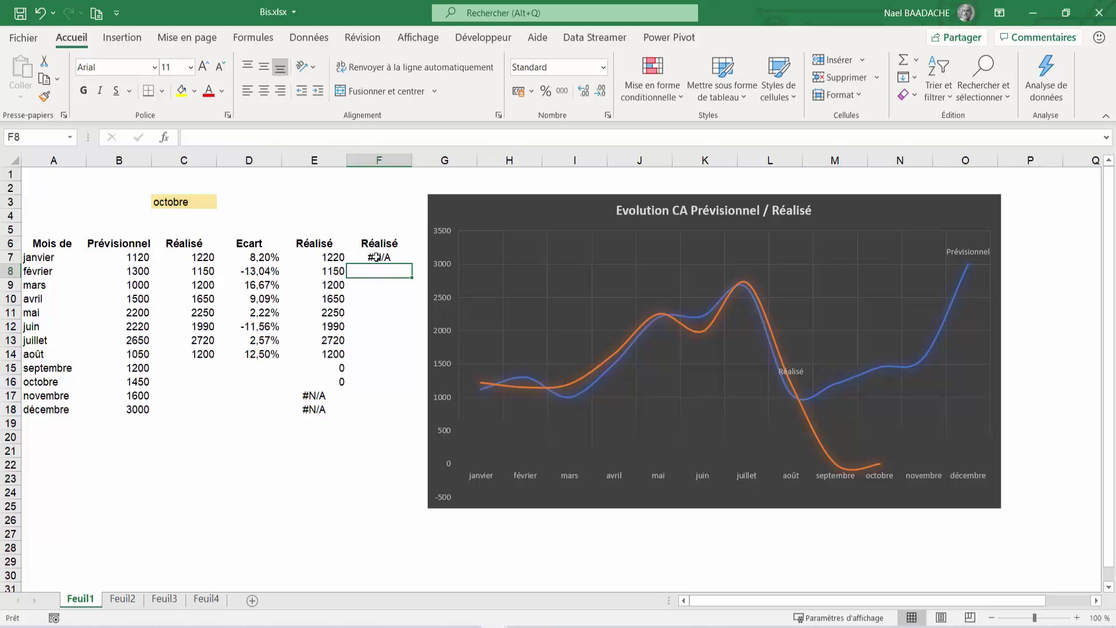
- Check the F7 formula against the month in C3 and fill it down to F18
left_click(376, 257)
left_click(166, 201)
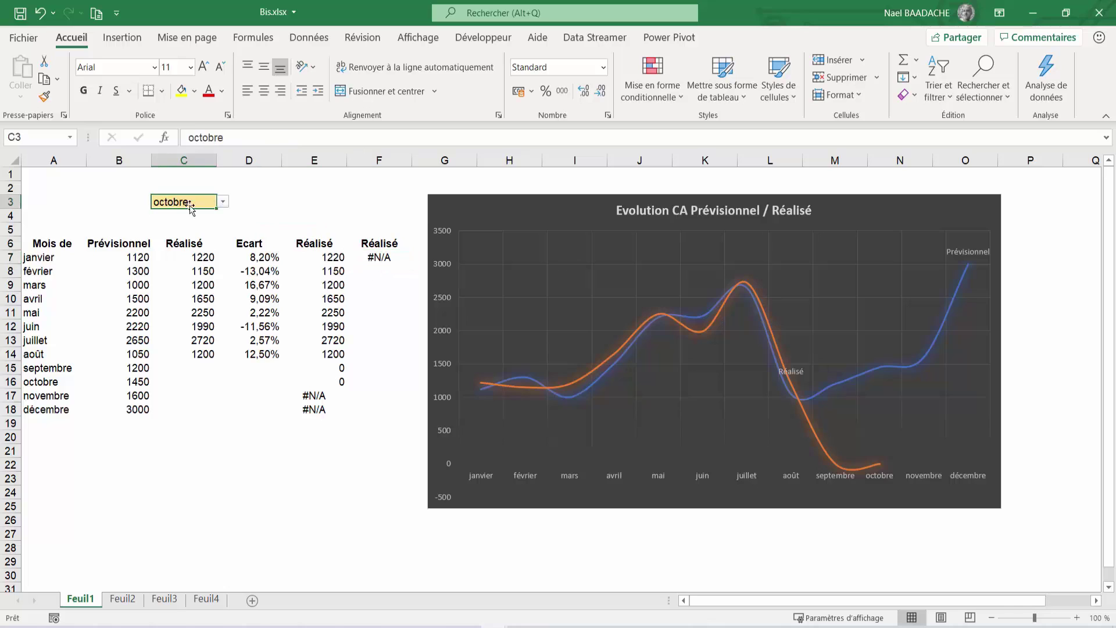
left_click(377, 259)
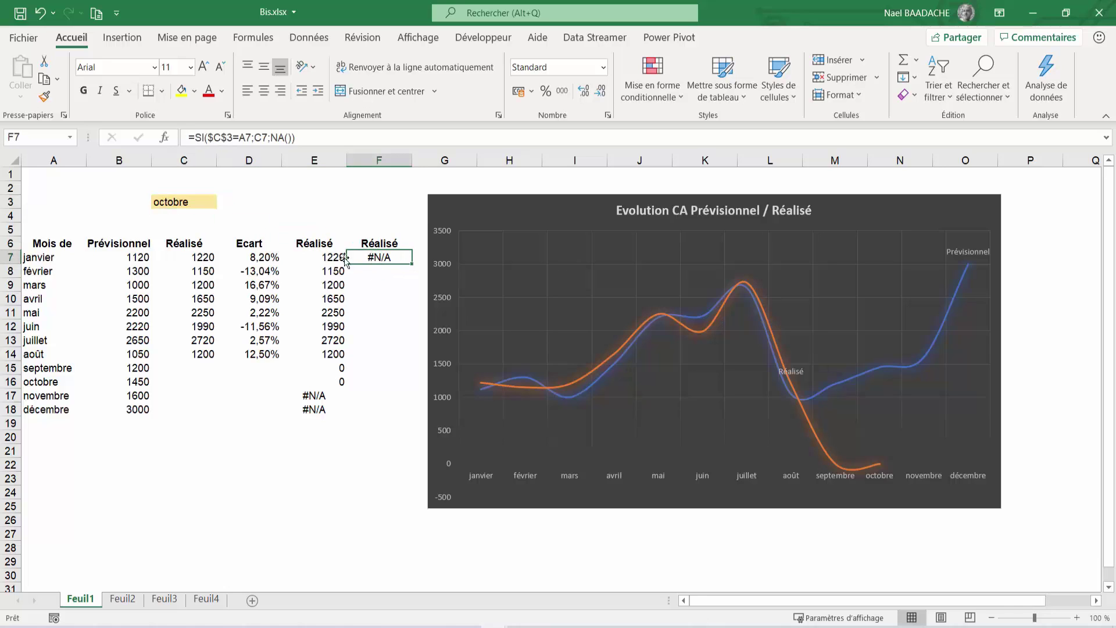
double_click(411, 266)
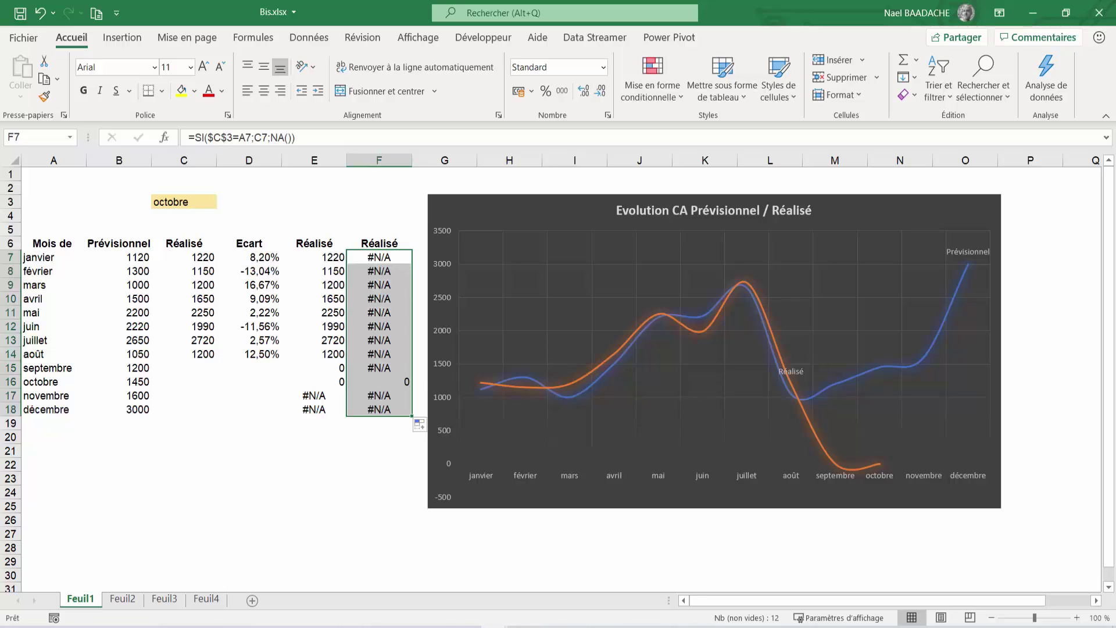
left_click(202, 364)
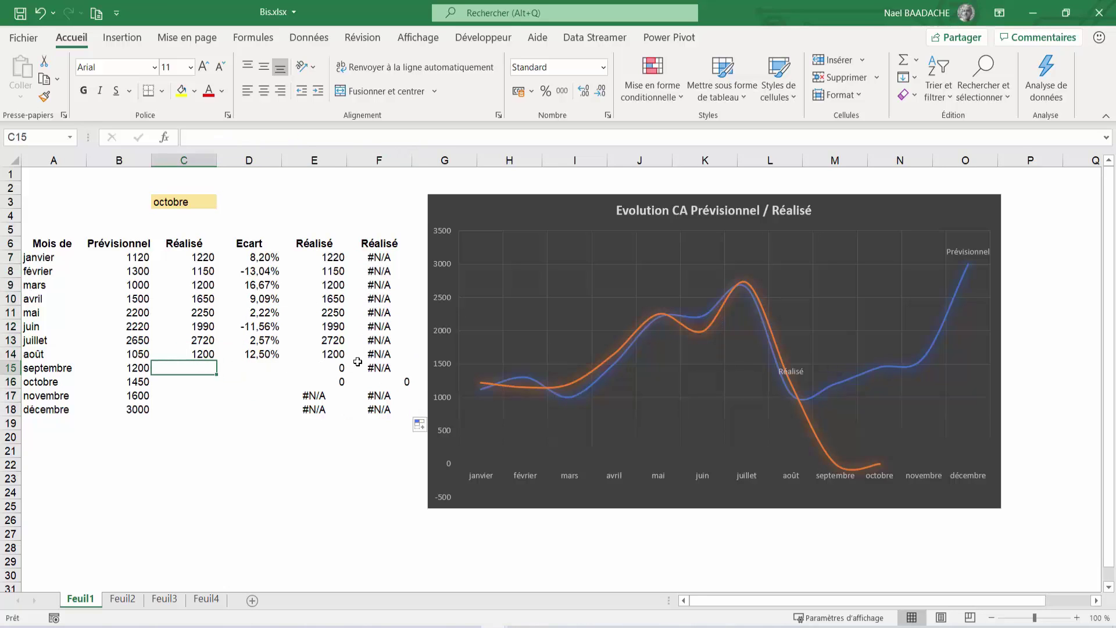
- Enter Réalisé values 1300 for septembre and 1550 for octobre
type("1300")
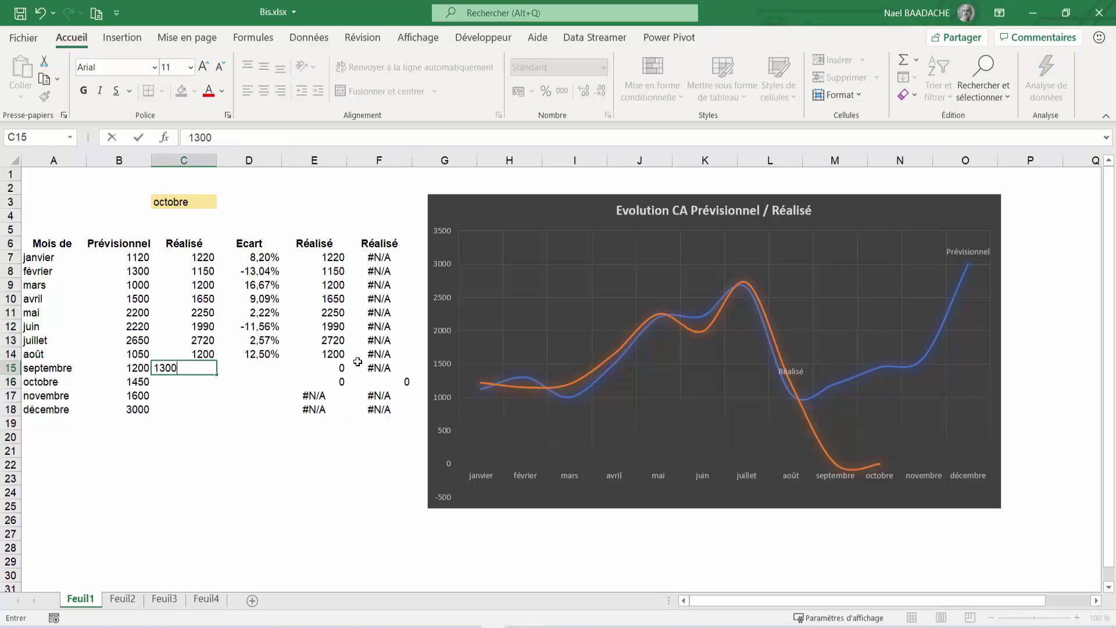
key("Return")
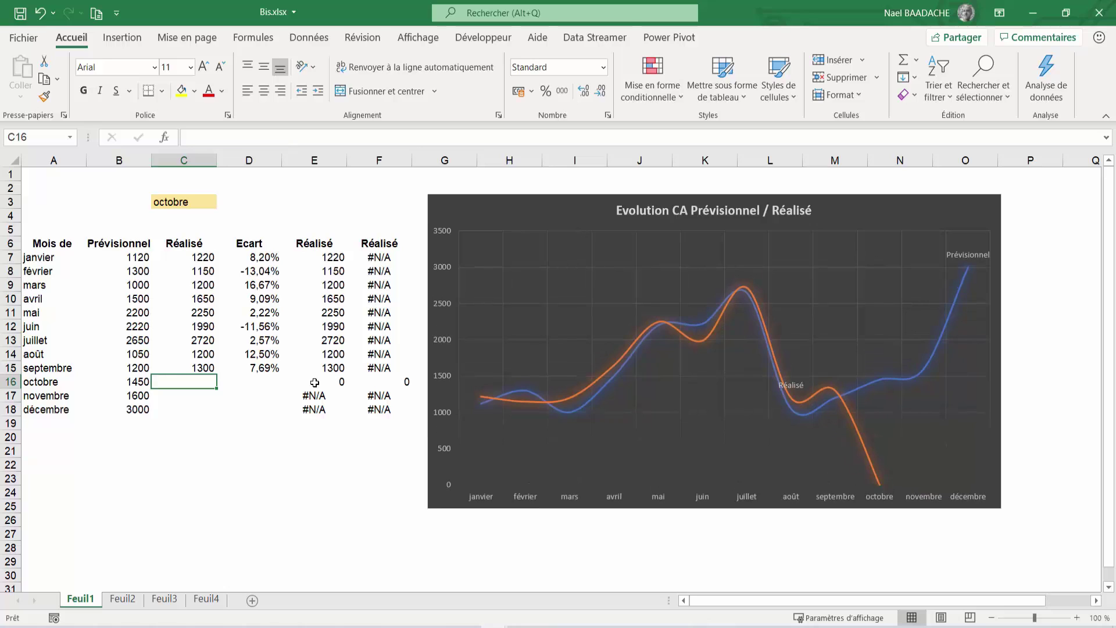
type("1550")
key("Return")
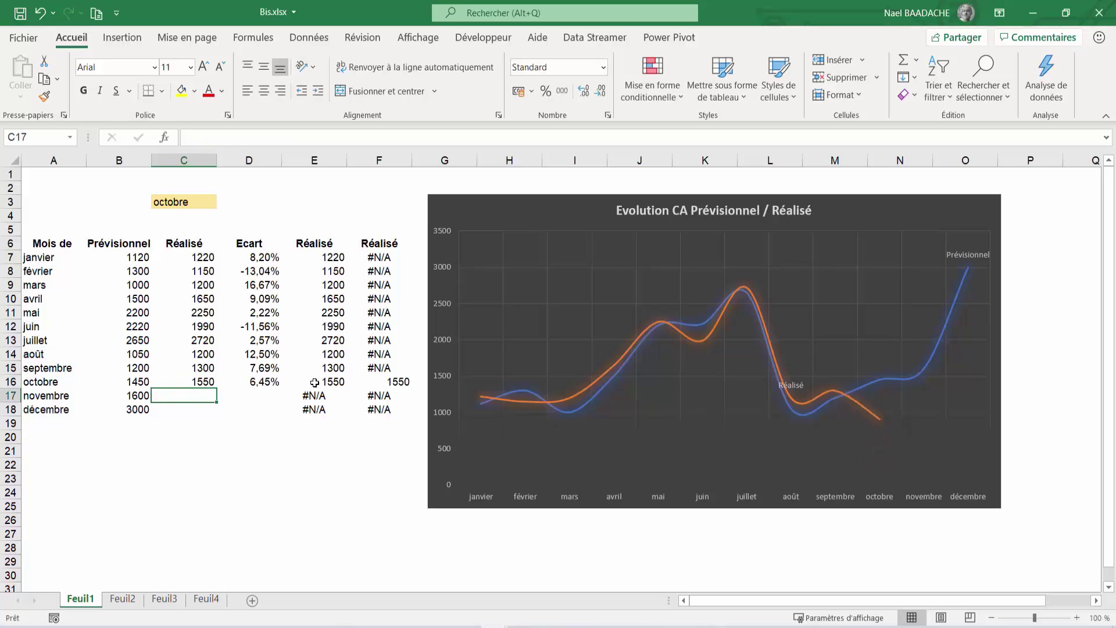
left_click(401, 381)
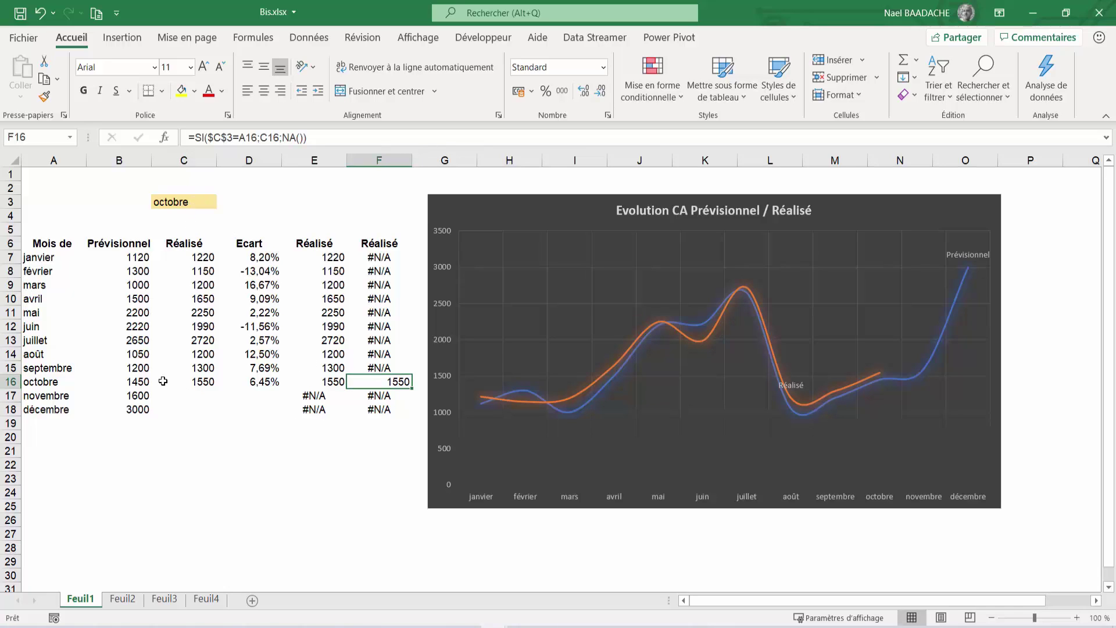
- Set the month in C3 to août and check that F14 shows 1200
left_click(204, 201)
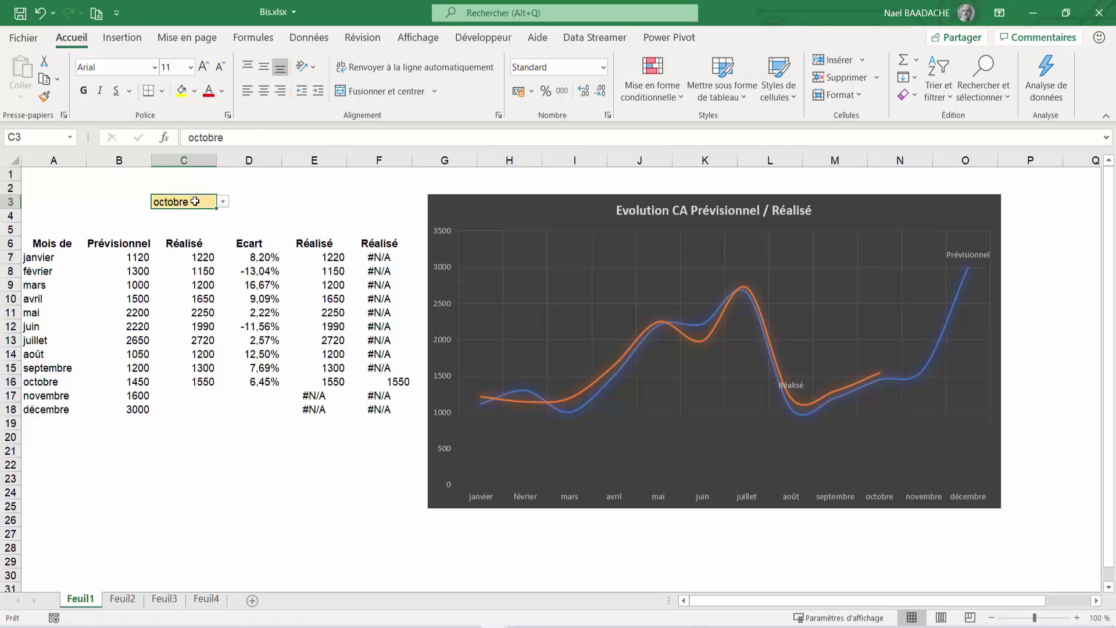
left_click(222, 202)
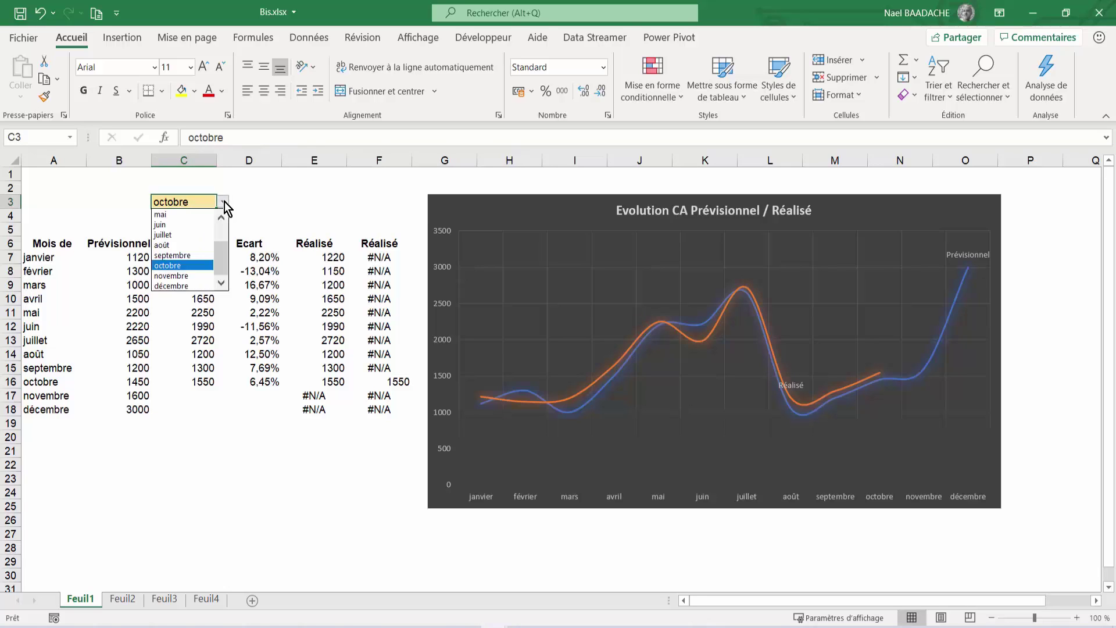
left_click(186, 249)
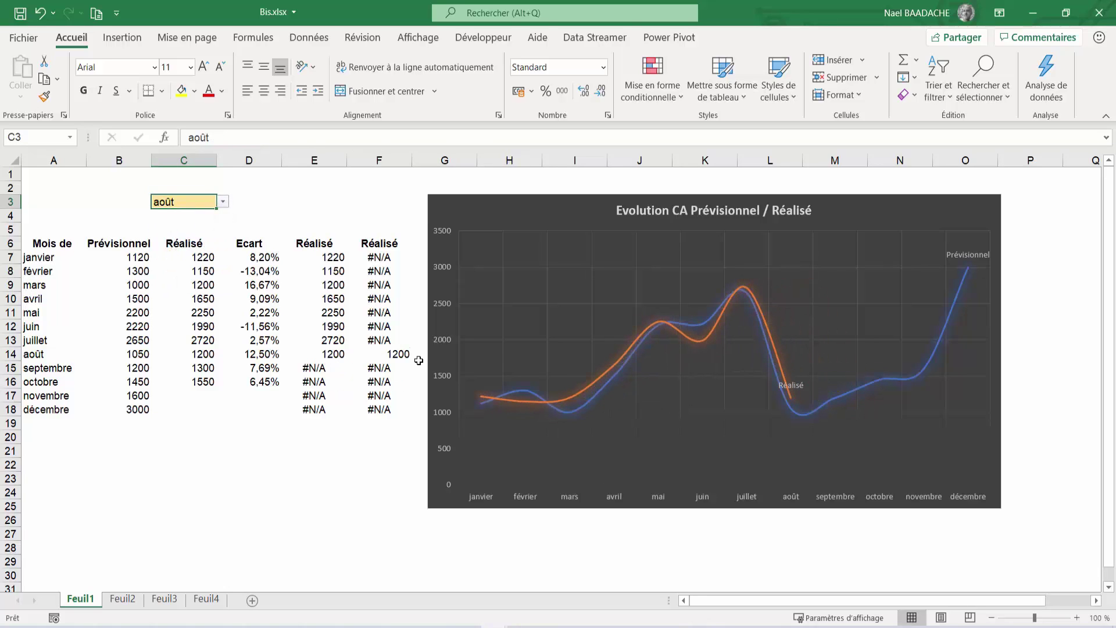
left_click(395, 355)
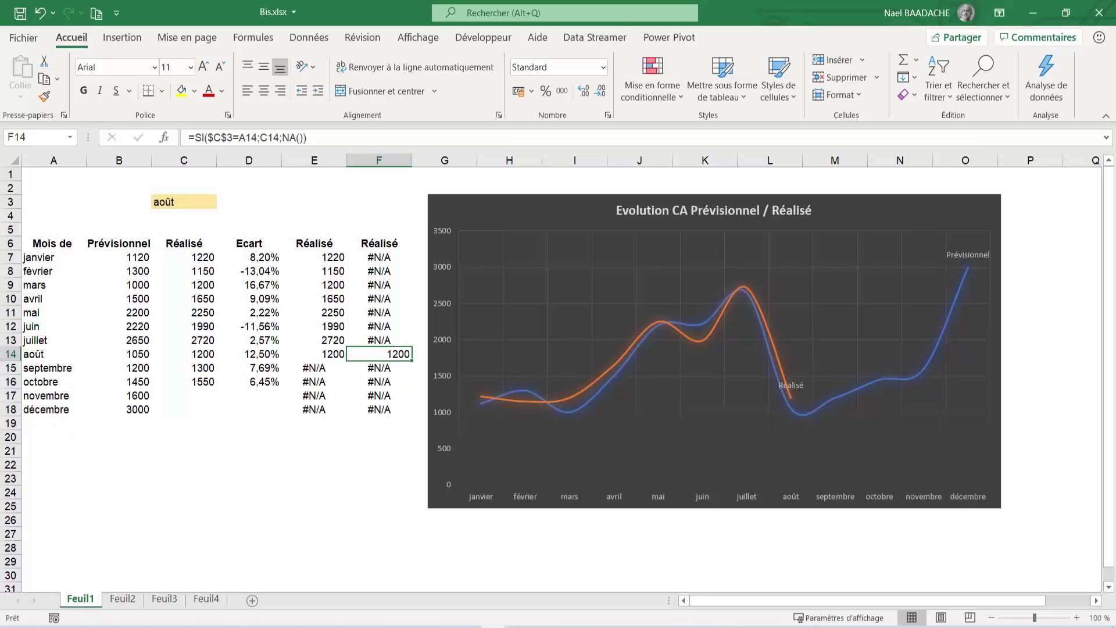
left_click(454, 459)
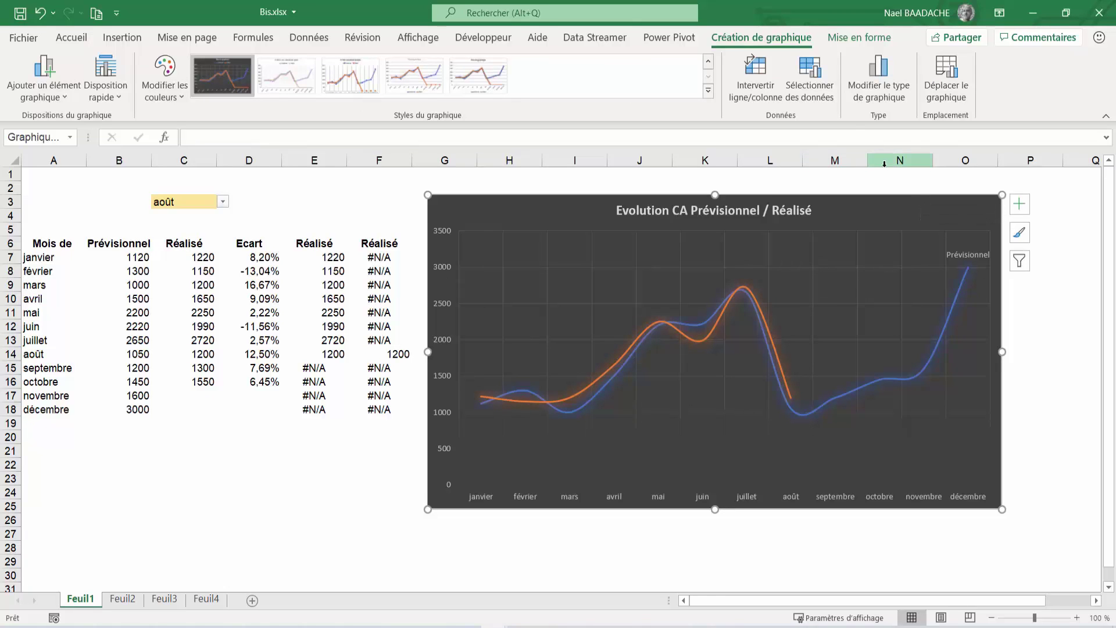
- Add a chart series named from F6 (Réalisé) with values F7:F18
left_click(822, 76)
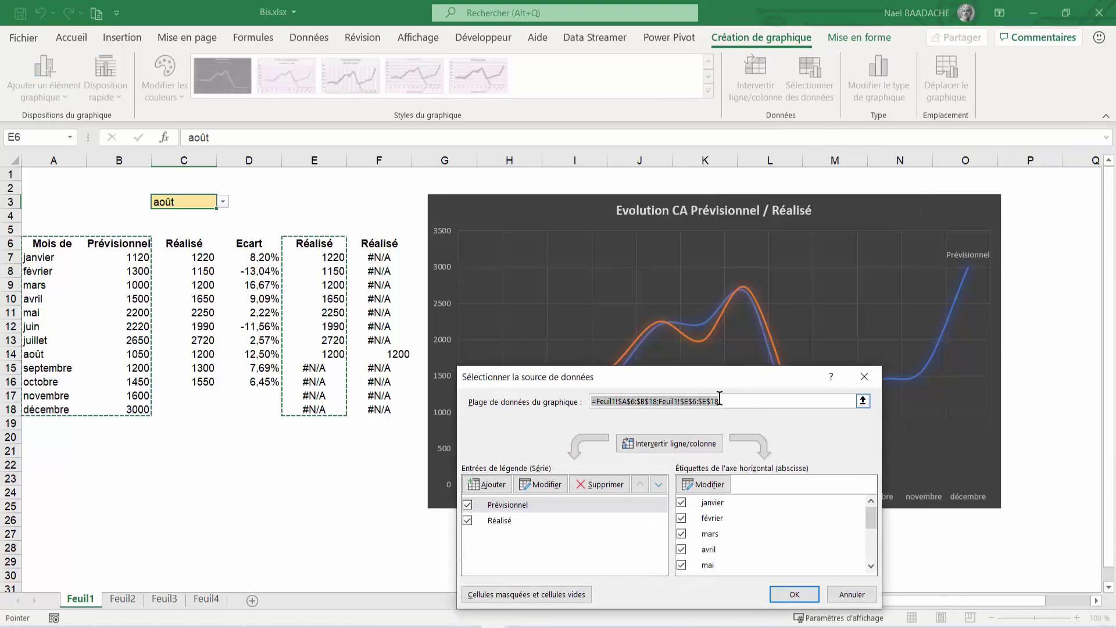
left_click_drag(701, 378, 913, 280)
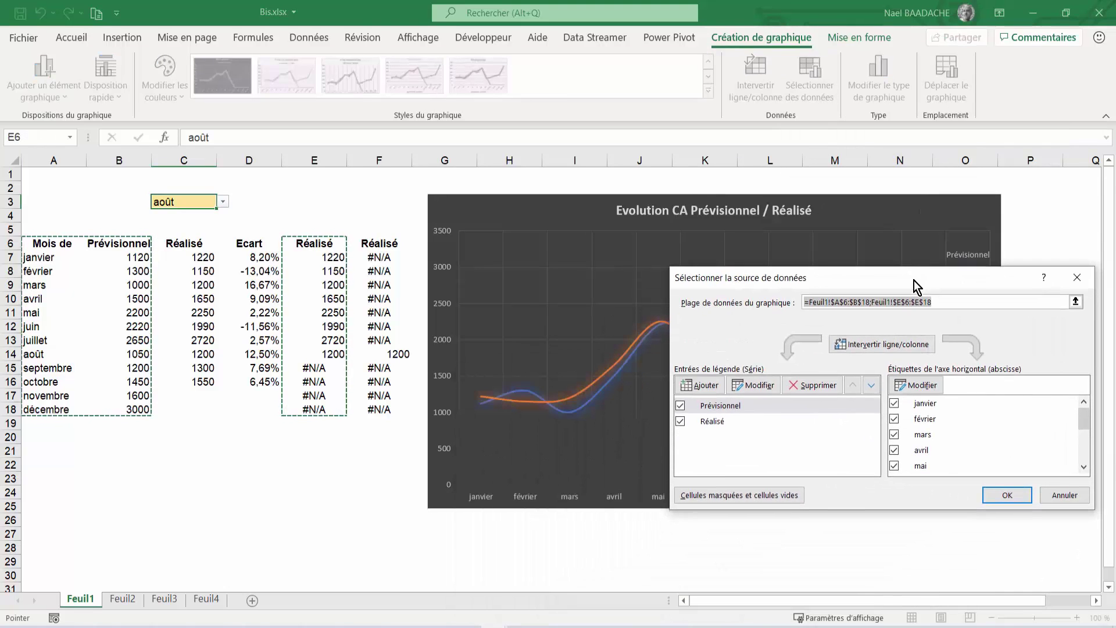
left_click(703, 384)
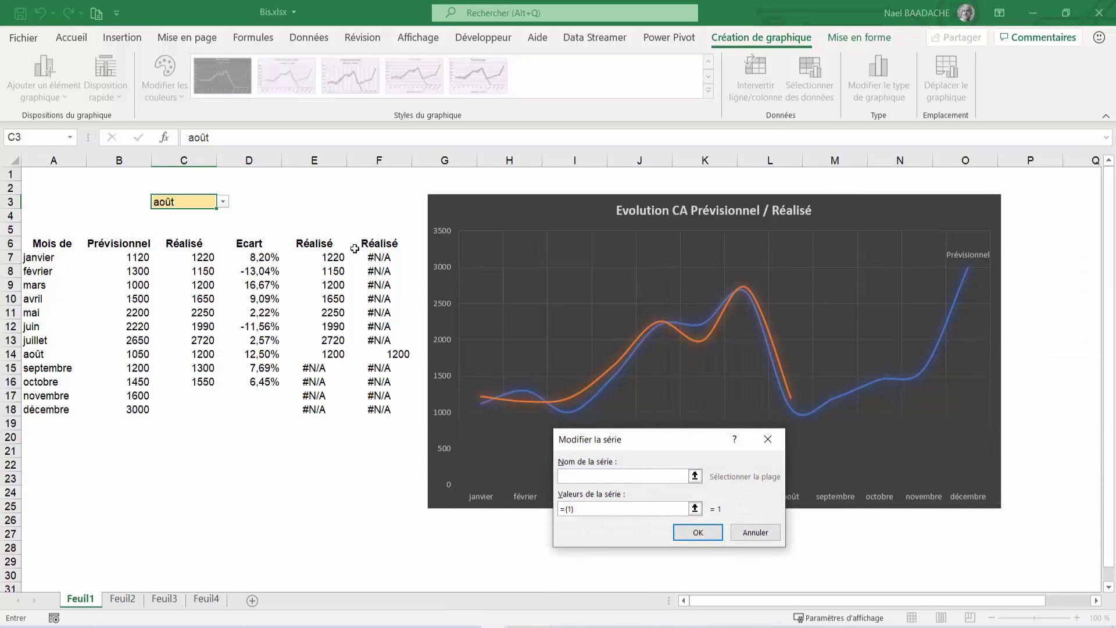
left_click(372, 243)
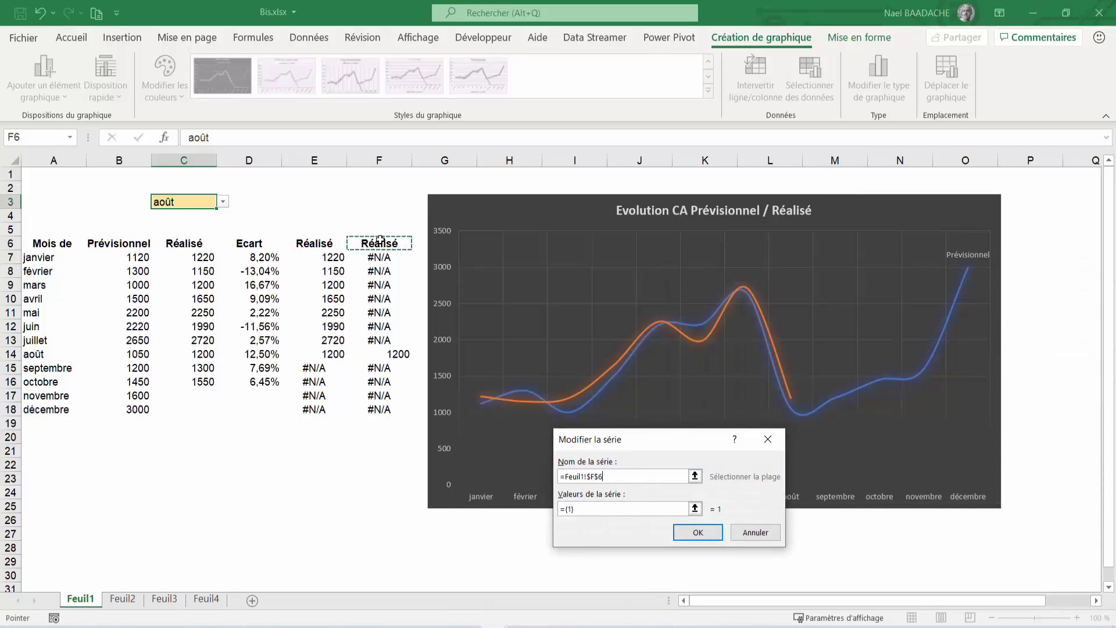
left_click(588, 507)
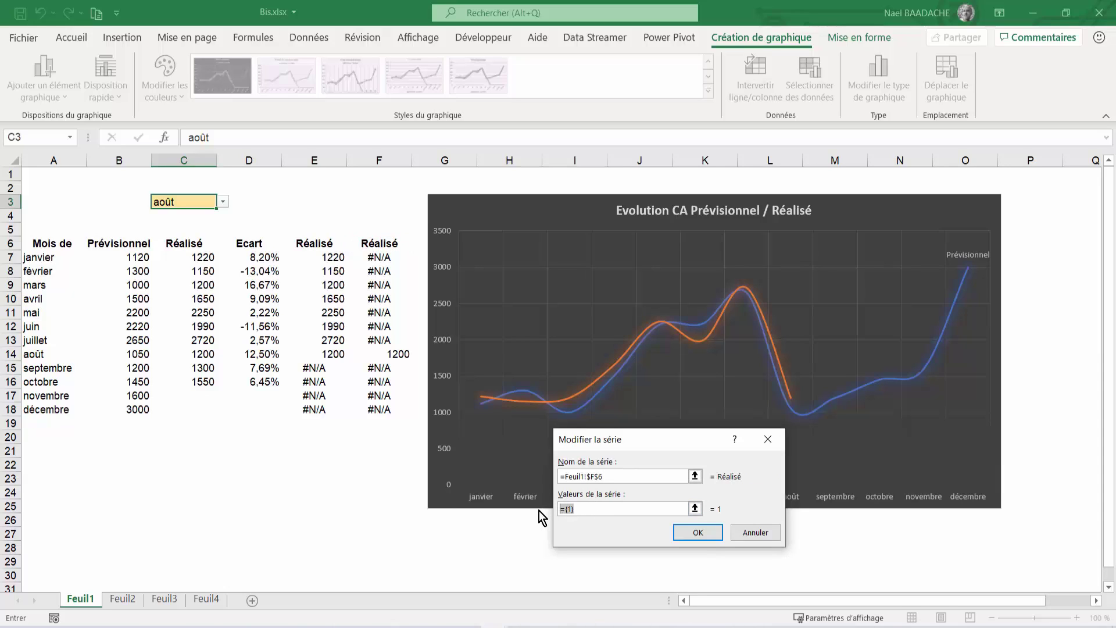
left_click_drag(368, 257, 395, 409)
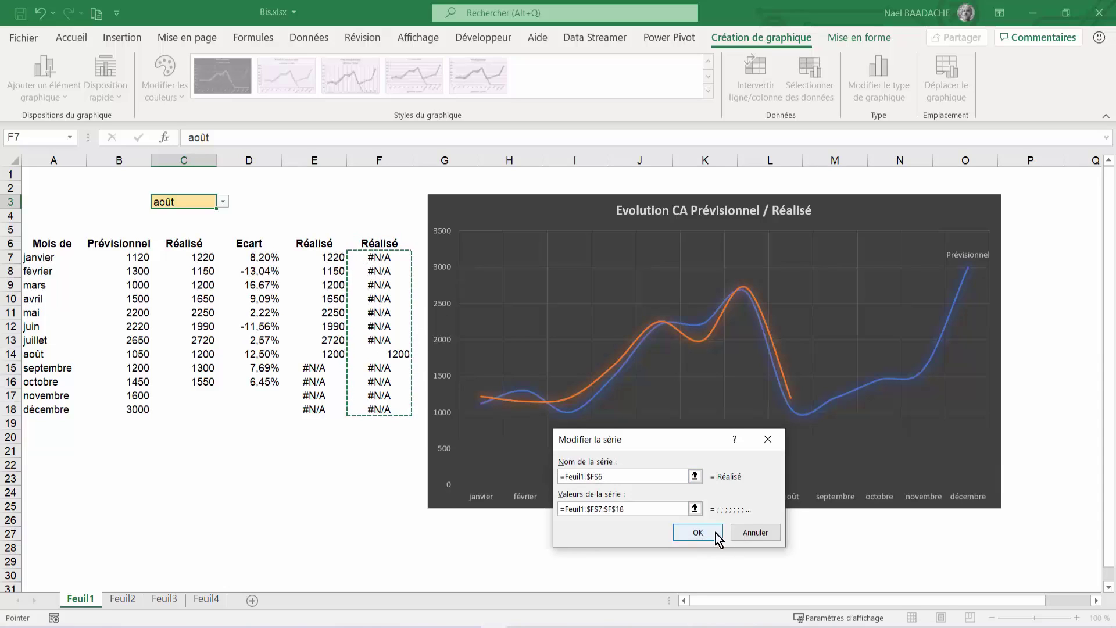
left_click(699, 534)
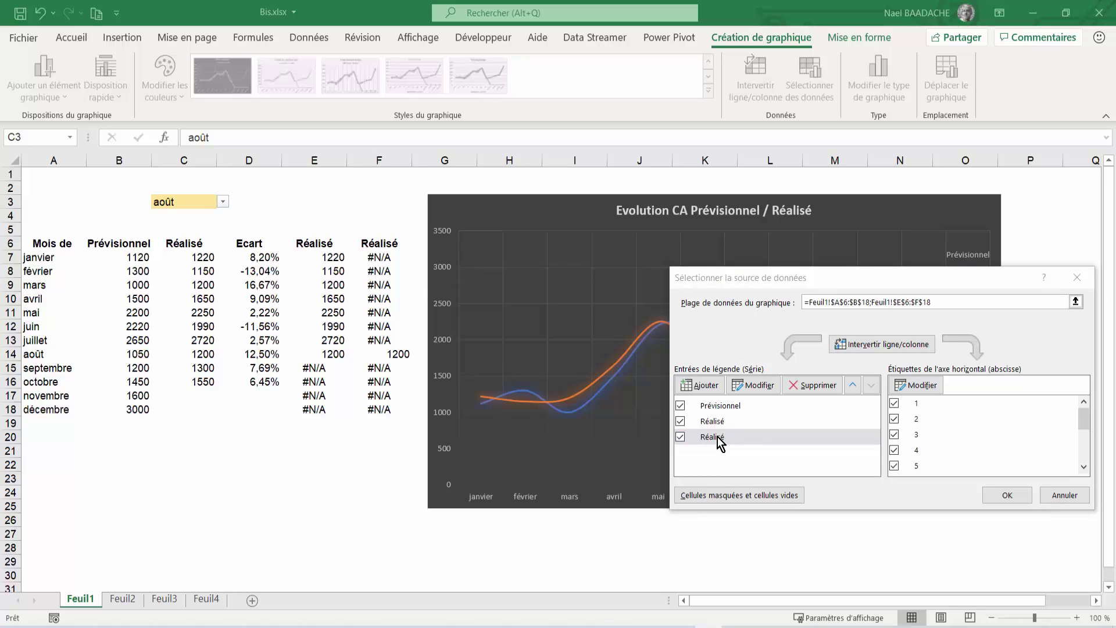
left_click(1007, 498)
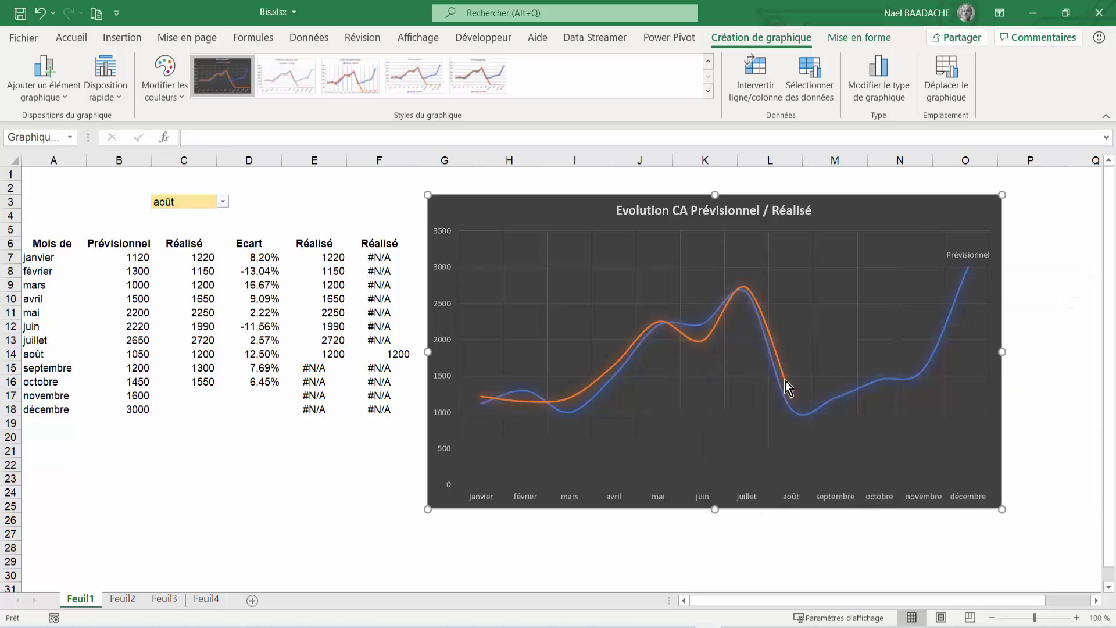
- Label the Réalisé series with its name only, not the value, positioned to the right (Droite)
left_click(790, 397)
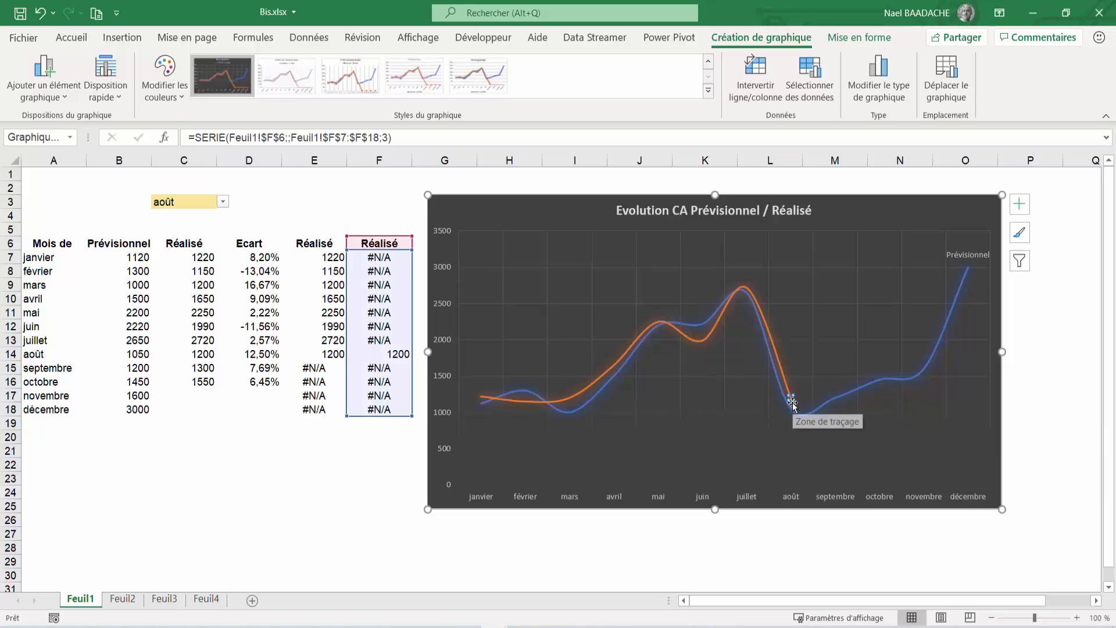
left_click(1019, 204)
left_click(284, 268)
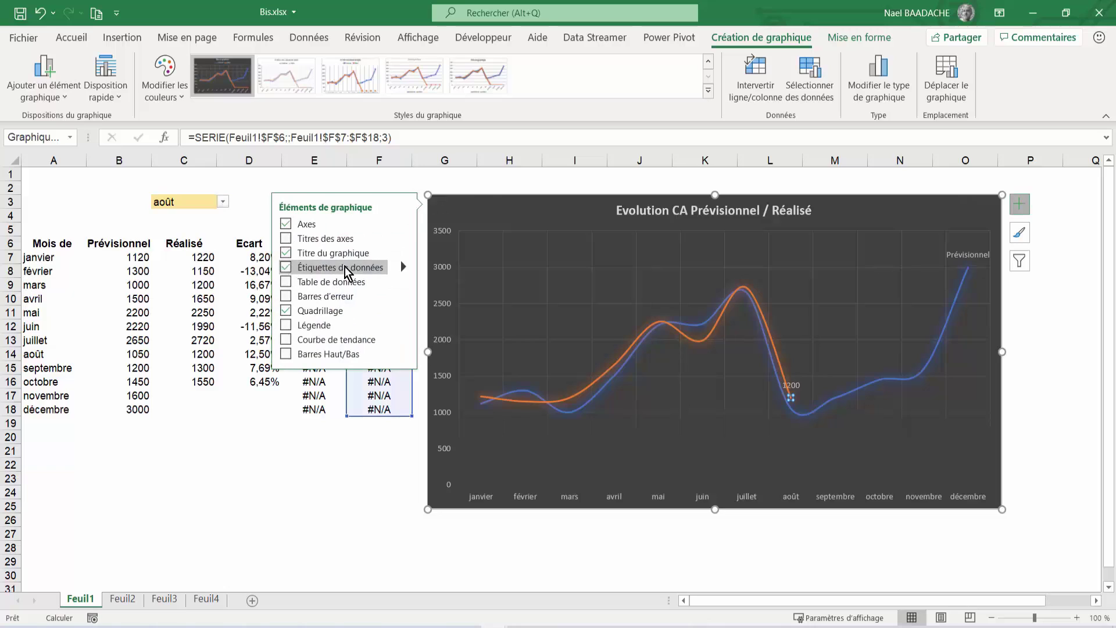
mouse_move(406, 267)
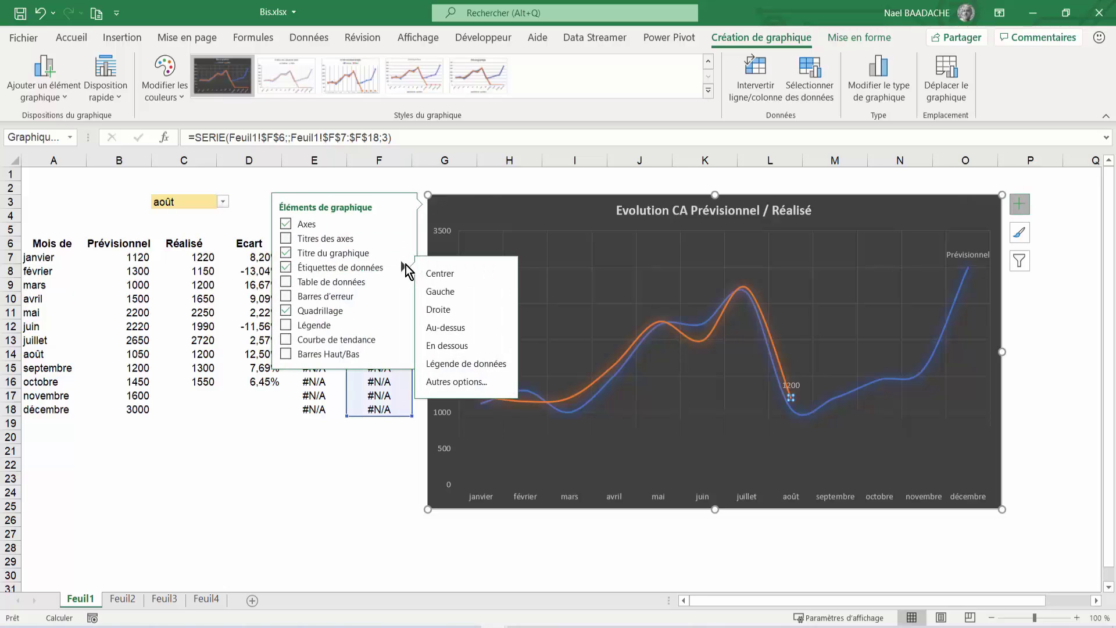
left_click(444, 382)
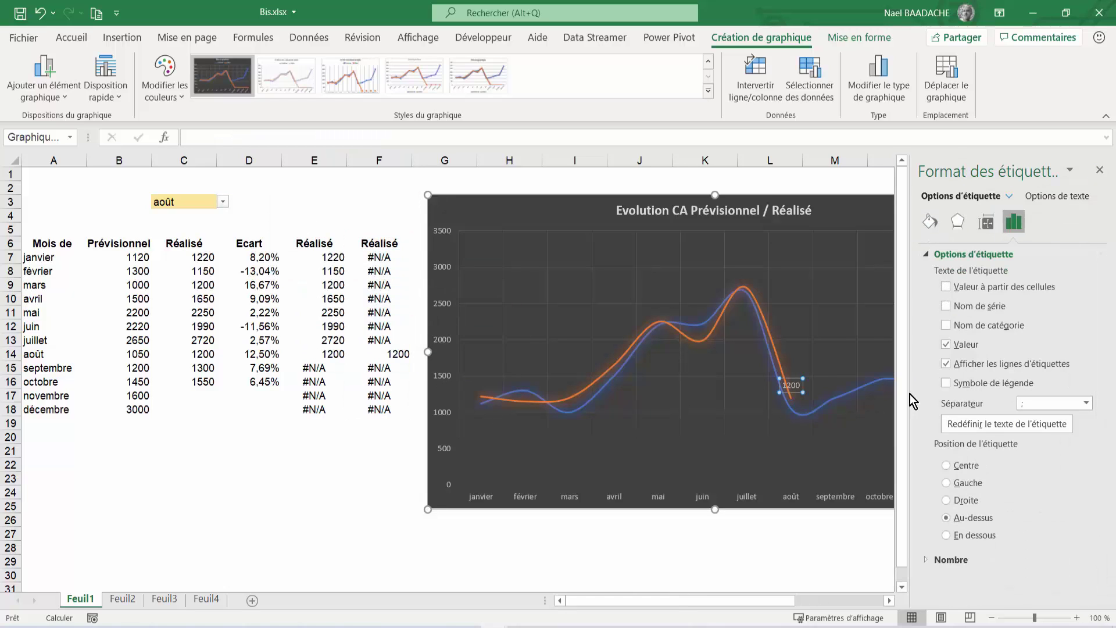
left_click(946, 305)
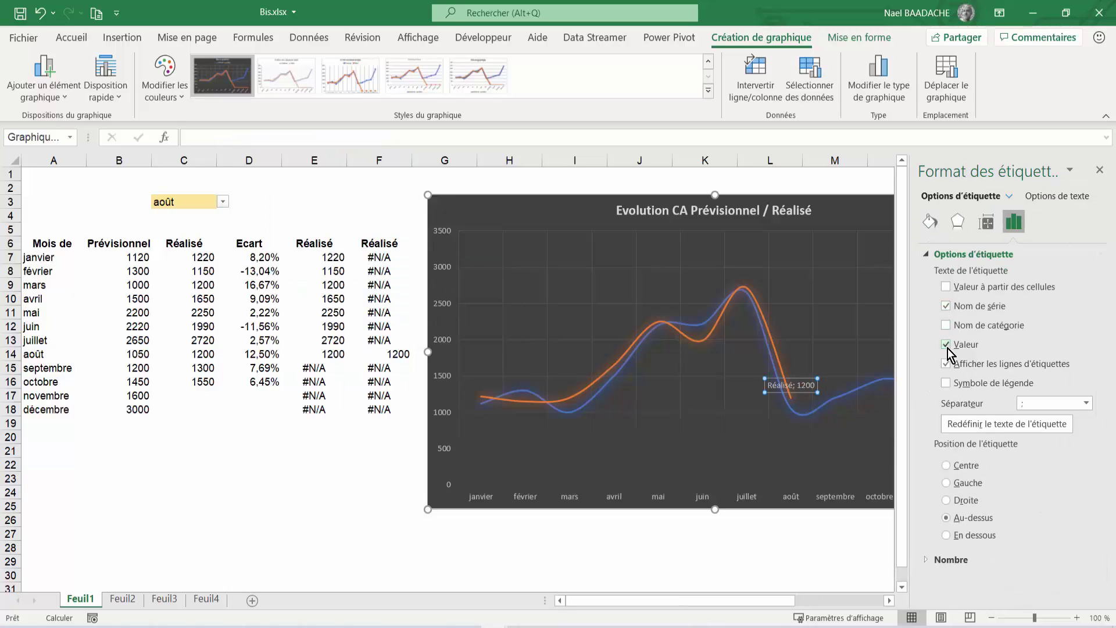
left_click(946, 344)
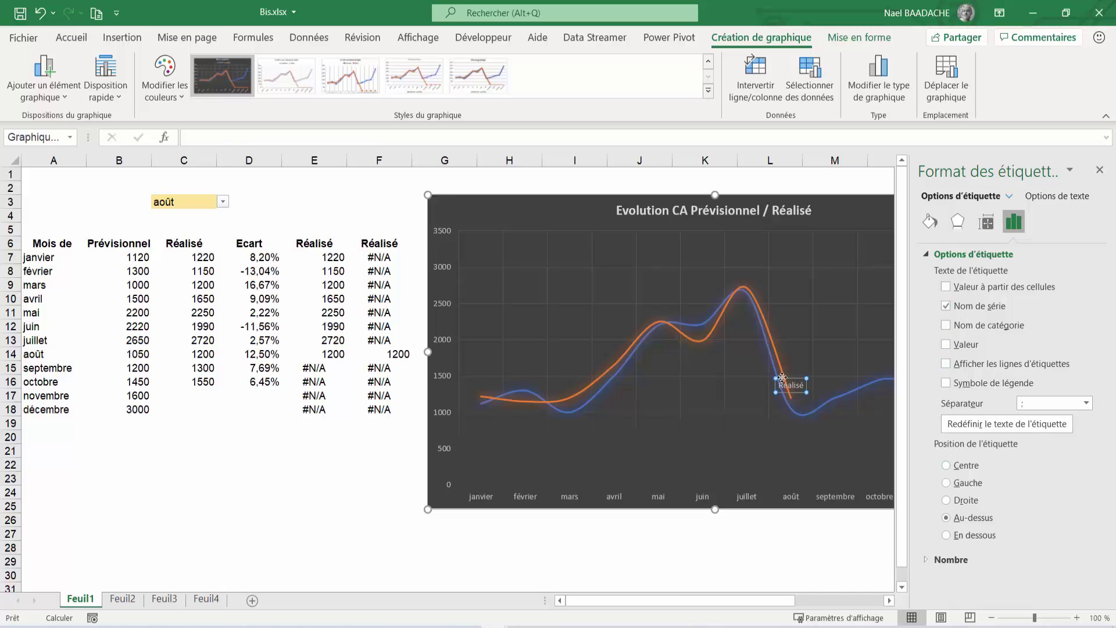
left_click(945, 500)
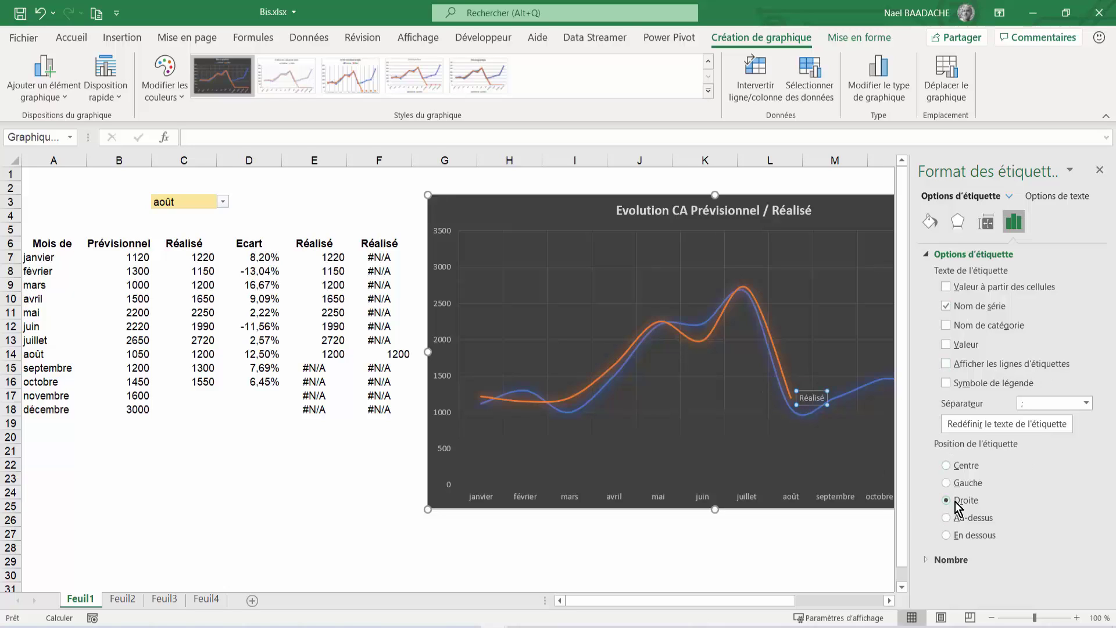
left_click(781, 565)
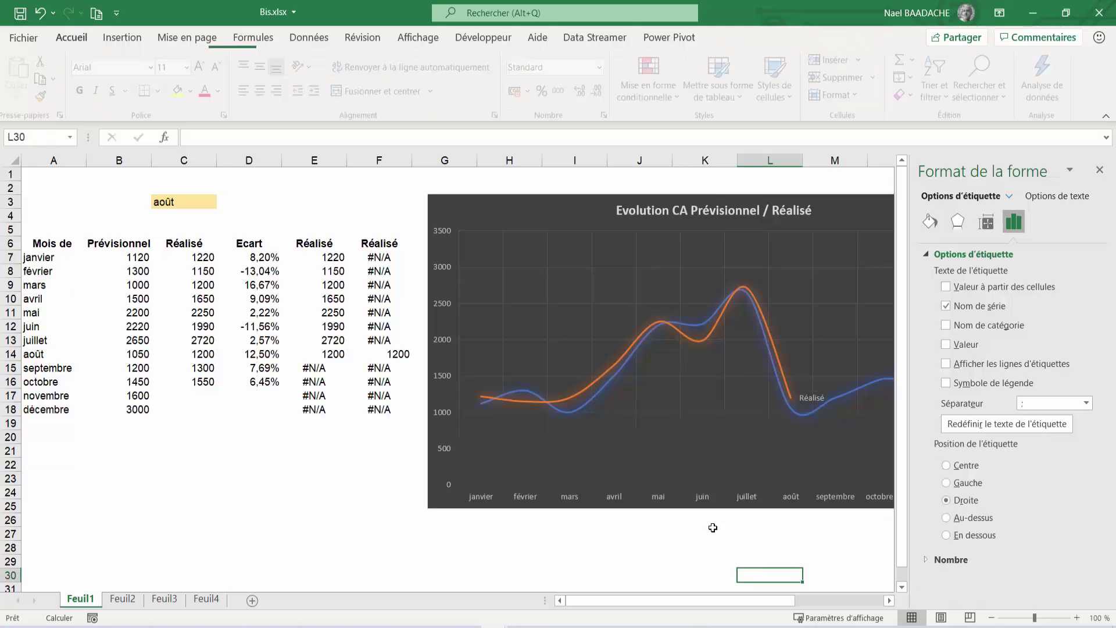
left_click(1099, 169)
- Switch the month in C3 to juin, then to octobre
left_click(189, 204)
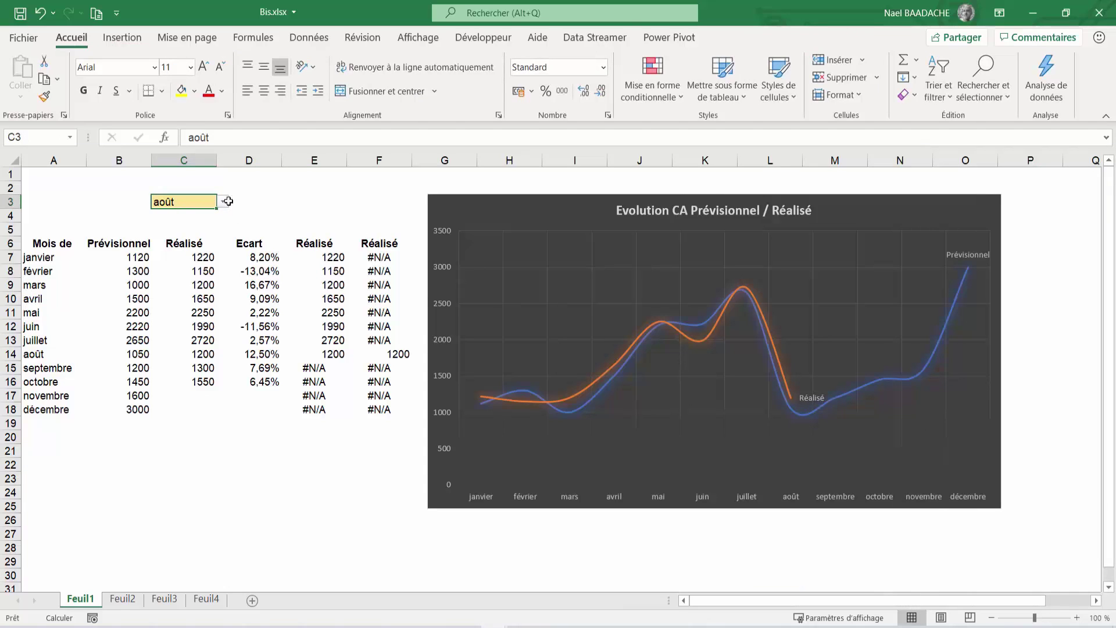
left_click(224, 202)
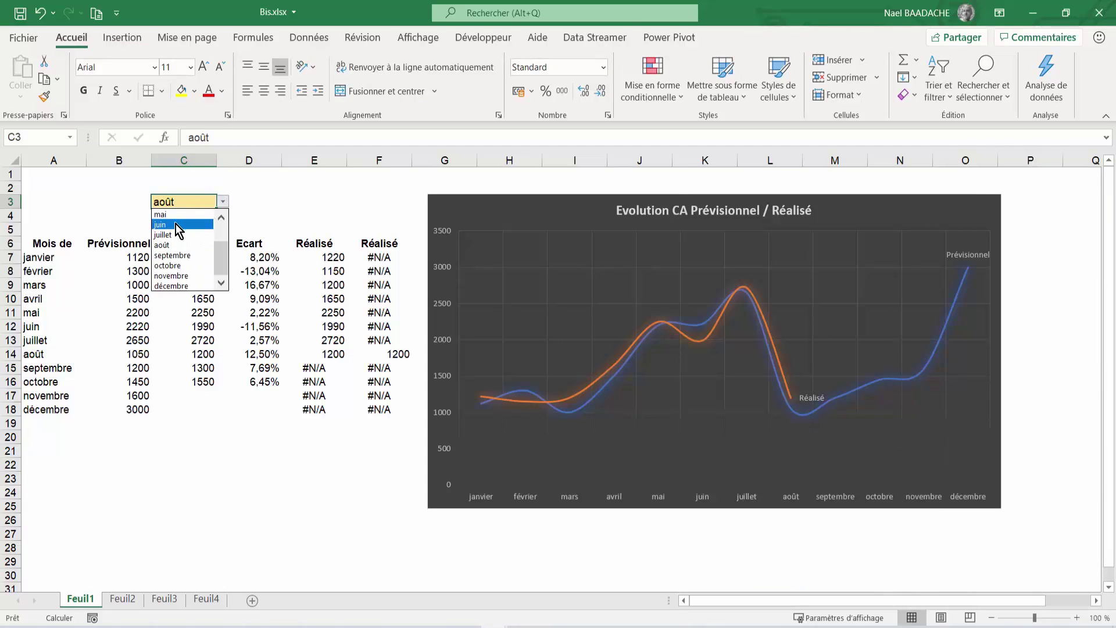
left_click(179, 225)
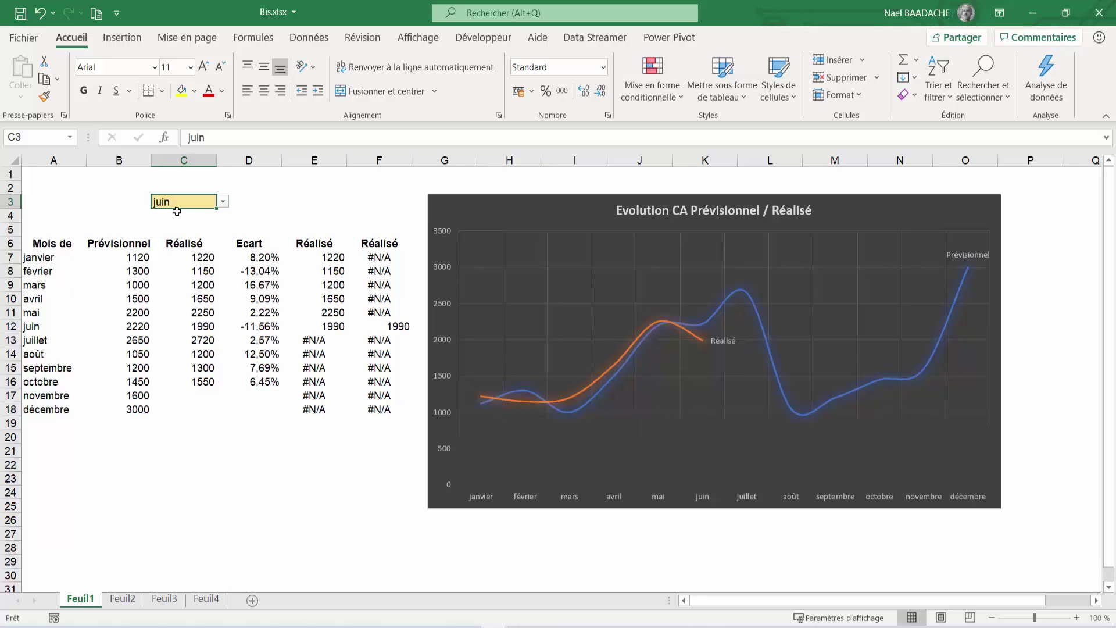
left_click(222, 202)
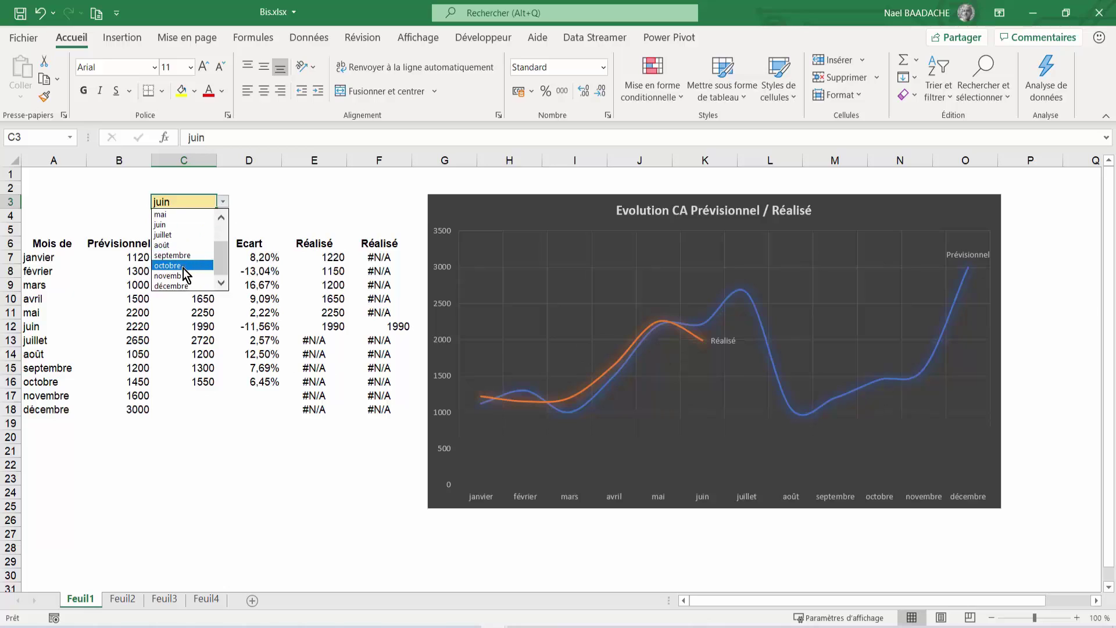
left_click(185, 266)
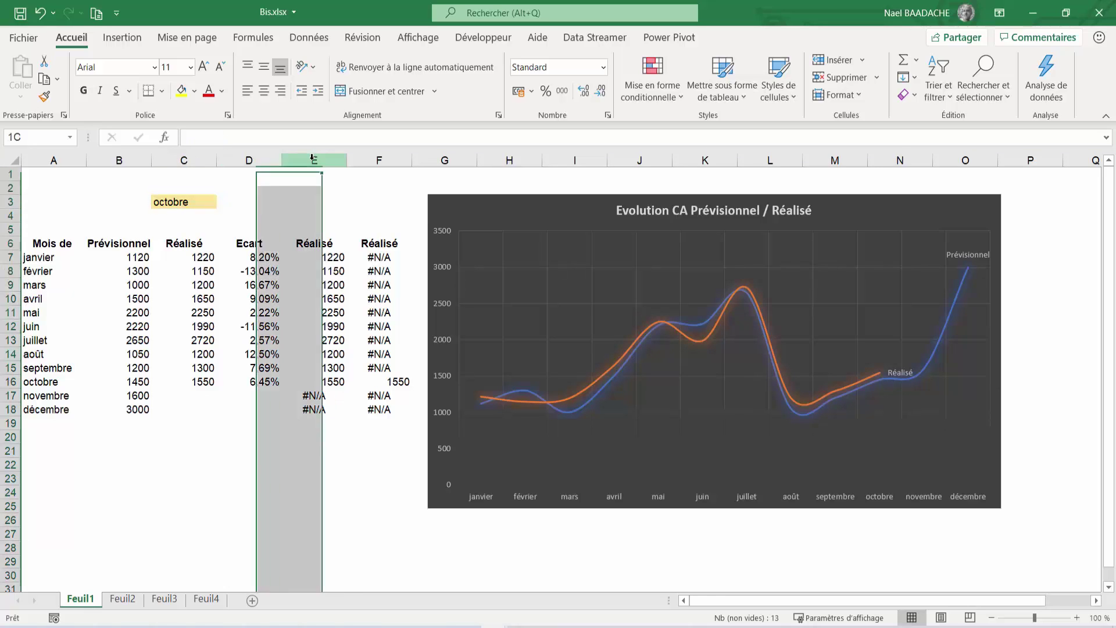
- Hide helper columns E and F
left_click_drag(312, 163, 366, 160)
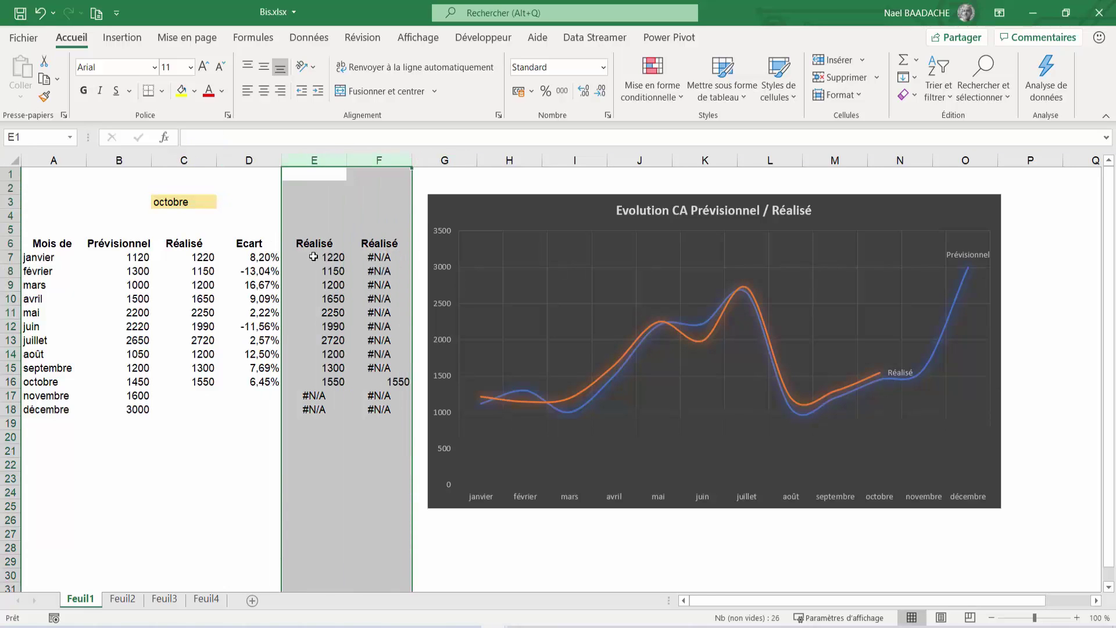
right_click(318, 217)
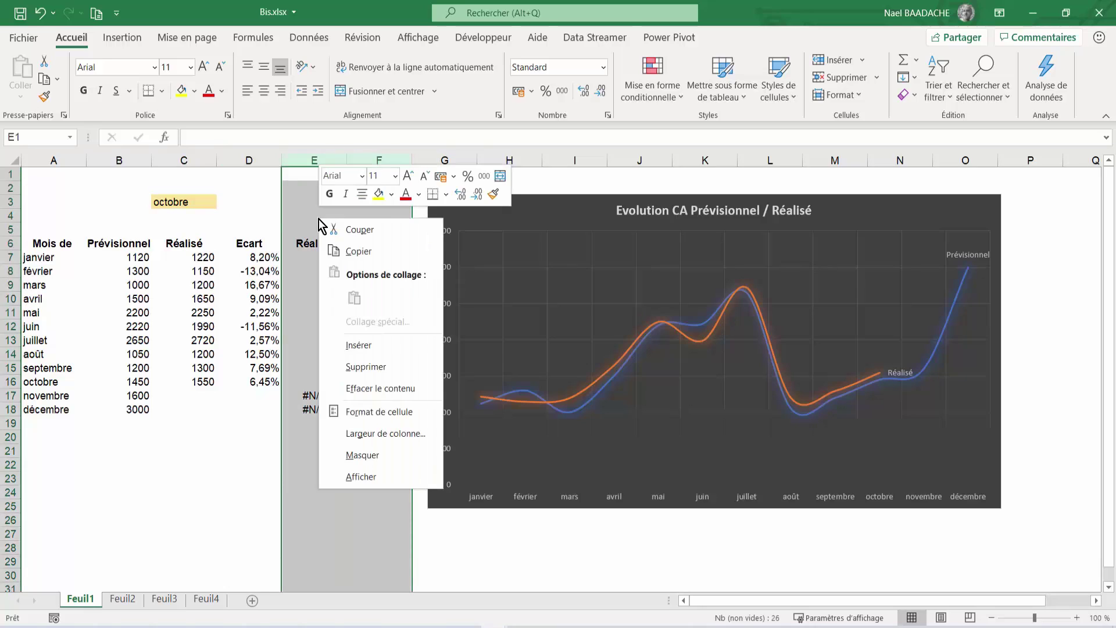
left_click(353, 461)
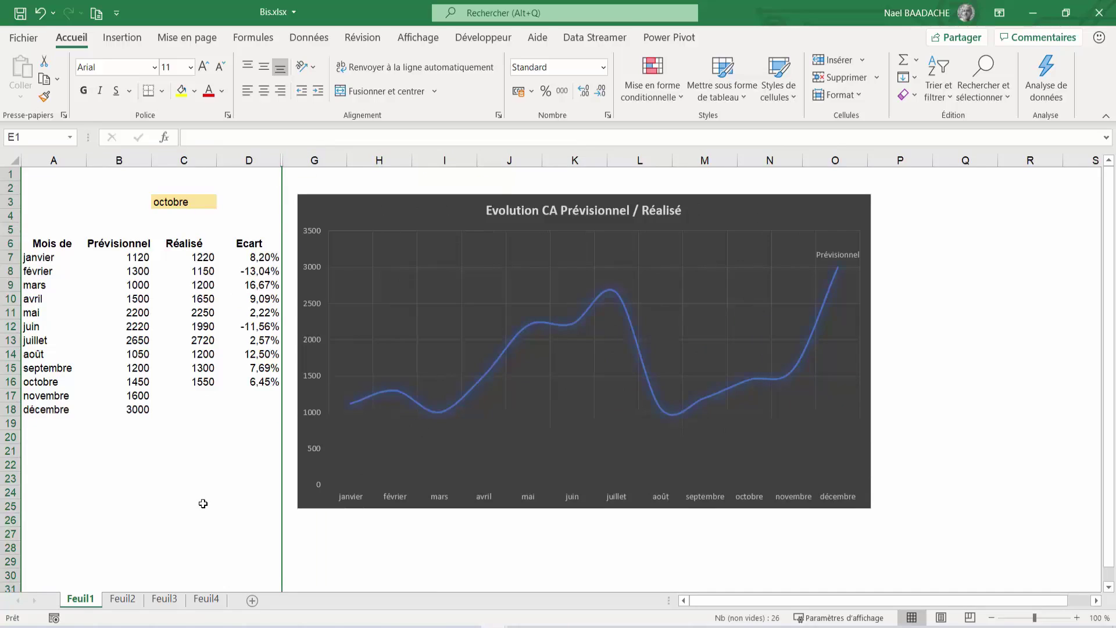
- Turn on 'Afficher les données des lignes et colonnes masquées' in the chart's hidden-cell settings
left_click(174, 489)
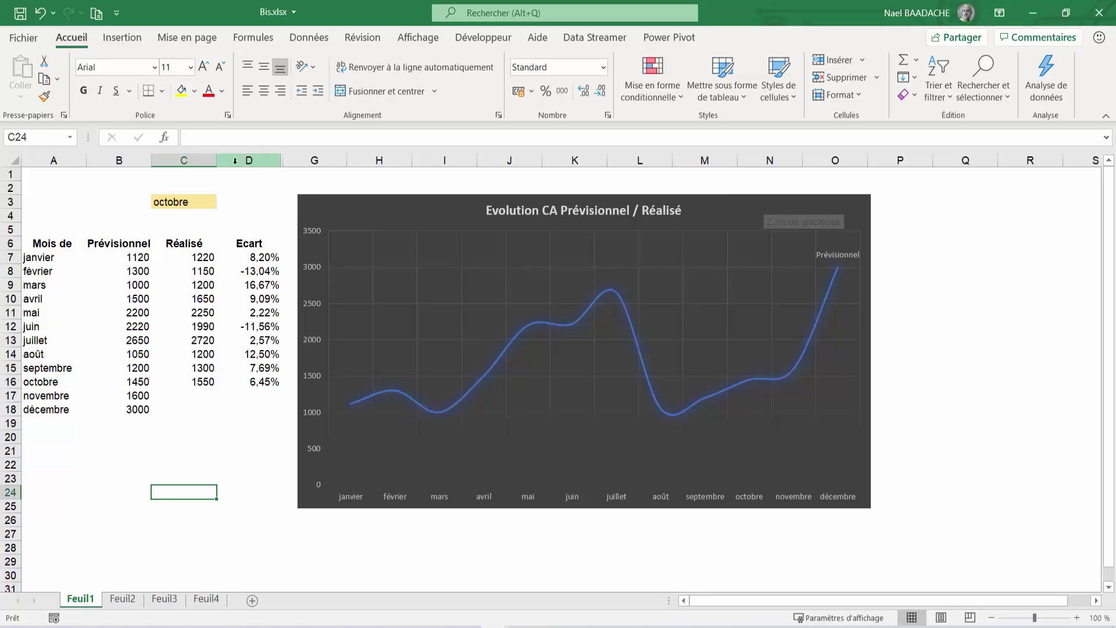
left_click(737, 200)
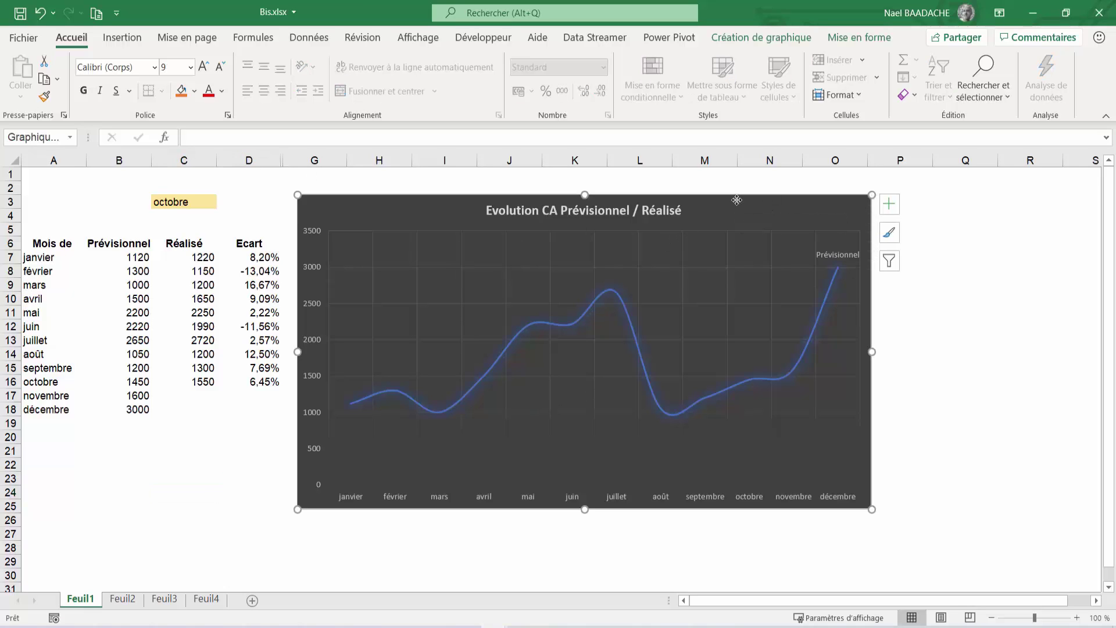
left_click(766, 39)
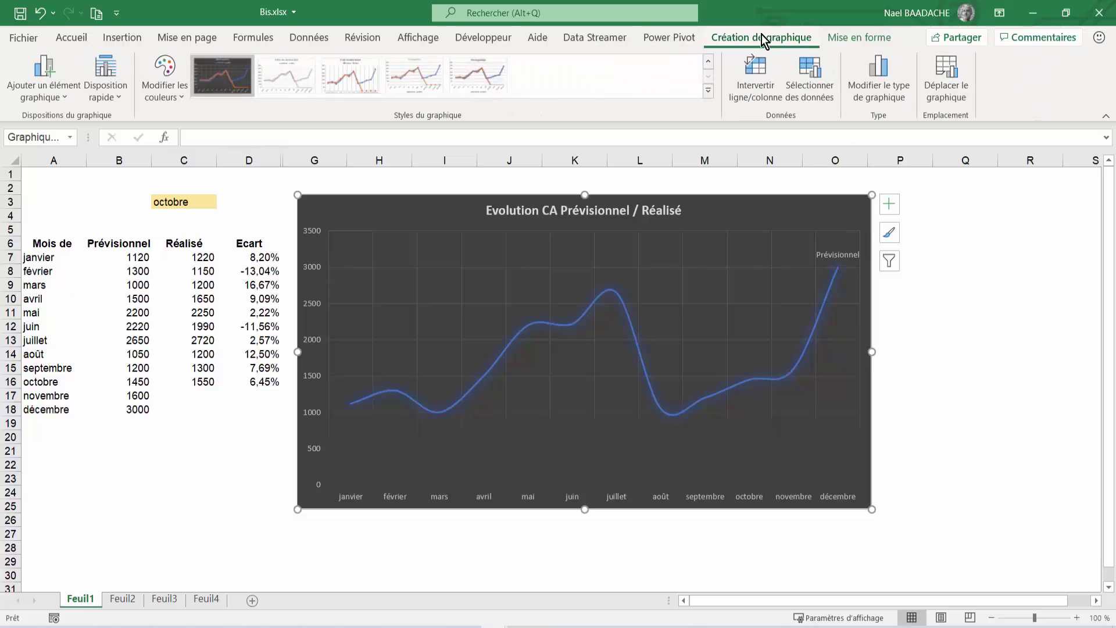
left_click(812, 88)
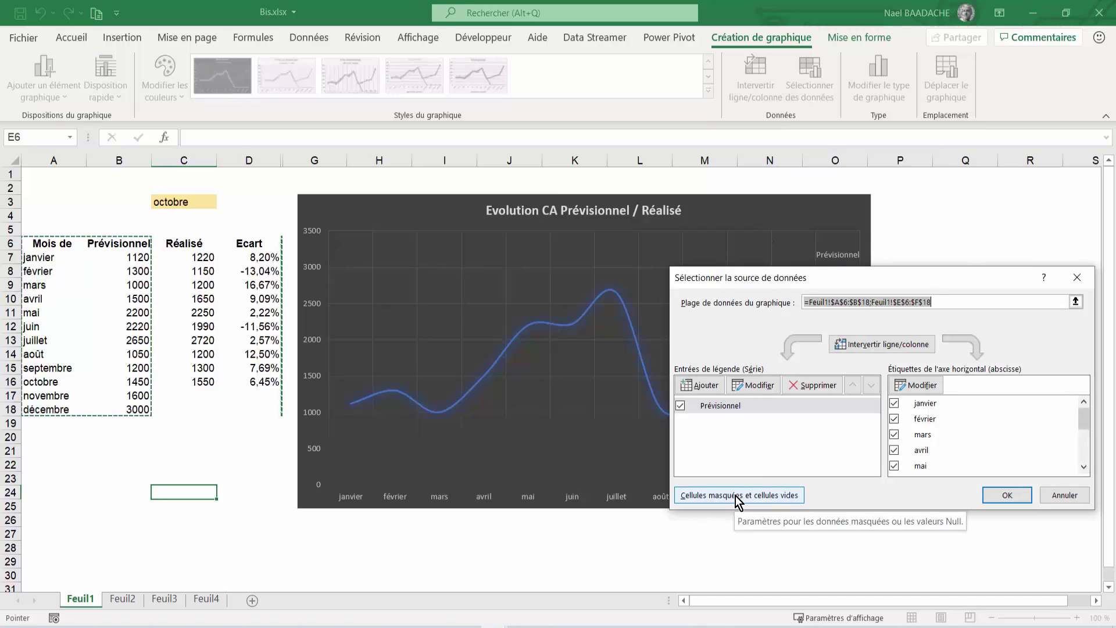
left_click(737, 496)
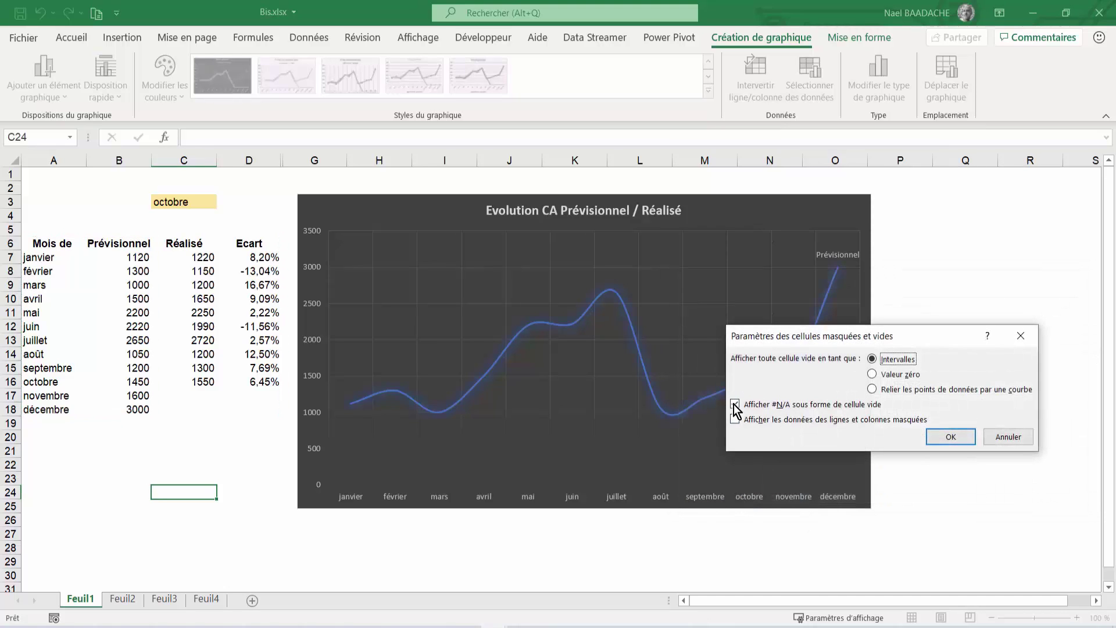
left_click(735, 420)
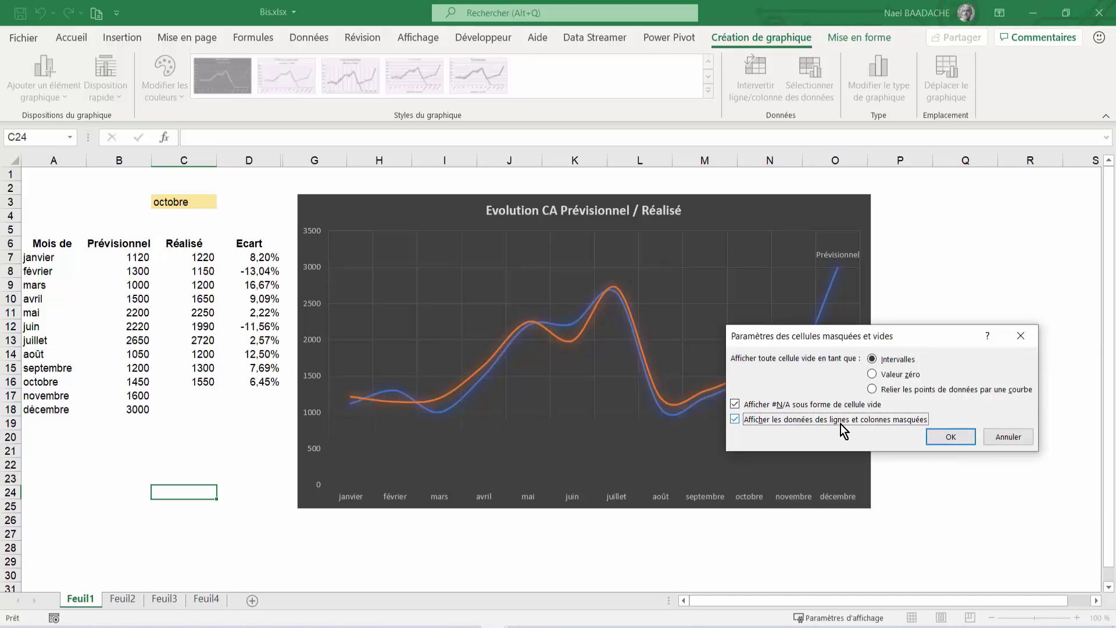
left_click(953, 437)
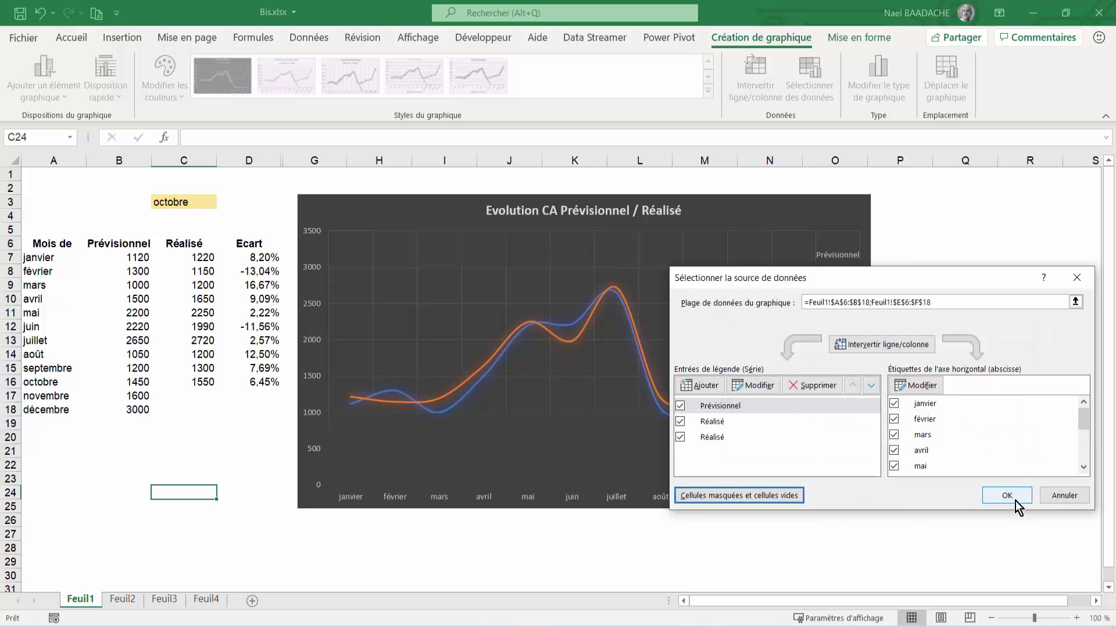
left_click(1008, 499)
left_click(246, 509)
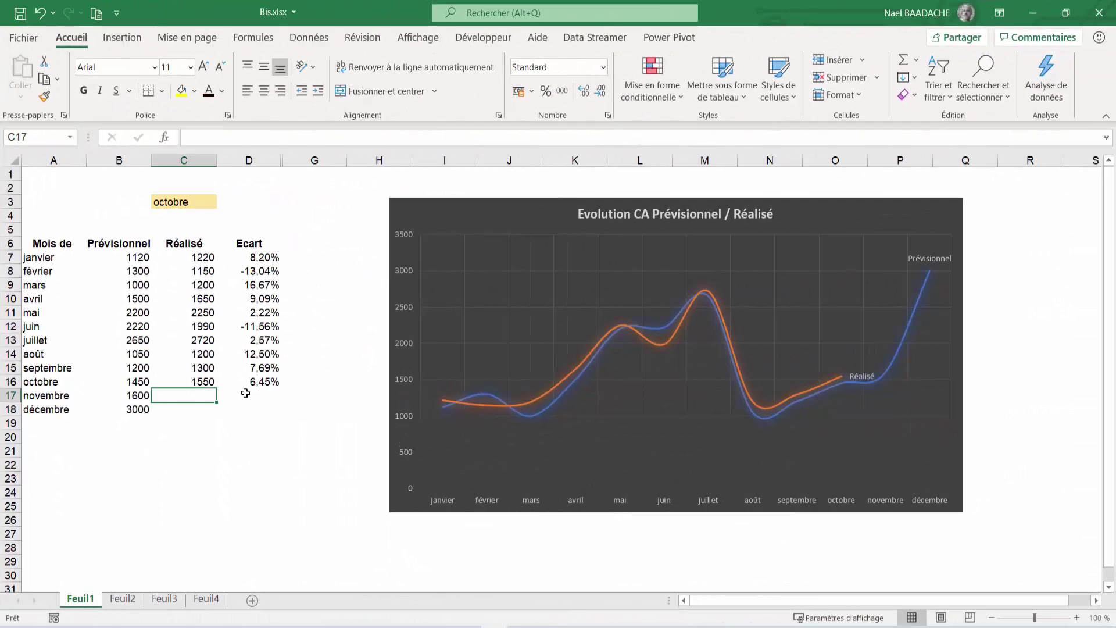
- Enter 1750 as novembre's Réalisé value and set the month in C3 to novembre
type("1")
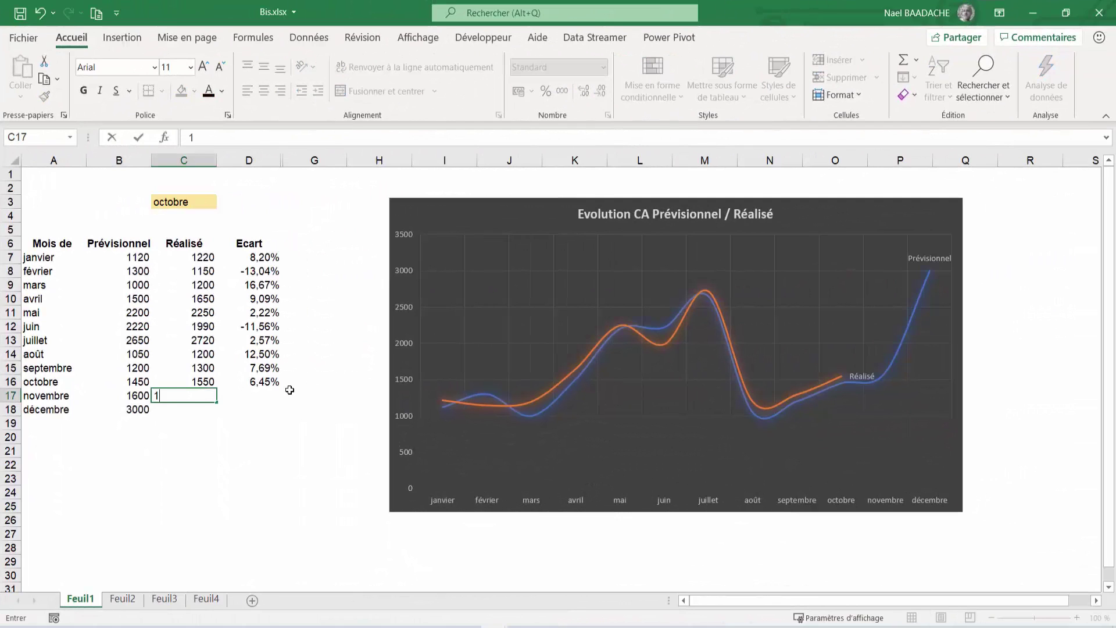
type("750")
key("Return")
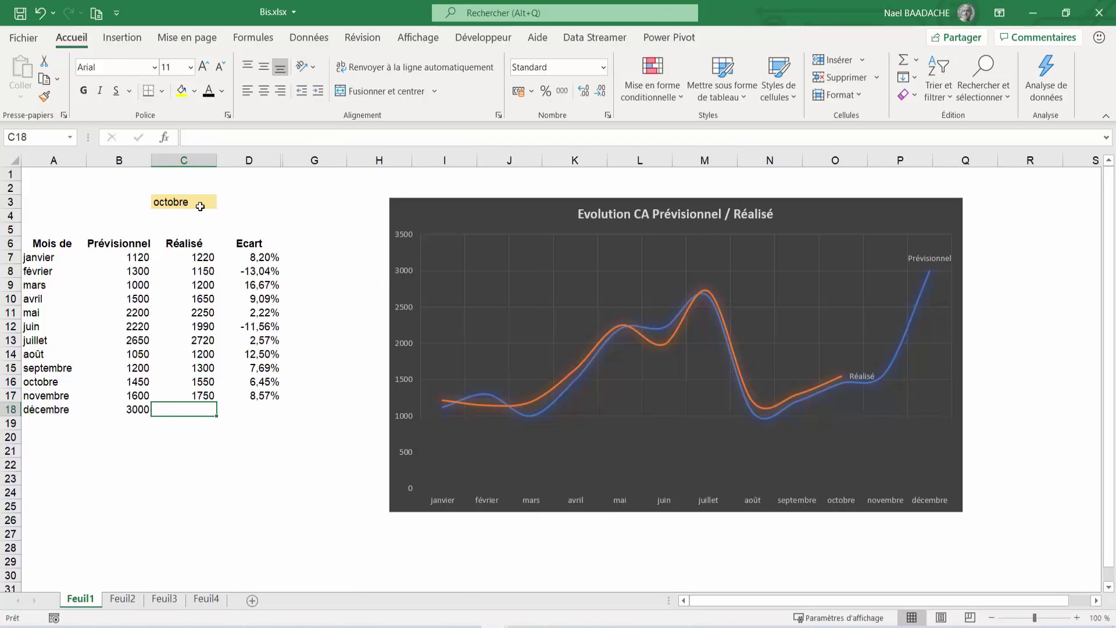
left_click(200, 202)
left_click(223, 202)
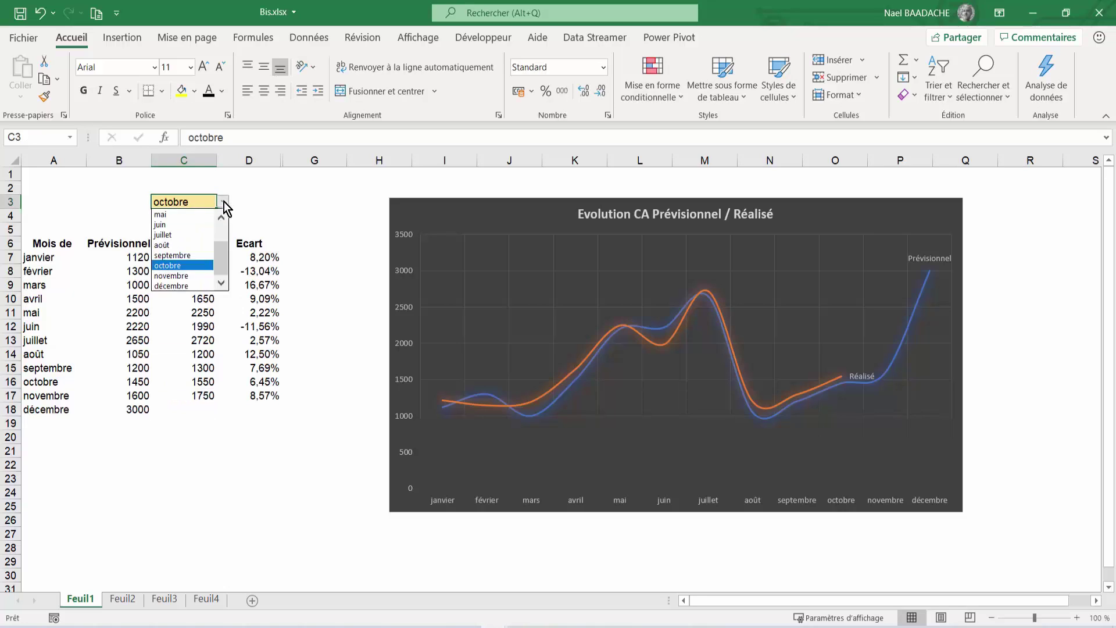
left_click(174, 276)
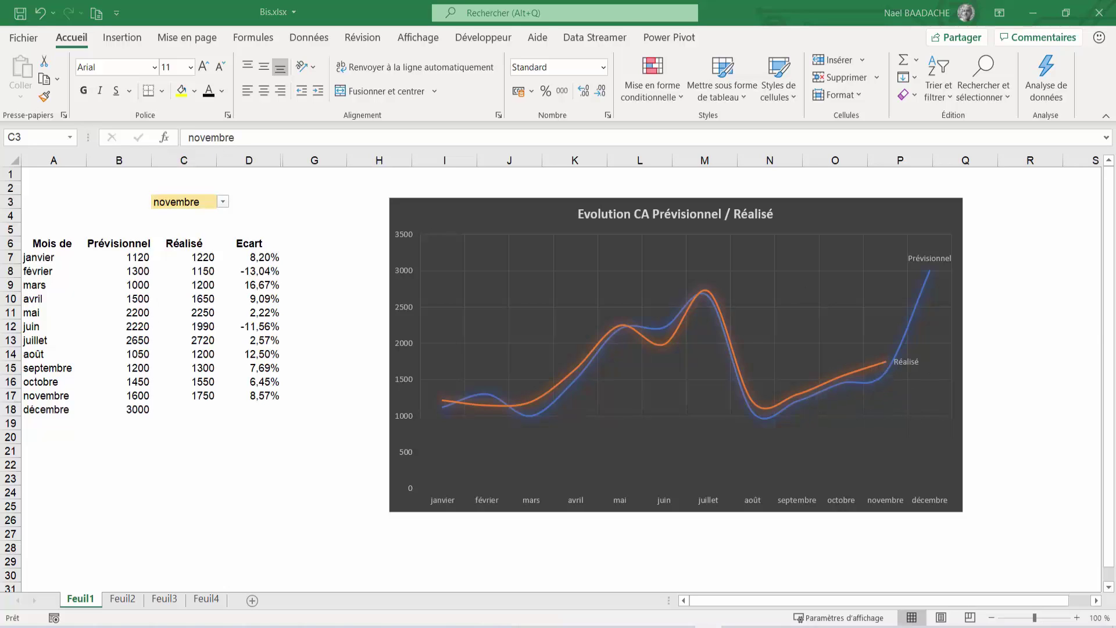
- Make the Prévisionnel data label bold, size 10,5, and white
left_click(927, 262)
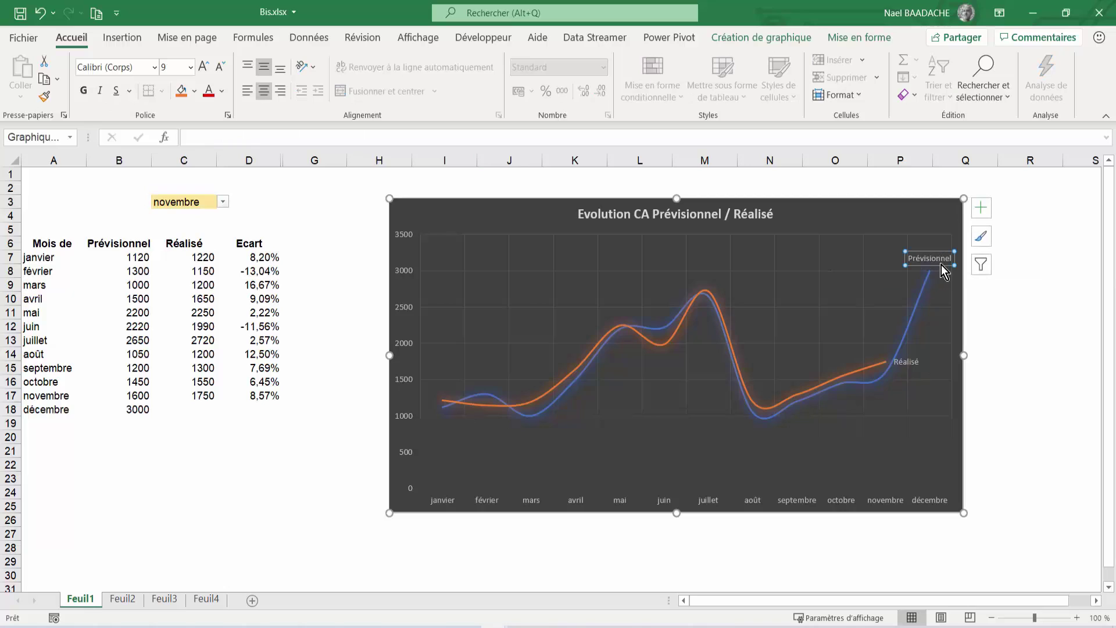
left_click(83, 90)
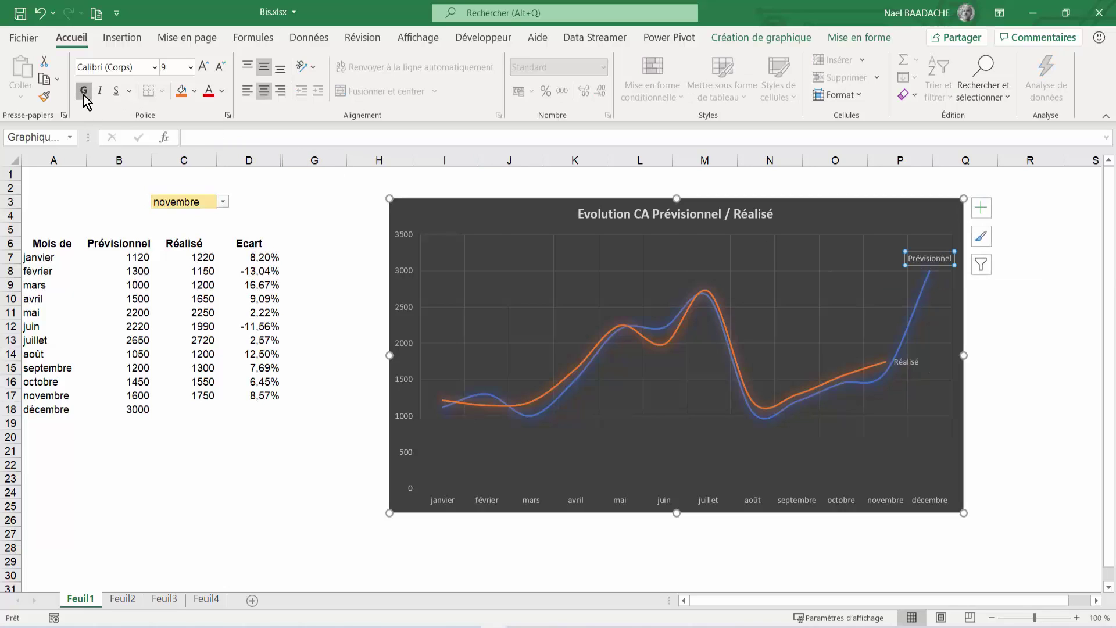
left_click(203, 65)
left_click(203, 66)
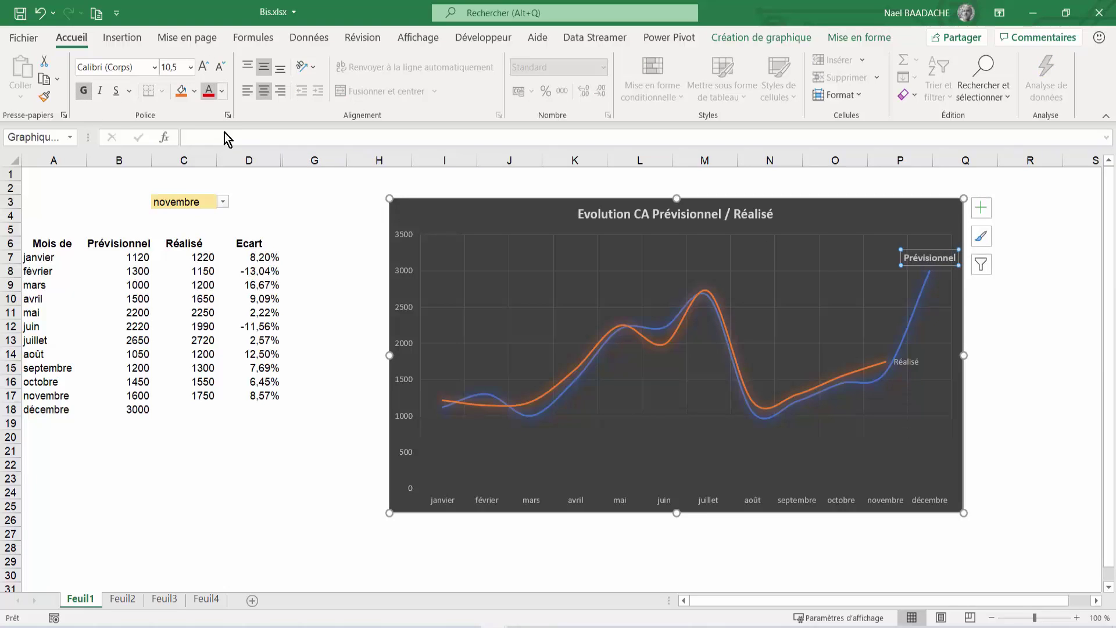
left_click(222, 91)
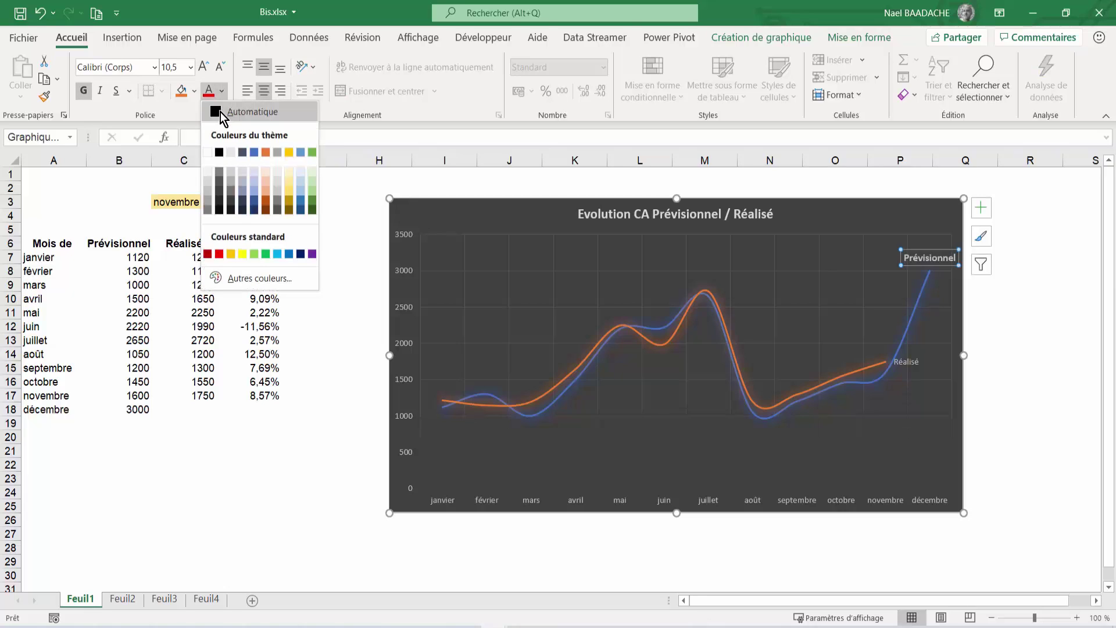
left_click(208, 152)
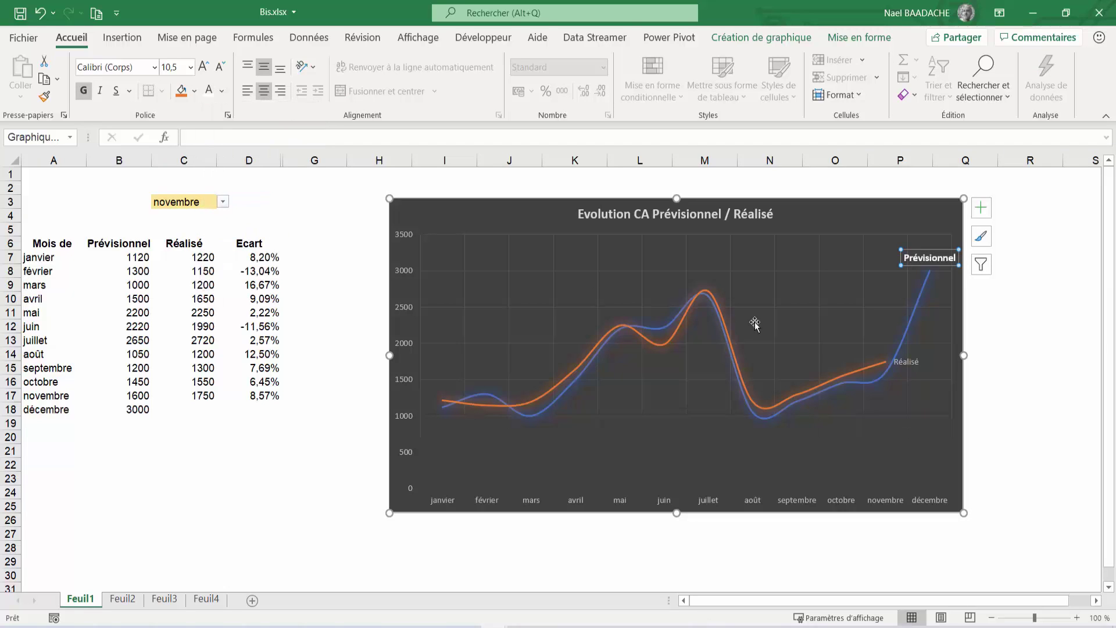
- Make the Réalisé data label bold, larger, and white as well
left_click(909, 363)
left_click(911, 370)
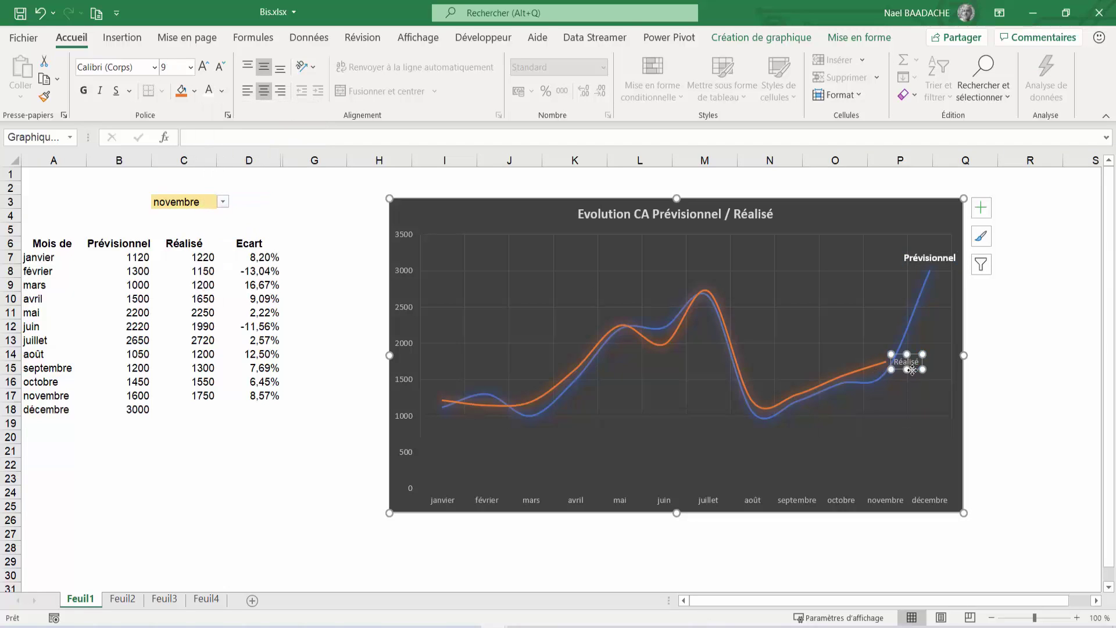
left_click(83, 90)
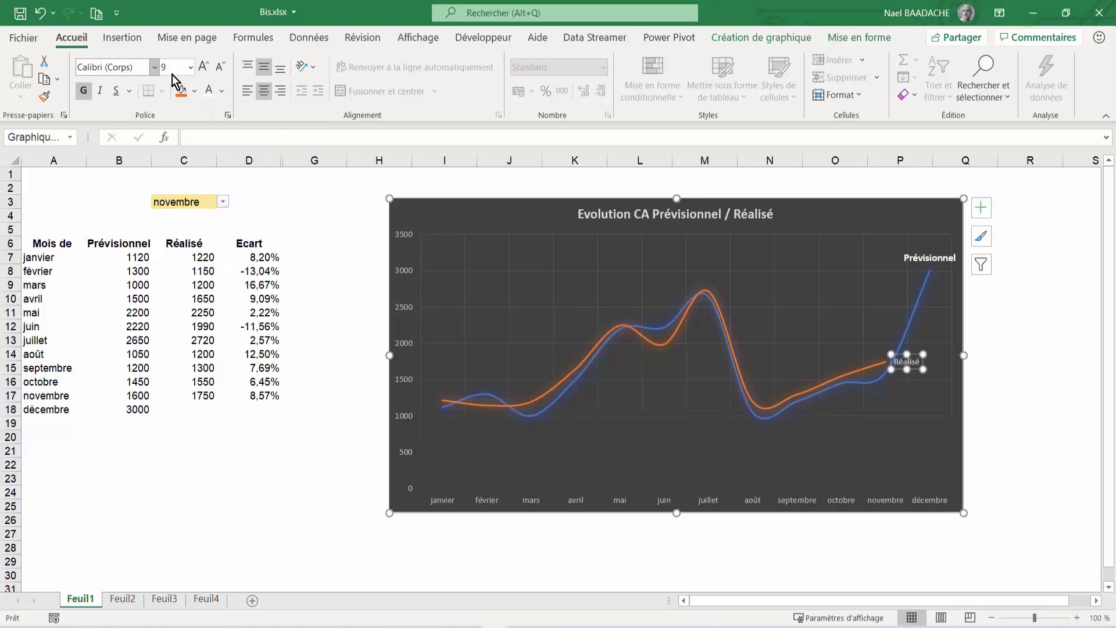
left_click(204, 66)
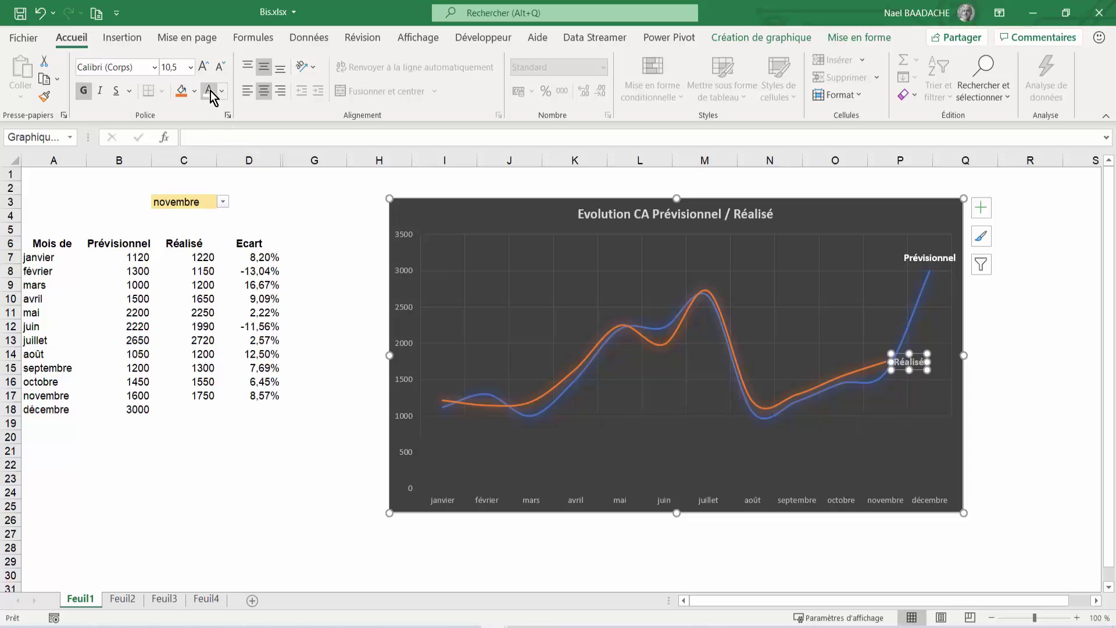
left_click(208, 91)
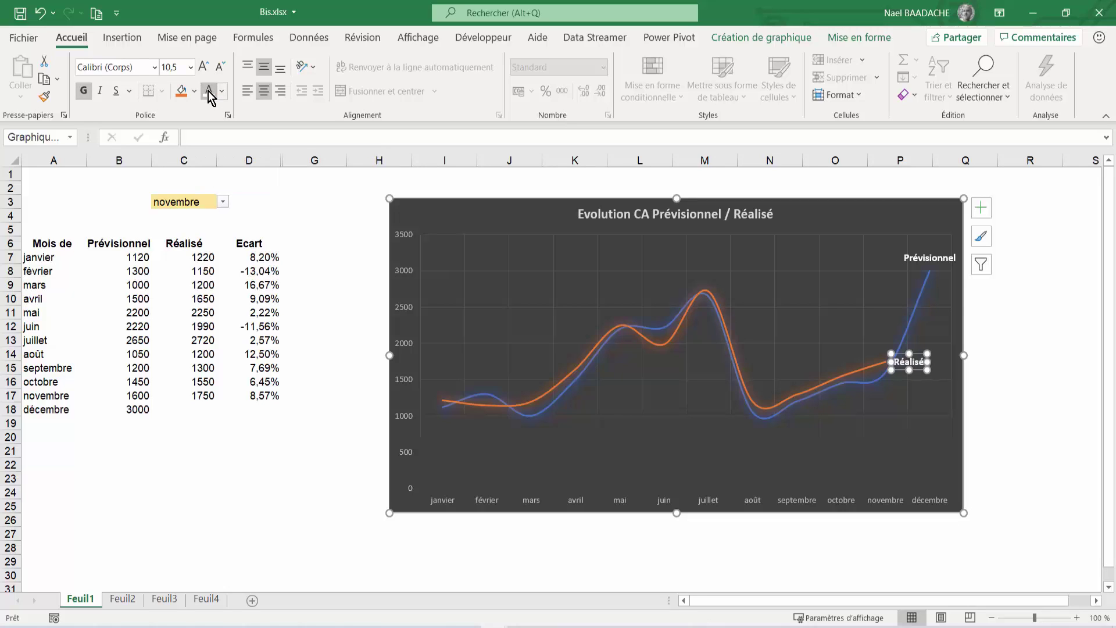
left_click(299, 468)
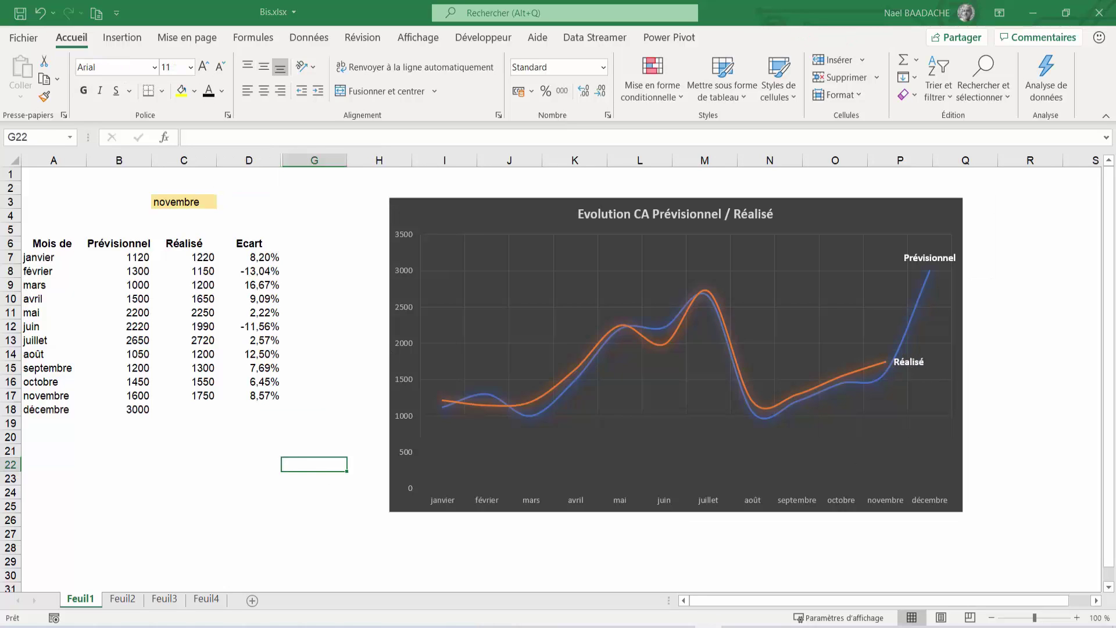
- Set the vertical axis minimum to 500 and its display units to Milliers
double_click(403, 235)
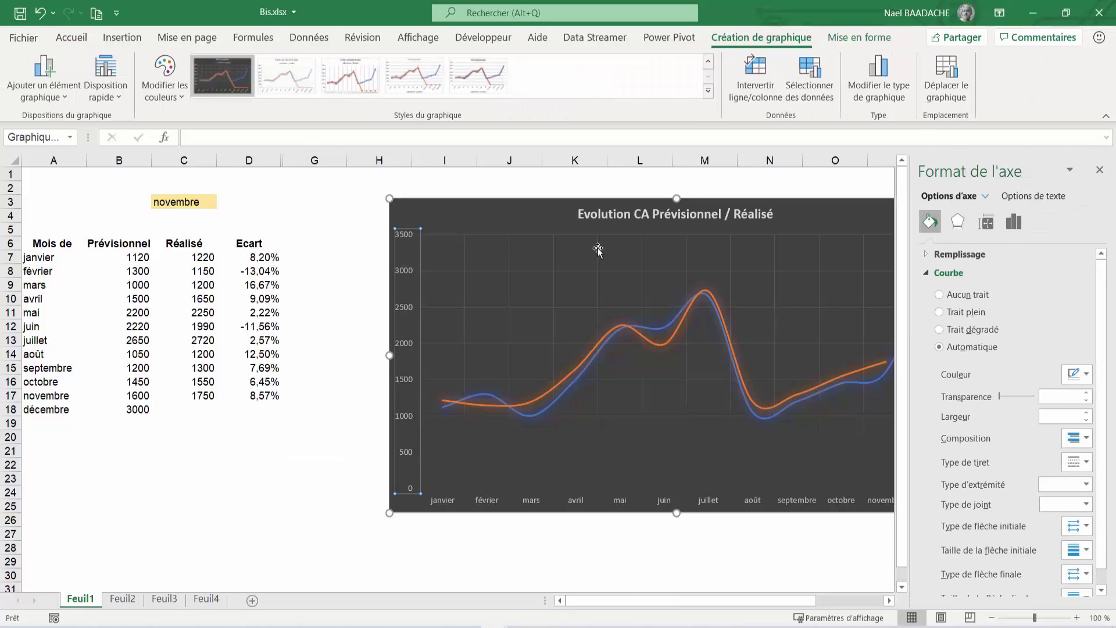
left_click(1013, 222)
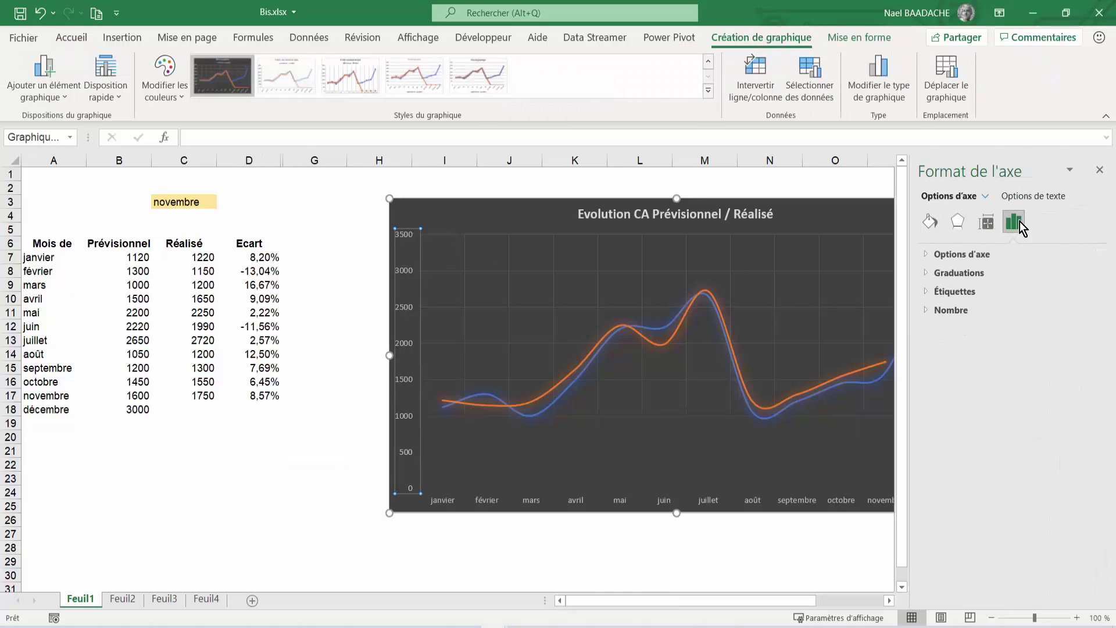
left_click(925, 253)
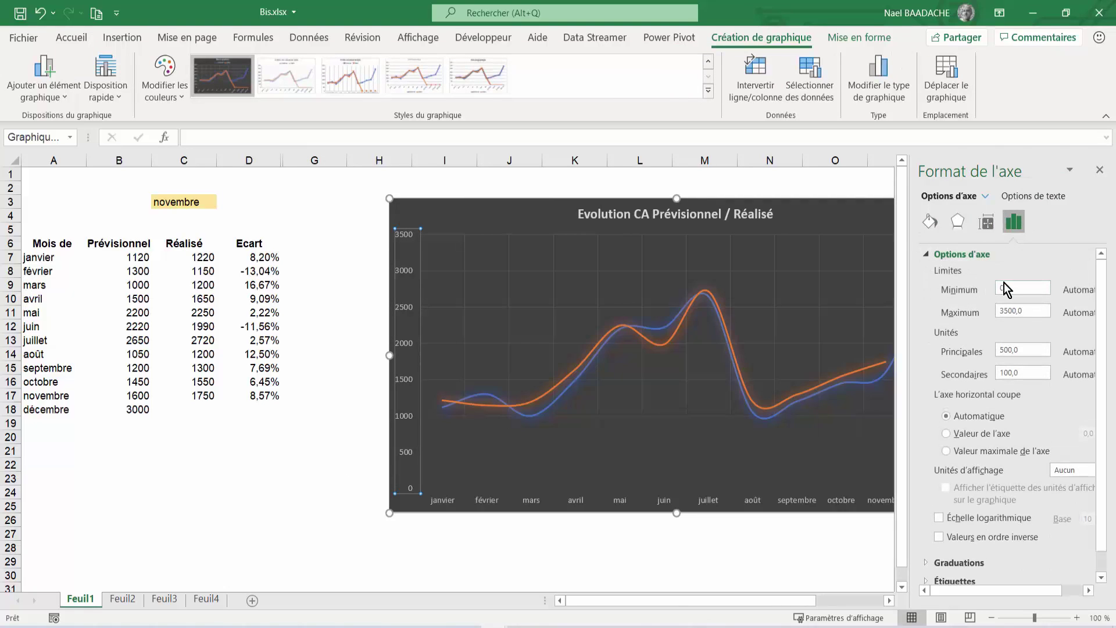
double_click(999, 288)
type("500")
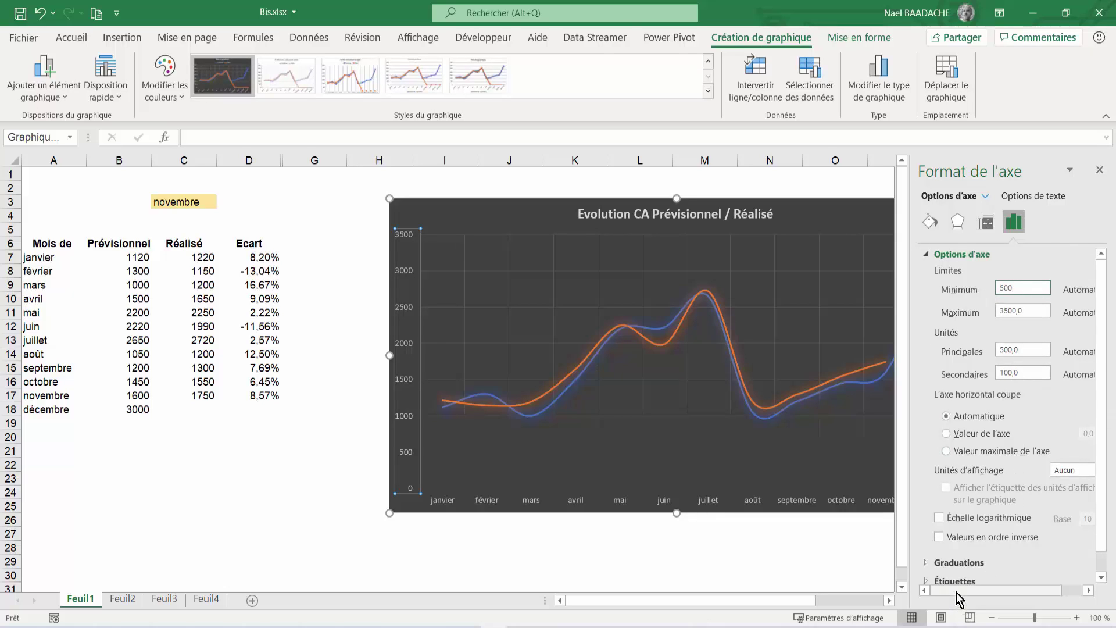
left_click_drag(959, 590, 1033, 592)
left_click(1085, 470)
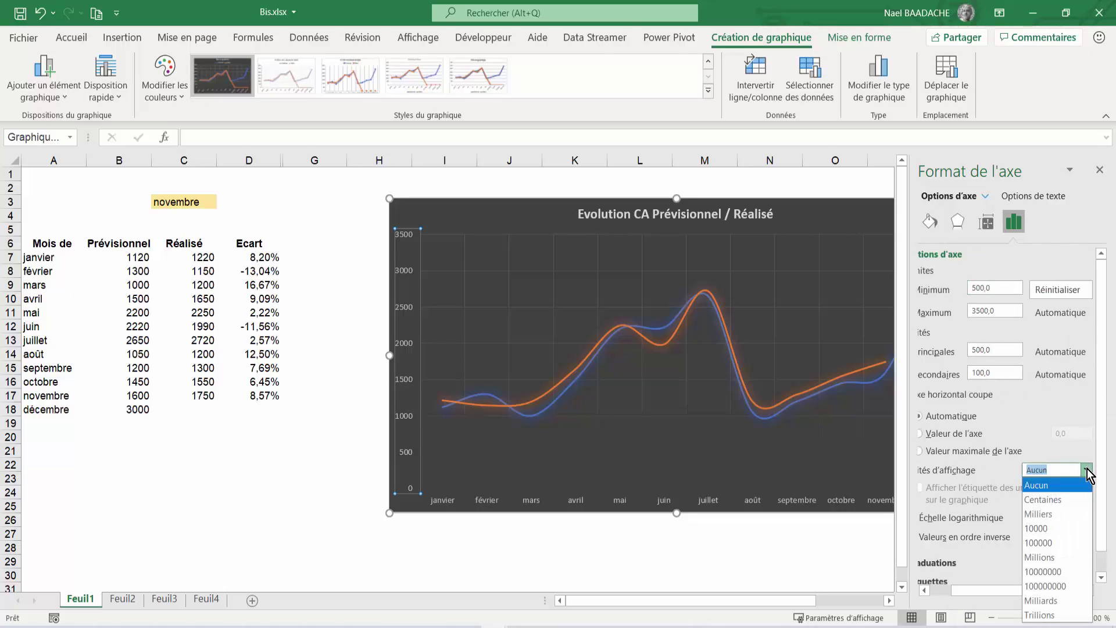
left_click(1042, 515)
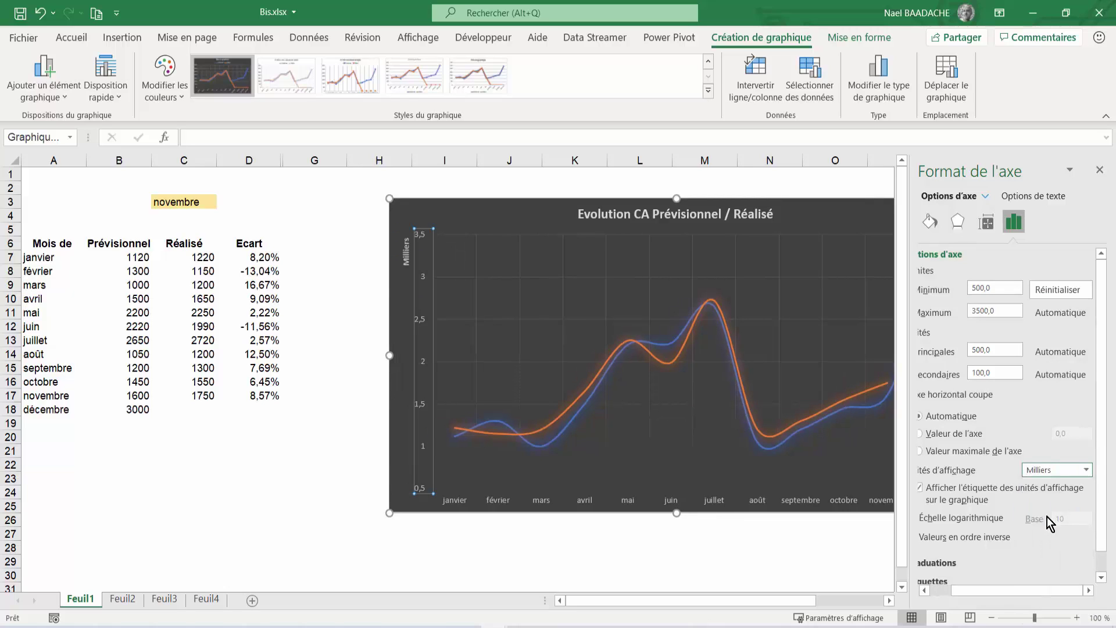
scroll(1011, 407, "left", 2)
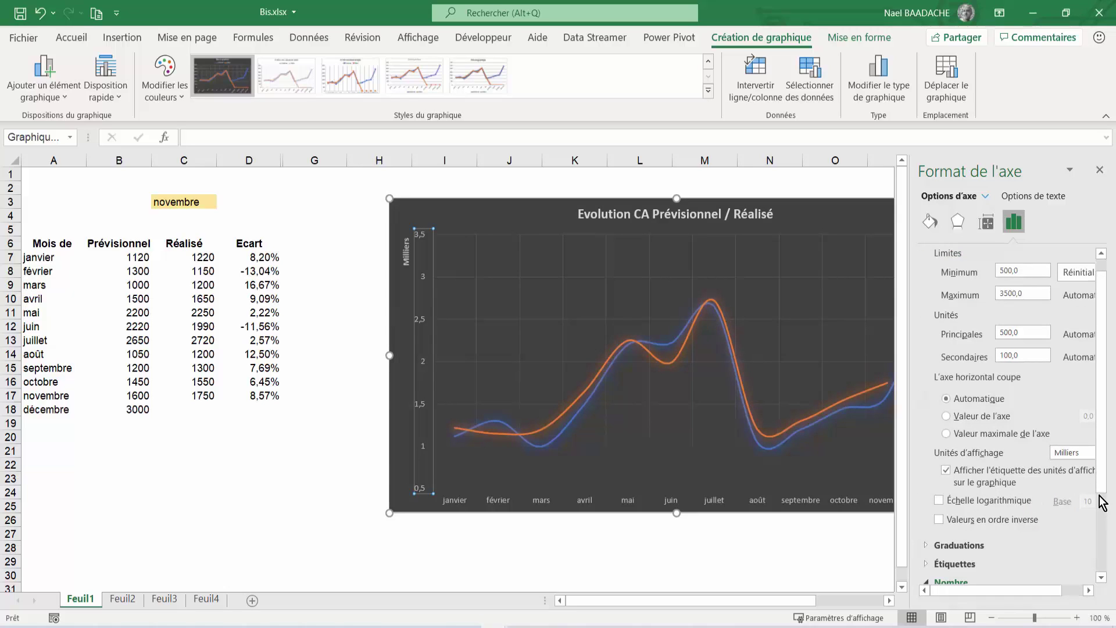
left_click_drag(1100, 497, 1098, 567)
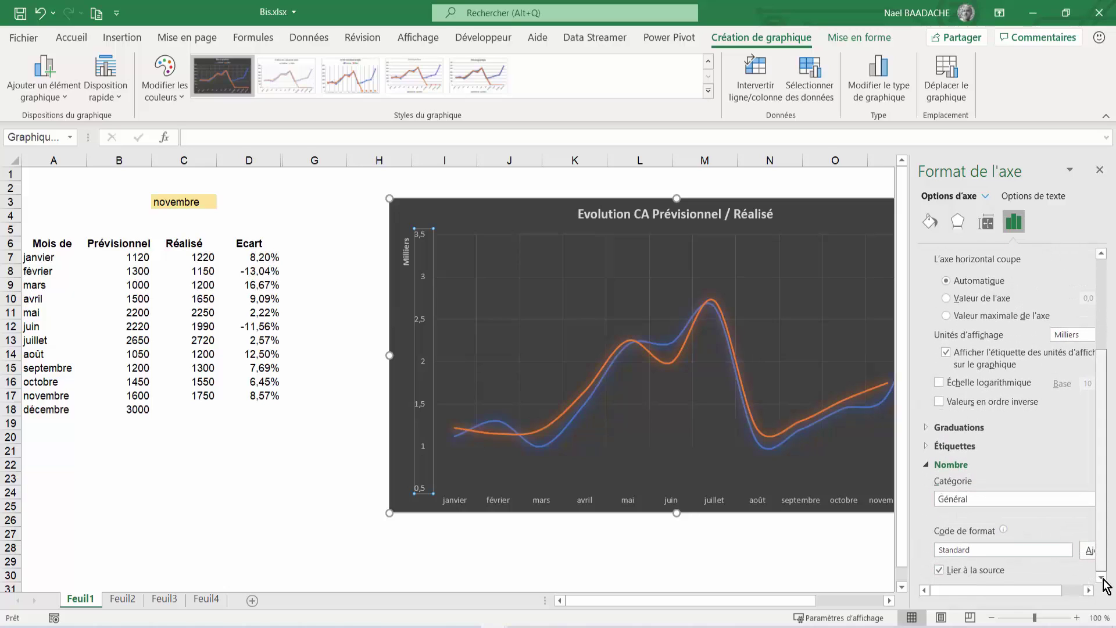
- Give the vertical axis the custom number format #0,## "k"
left_click(982, 548)
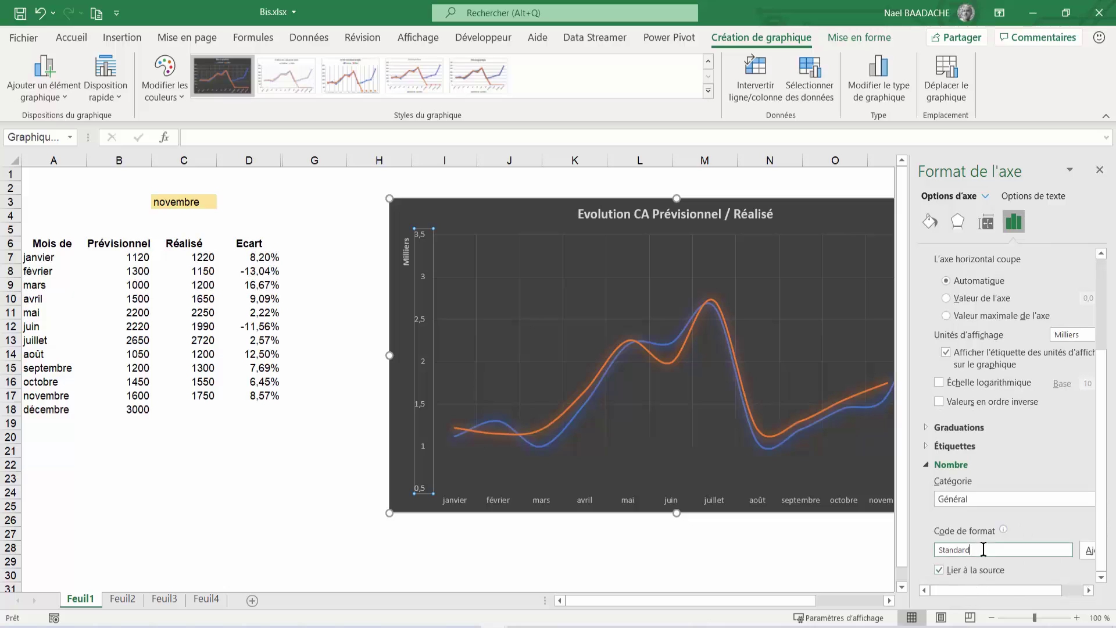
left_click(1026, 511)
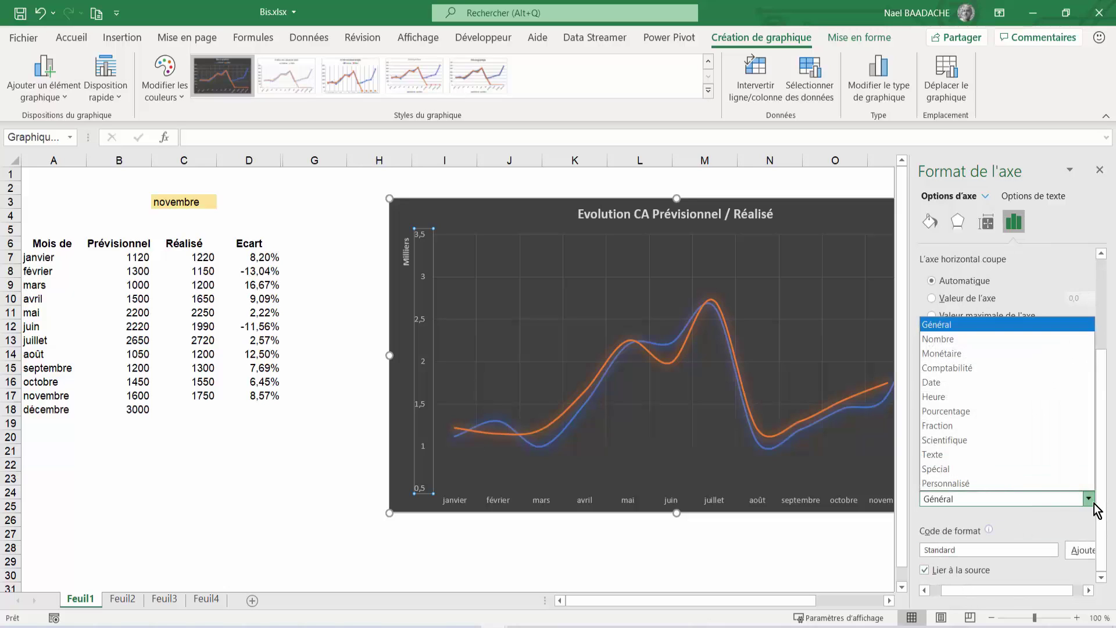
left_click(988, 484)
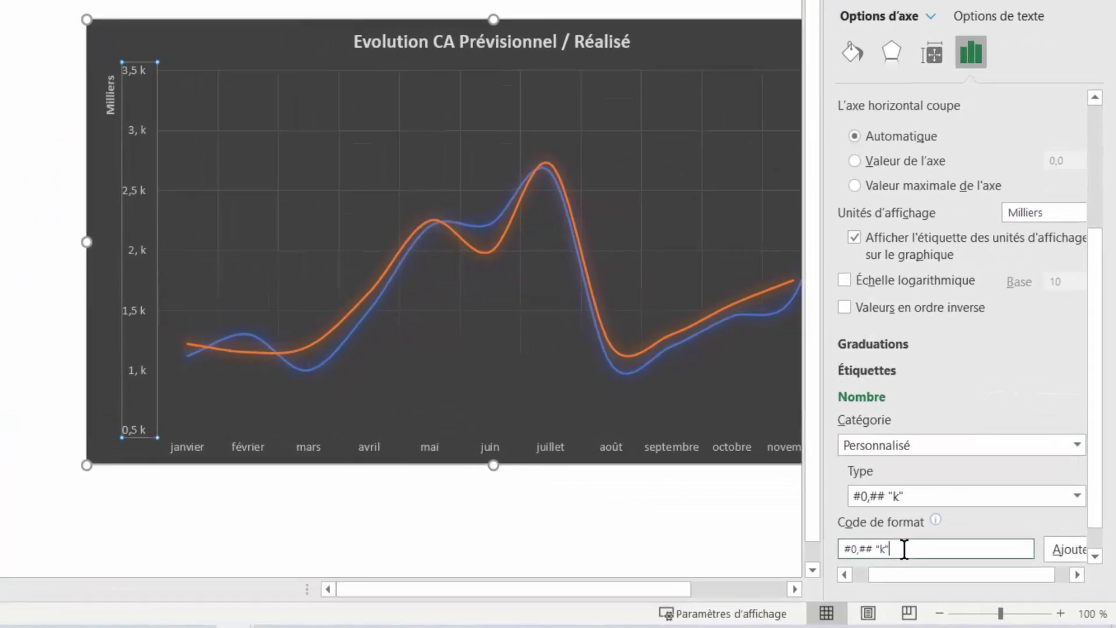
left_click_drag(967, 572, 910, 573)
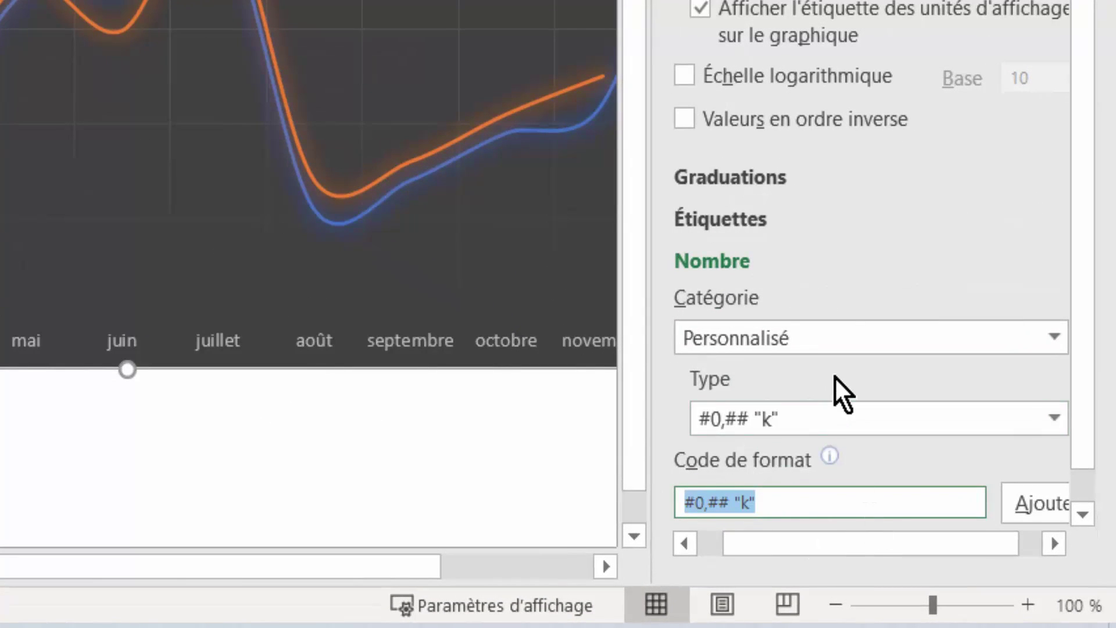
left_click(310, 491)
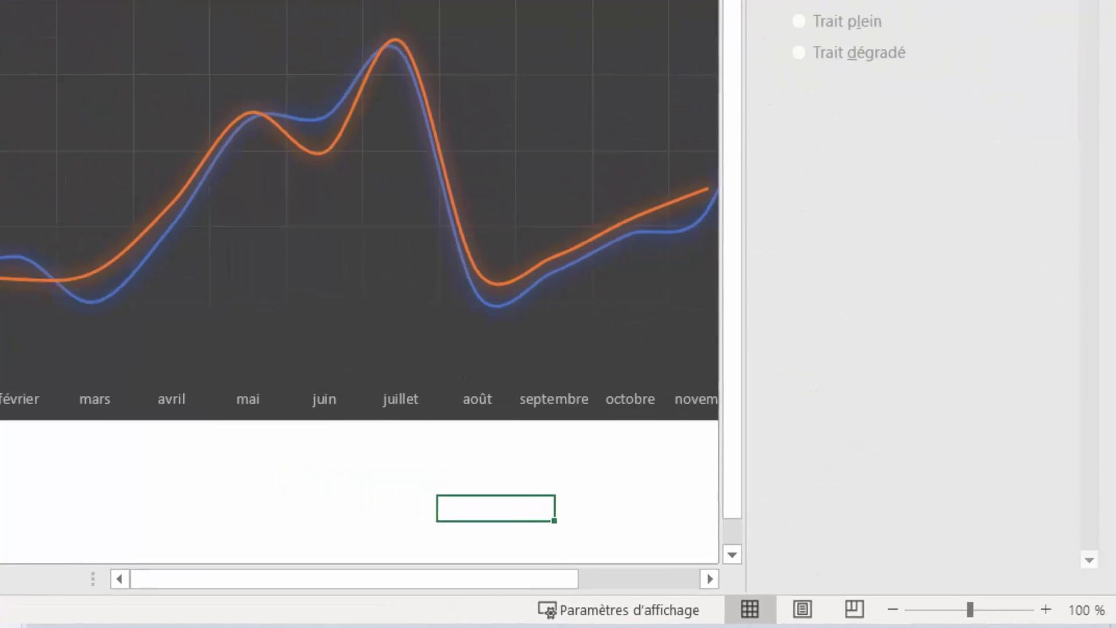
- Make the vertical axis labels bold at size 11
left_click(417, 238)
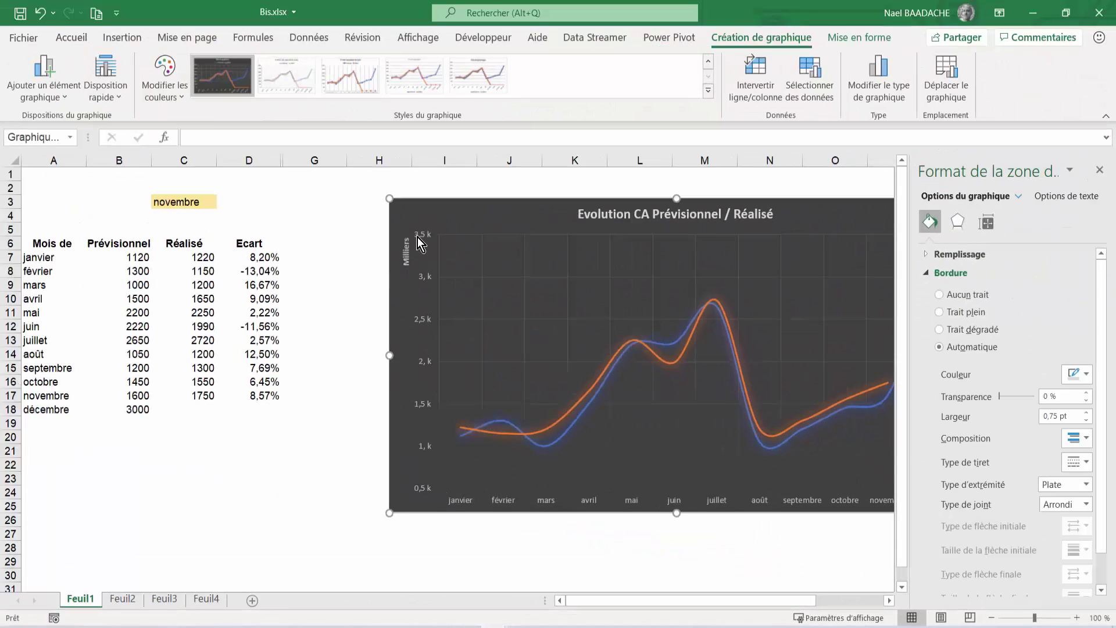
left_click(418, 237)
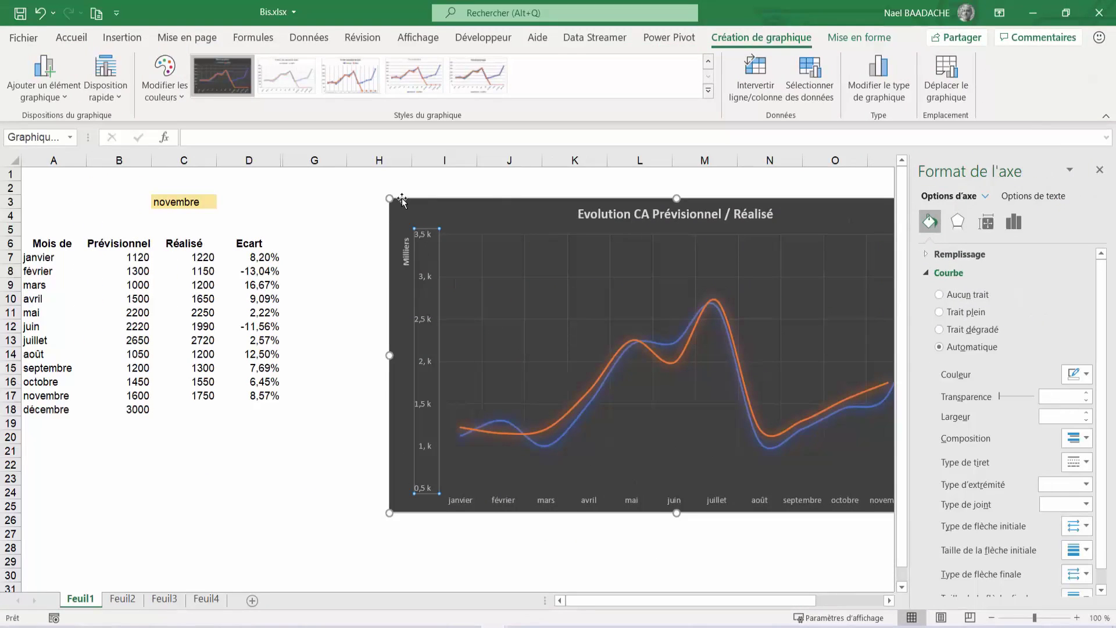
left_click(70, 38)
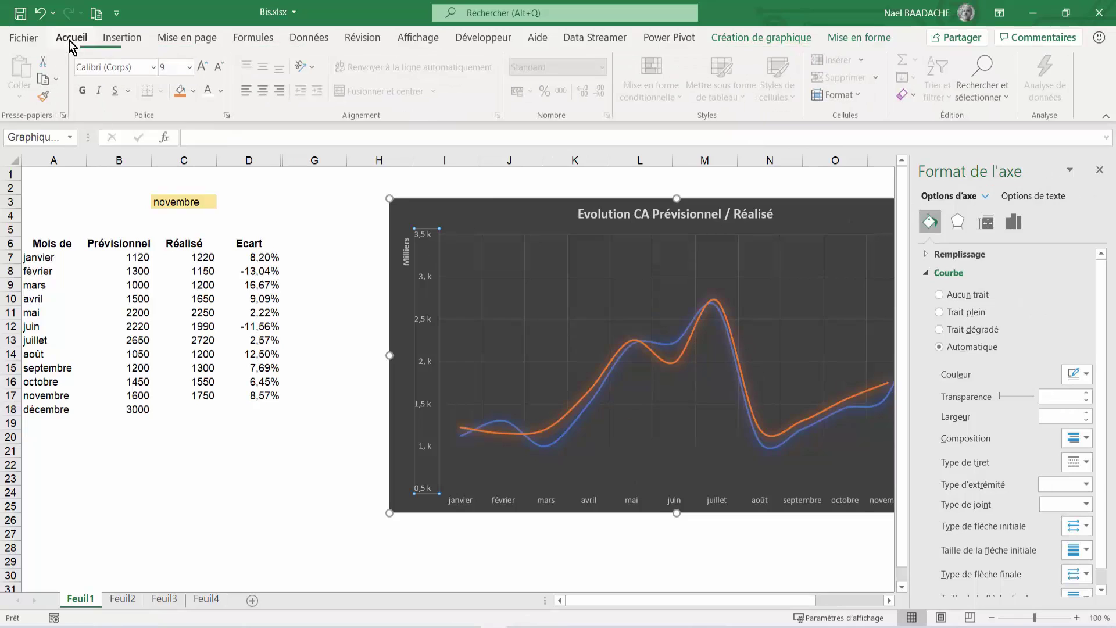
left_click(83, 93)
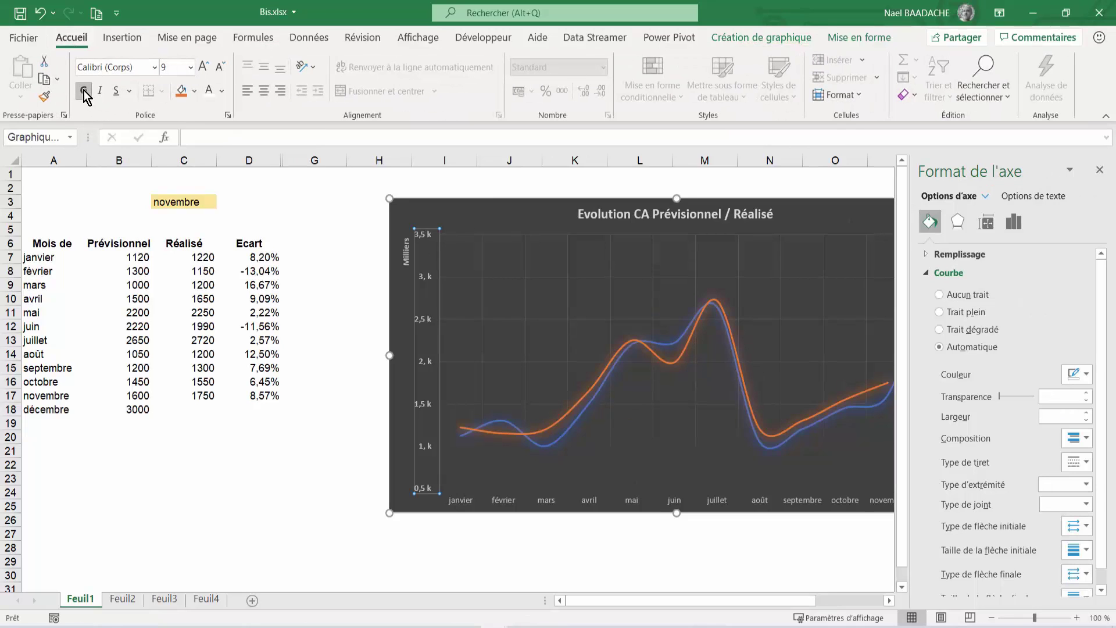
left_click(204, 67)
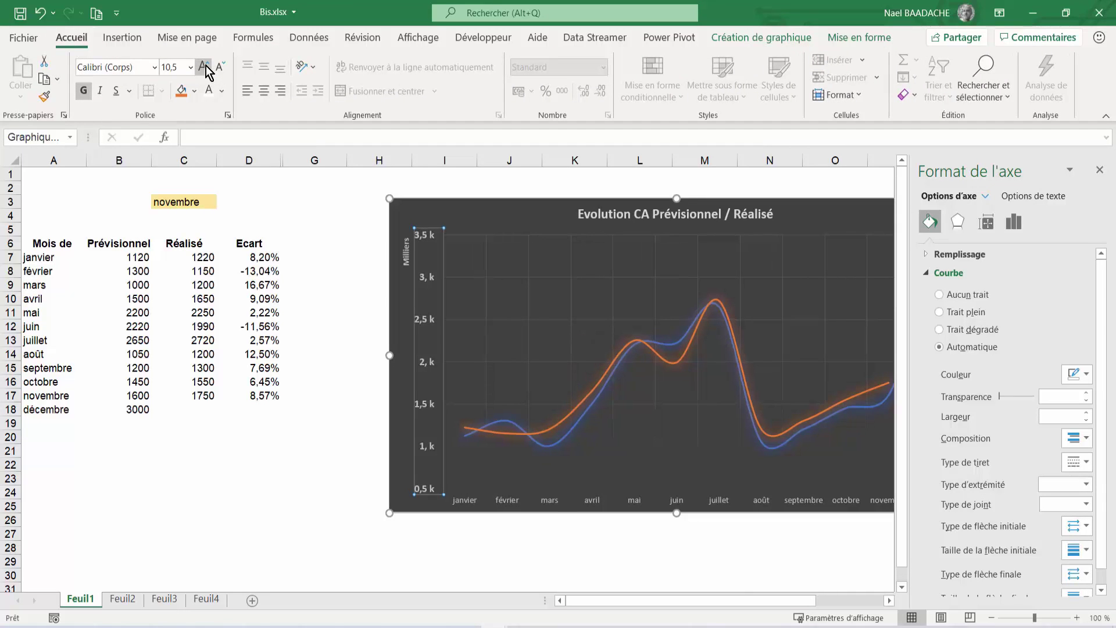
left_click(204, 68)
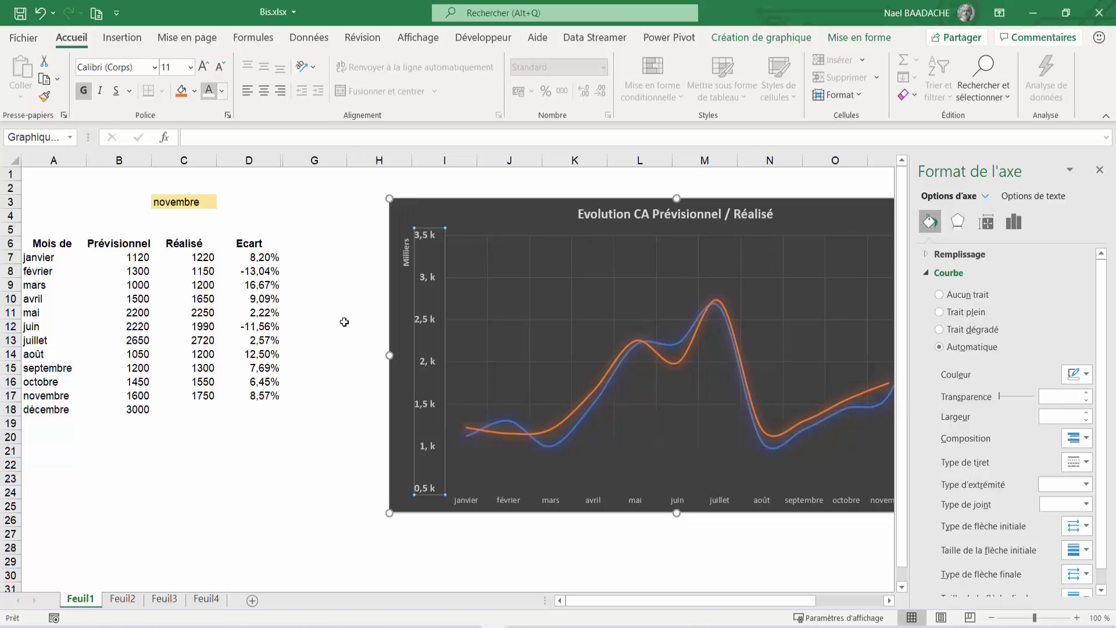
left_click(308, 533)
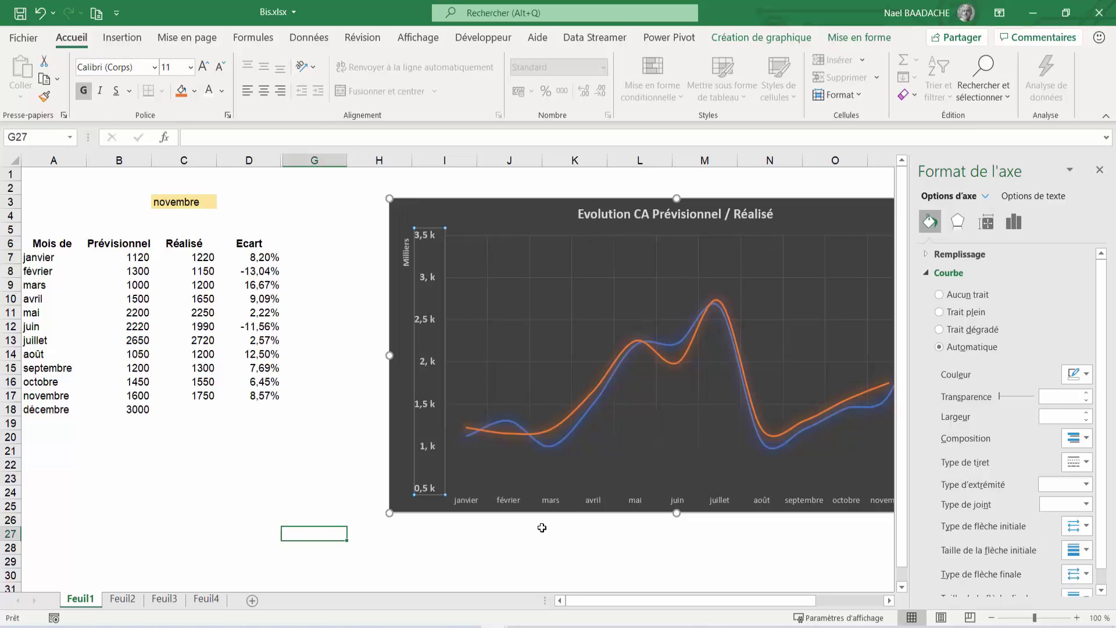
- Close the Format de la forme pane and deselect the chart to reveal it through décembre
left_click(1098, 169)
left_click(341, 462)
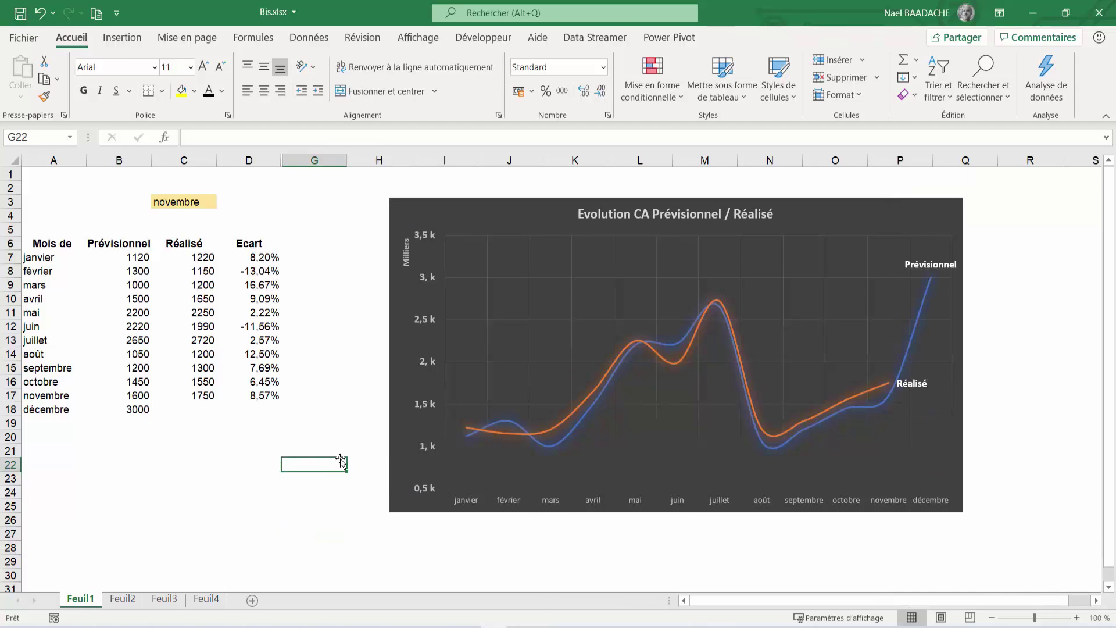